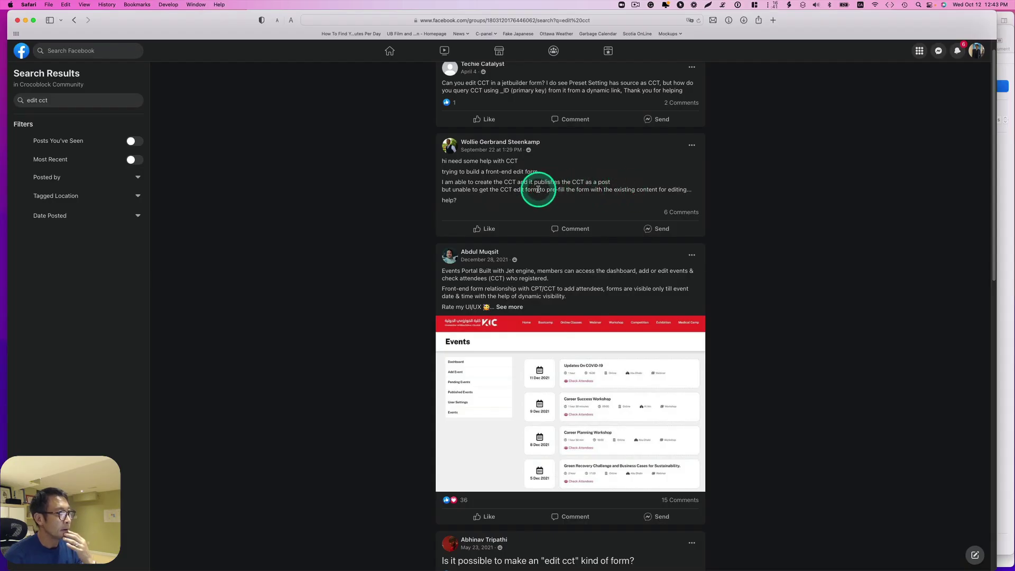
Step: Read the Crocoblock Community posts about editing CCTs and open the comments on the question about populating a JetFormBuilder form
{"action": "scroll", "coordinate": [460, 174], "scroll_direction": "down", "scroll_amount": 3}
{"action": "scroll", "coordinate": [442, 179], "scroll_direction": "down", "scroll_amount": 10}
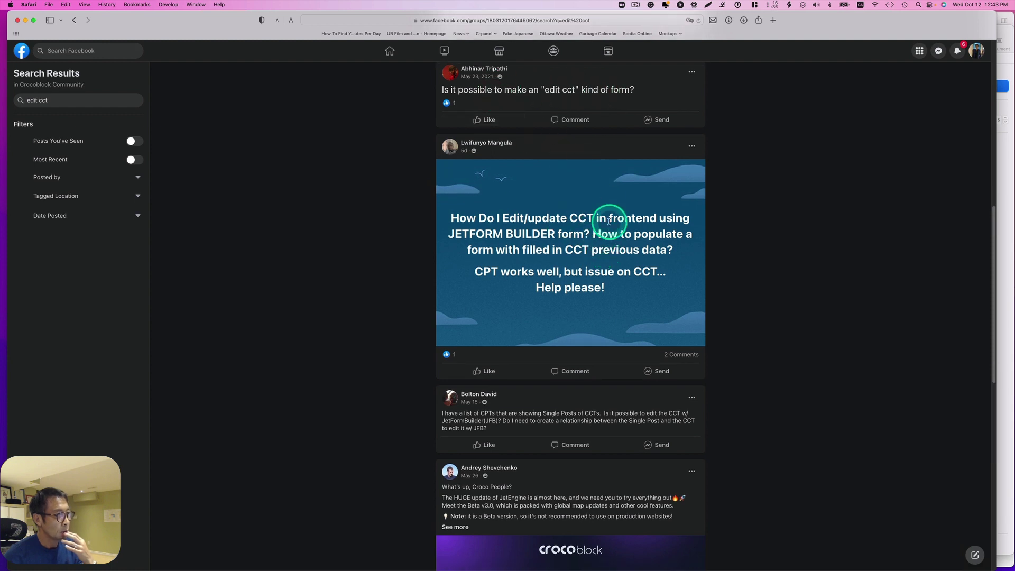
{"action": "left_click", "coordinate": [676, 354]}
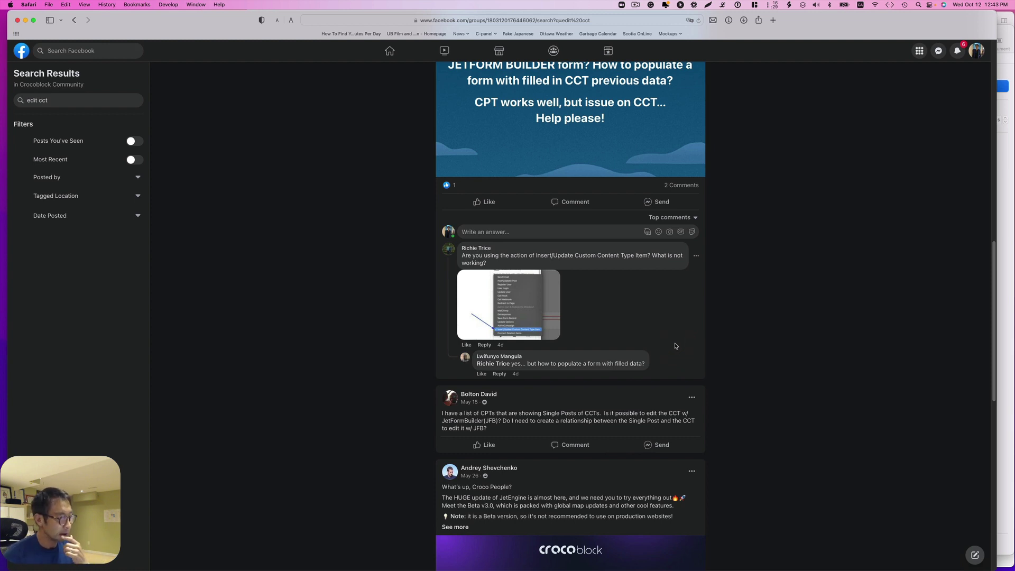
{"action": "scroll", "coordinate": [606, 168], "scroll_direction": "up", "scroll_amount": 1}
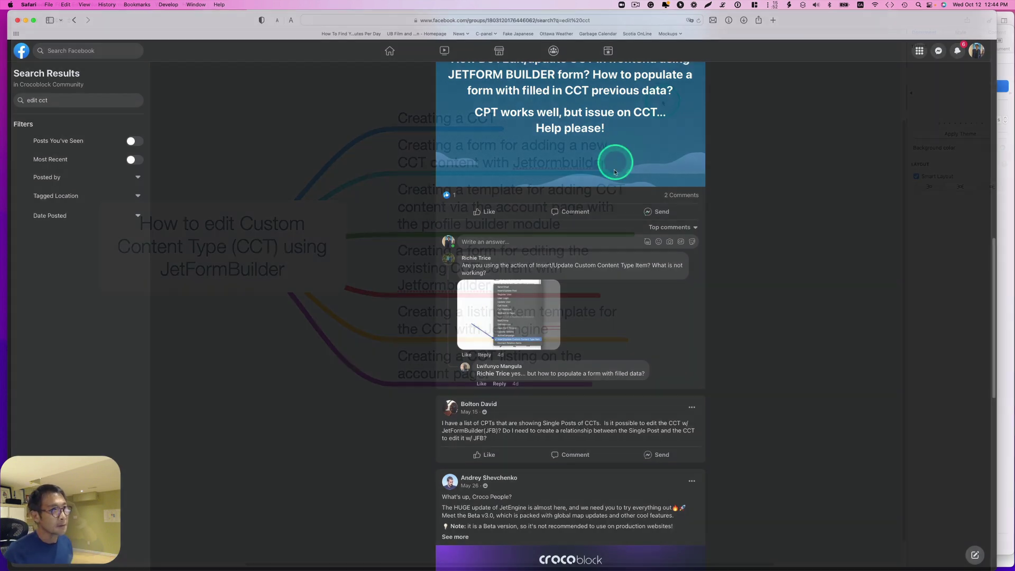
{"action": "left_click", "coordinate": [667, 114]}
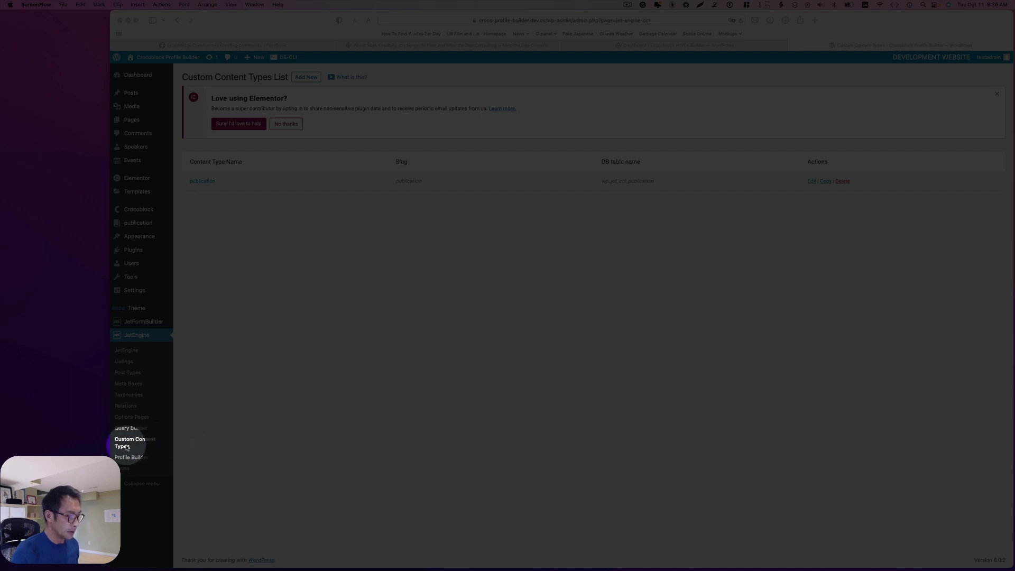
Step: Open the publication custom content type and examine its general settings and the Title field's settings
{"action": "left_click", "coordinate": [206, 182]}
{"action": "left_click", "coordinate": [202, 182]}
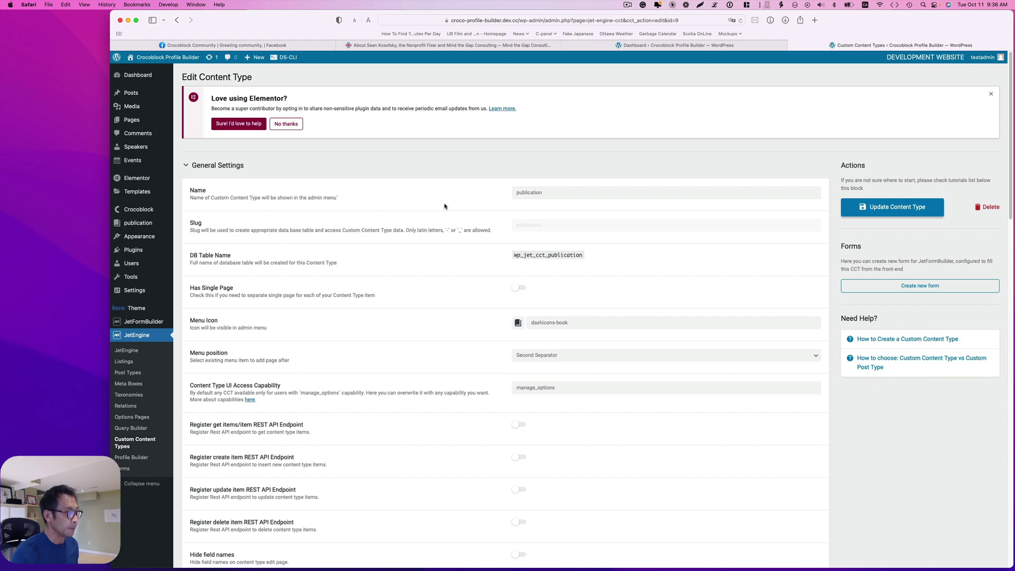
{"action": "scroll", "coordinate": [436, 347], "scroll_direction": "down", "scroll_amount": 5}
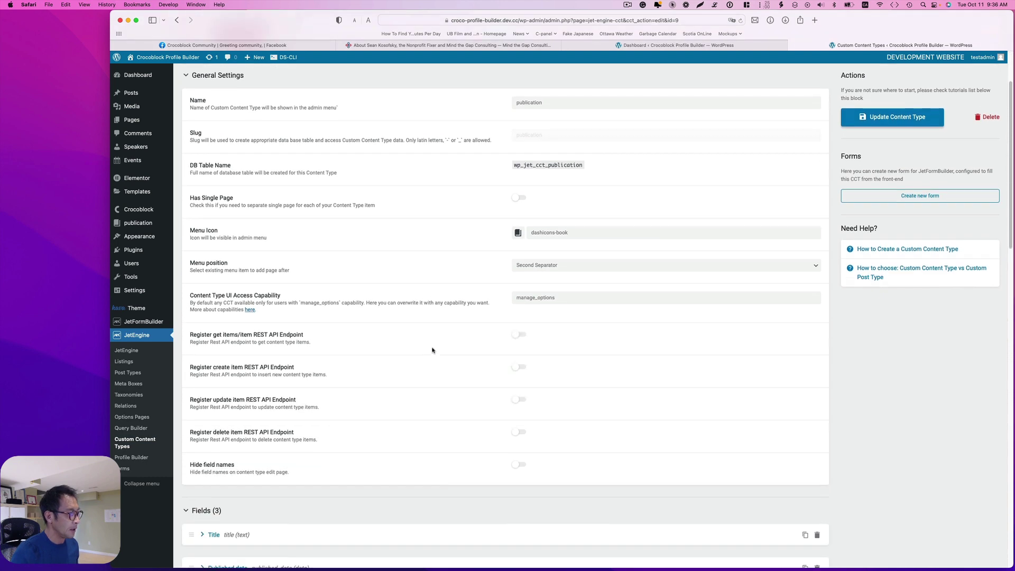
{"action": "scroll", "coordinate": [435, 347], "scroll_direction": "down", "scroll_amount": 1}
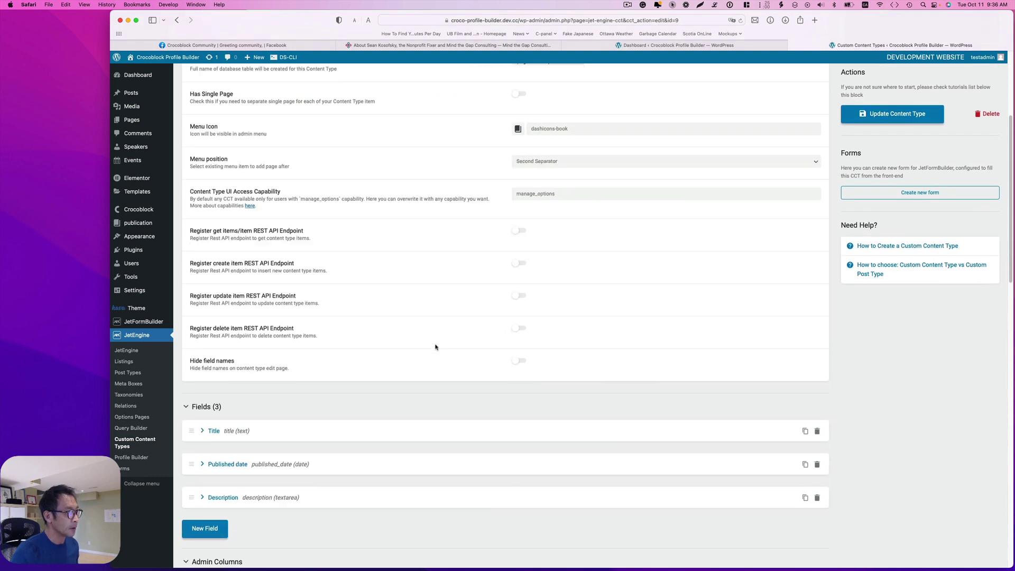
{"action": "scroll", "coordinate": [436, 347], "scroll_direction": "down", "scroll_amount": 2}
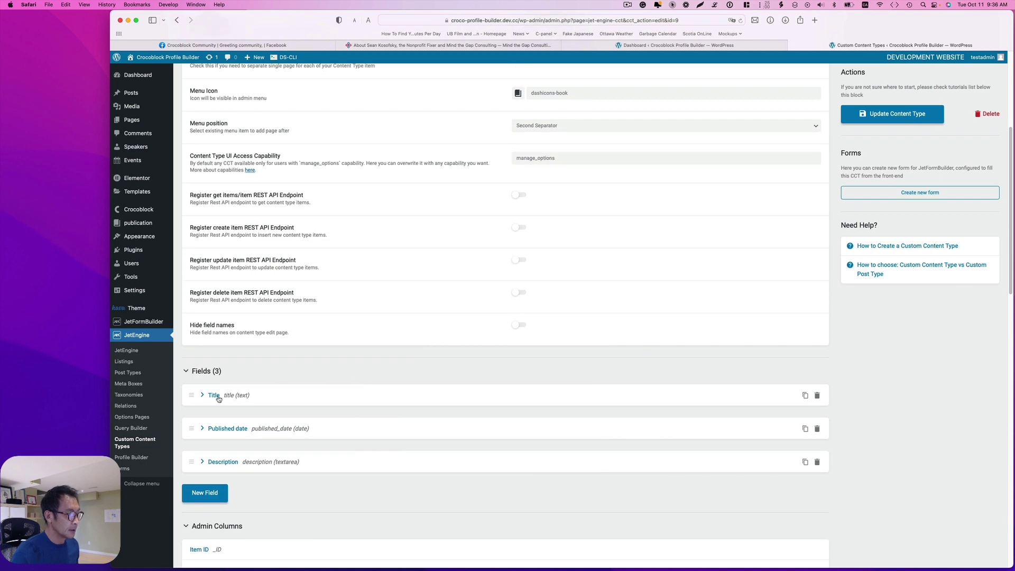
{"action": "left_click", "coordinate": [217, 397]}
{"action": "scroll", "coordinate": [463, 382], "scroll_direction": "down", "scroll_amount": 2}
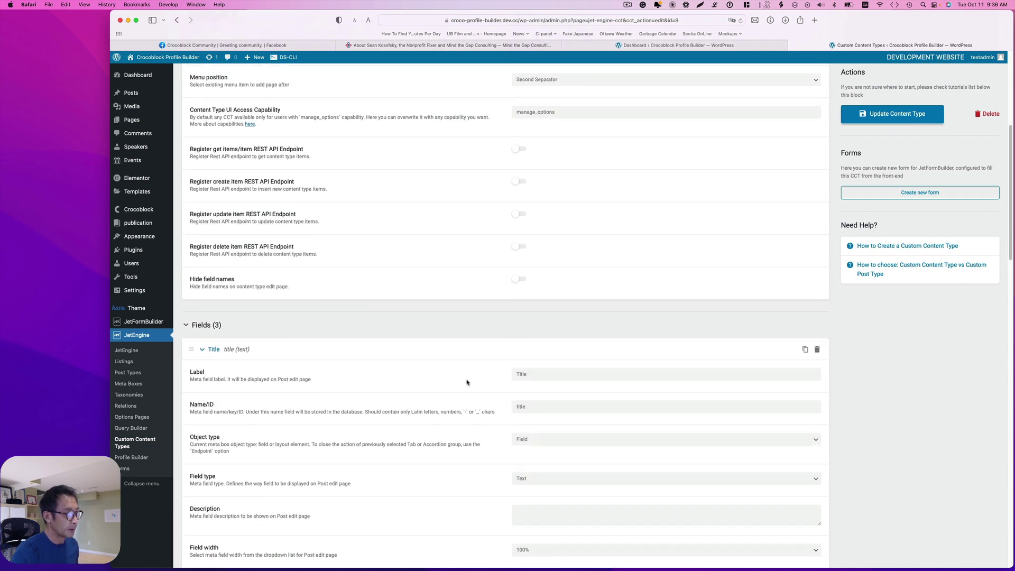
{"action": "scroll", "coordinate": [464, 382], "scroll_direction": "down", "scroll_amount": 15}
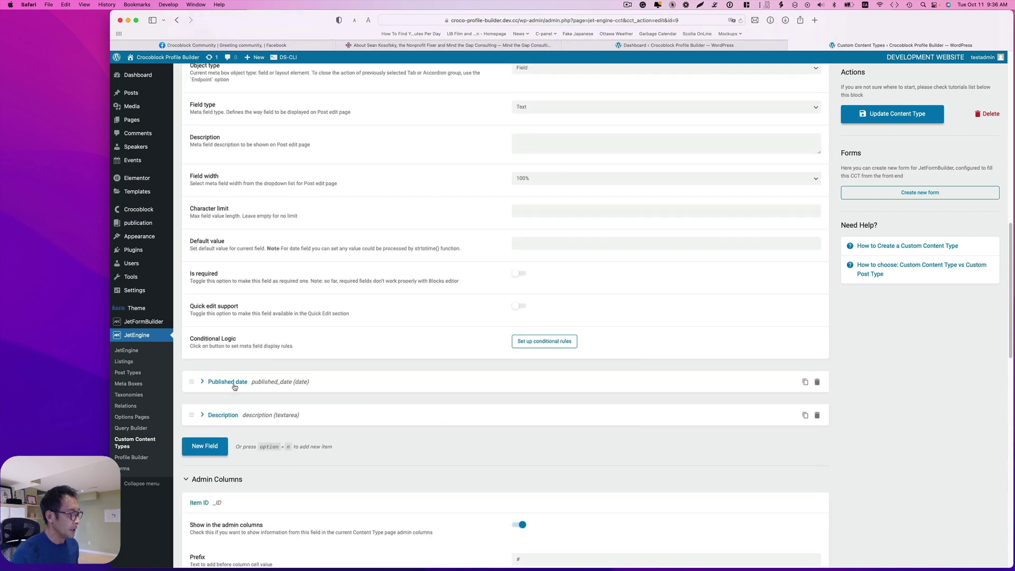
Step: Examine the Published date field's settings, including its available field types and the save-as-timestamp option
{"action": "left_click", "coordinate": [228, 382]}
{"action": "scroll", "coordinate": [447, 397], "scroll_direction": "down", "scroll_amount": 8}
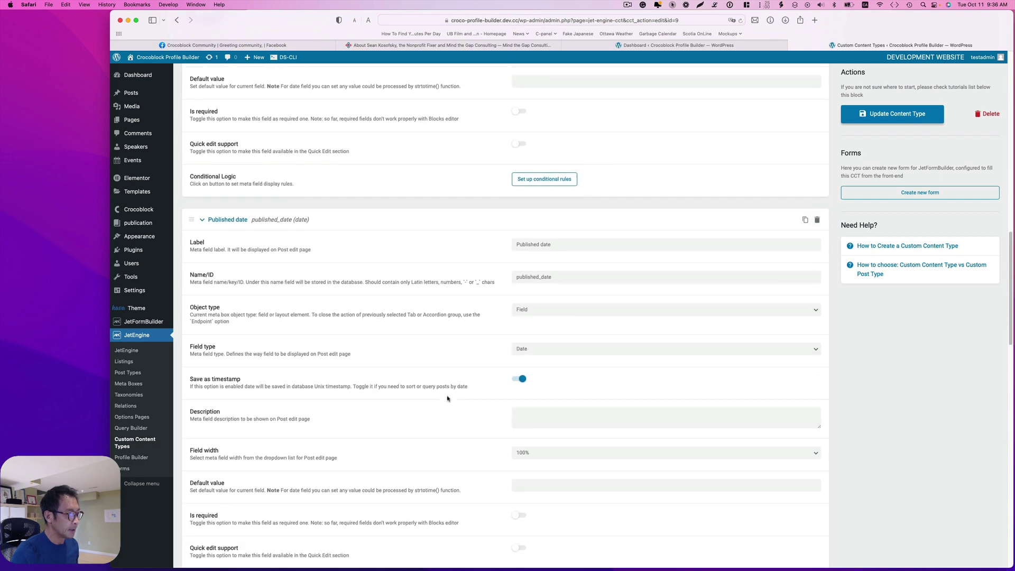
{"action": "scroll", "coordinate": [447, 397], "scroll_direction": "down", "scroll_amount": 1}
{"action": "left_click", "coordinate": [531, 320]}
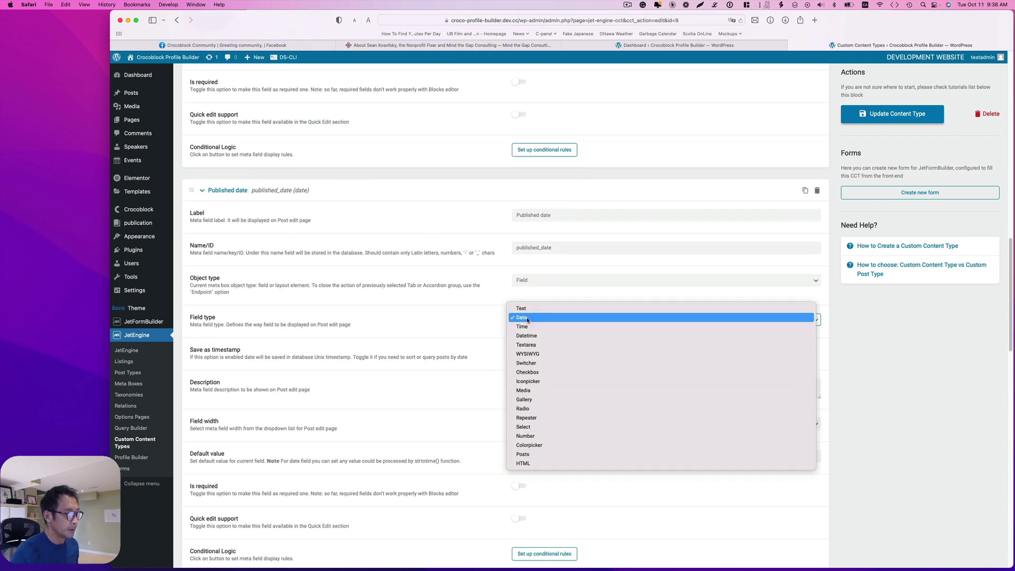
{"action": "left_click", "coordinate": [528, 319]}
{"action": "scroll", "coordinate": [590, 370], "scroll_direction": "down", "scroll_amount": 2}
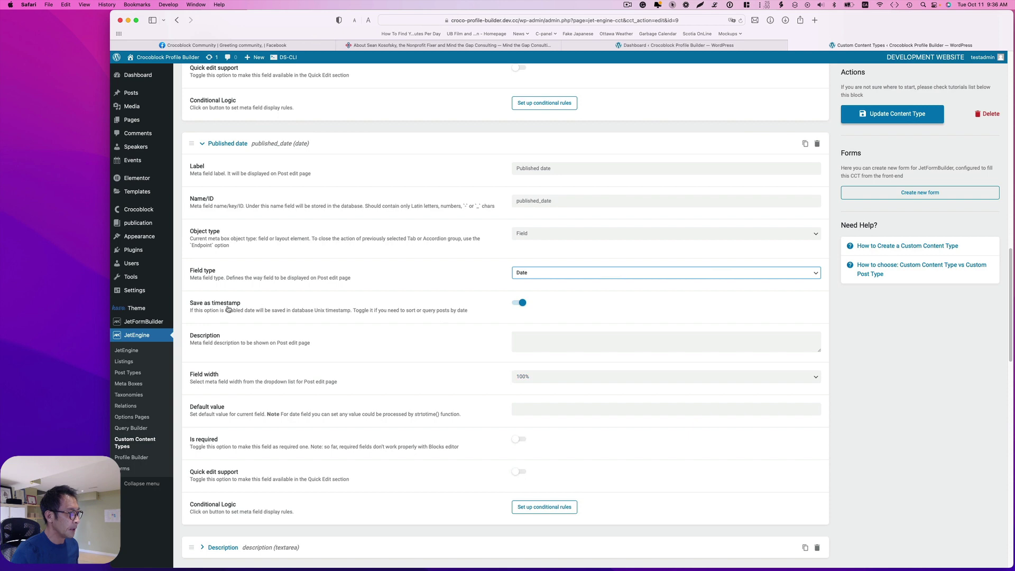
{"action": "scroll", "coordinate": [529, 317], "scroll_direction": "down", "scroll_amount": 5}
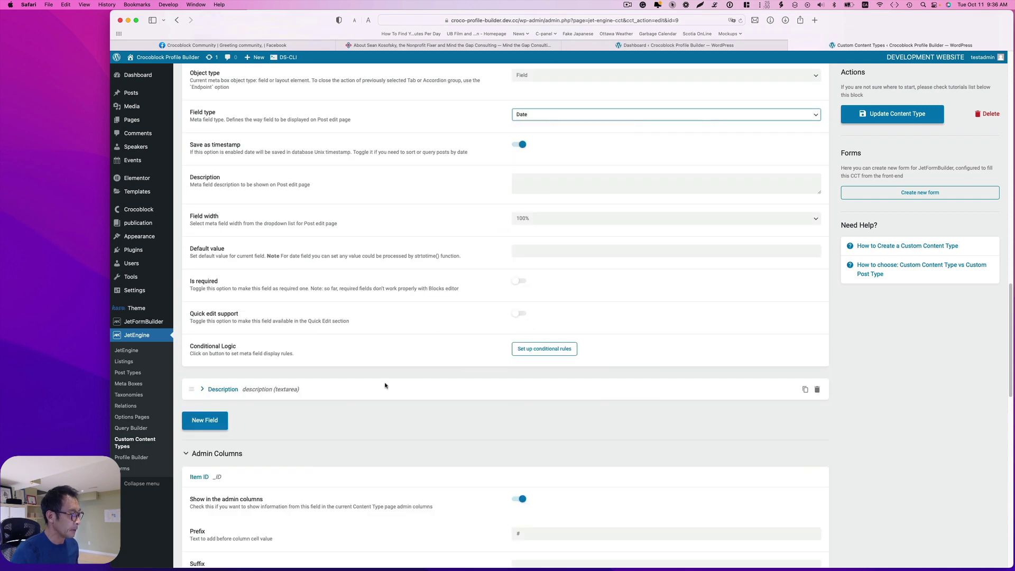
Step: Expand the Description field and look over the remaining field settings and the admin columns
{"action": "left_click", "coordinate": [224, 390]}
{"action": "scroll", "coordinate": [400, 408], "scroll_direction": "up", "scroll_amount": 5}
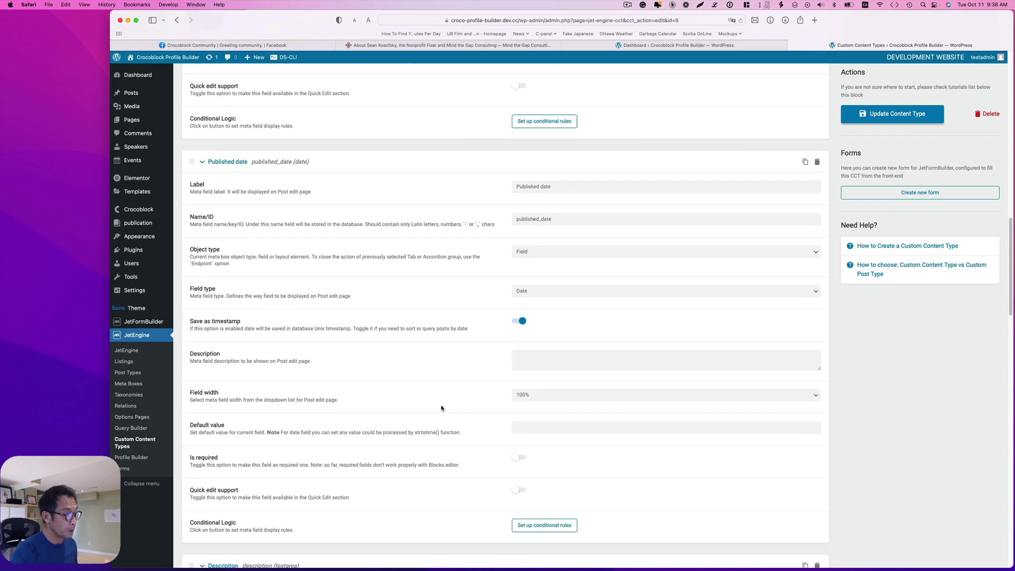
{"action": "scroll", "coordinate": [449, 413], "scroll_direction": "down", "scroll_amount": 15}
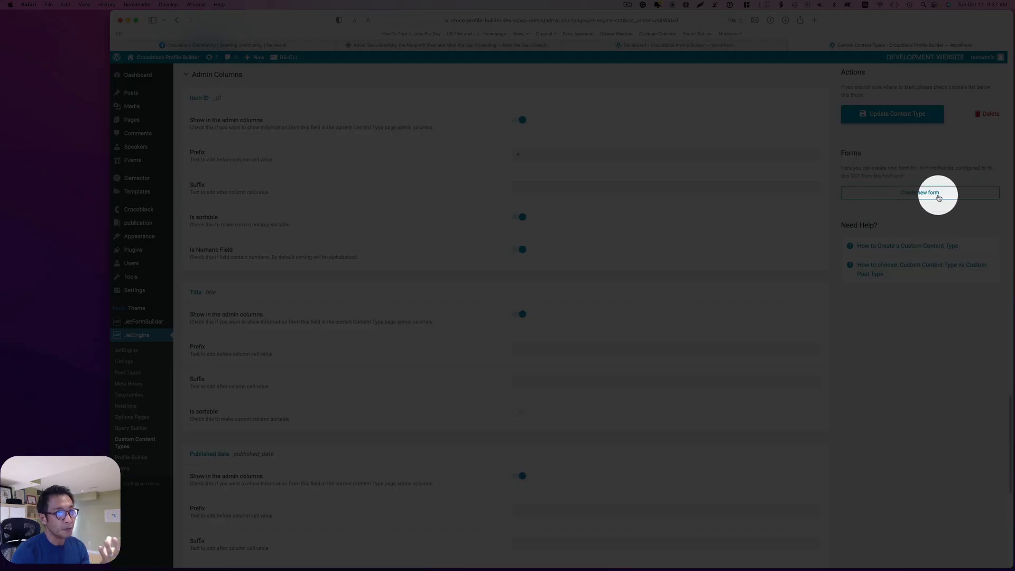
Step: Create a new form from the publication content type, with Insert/Update Custom Content Type Item as its post-submit action
{"action": "scroll", "coordinate": [919, 204], "scroll_direction": "up", "scroll_amount": 3}
{"action": "left_click", "coordinate": [920, 193]}
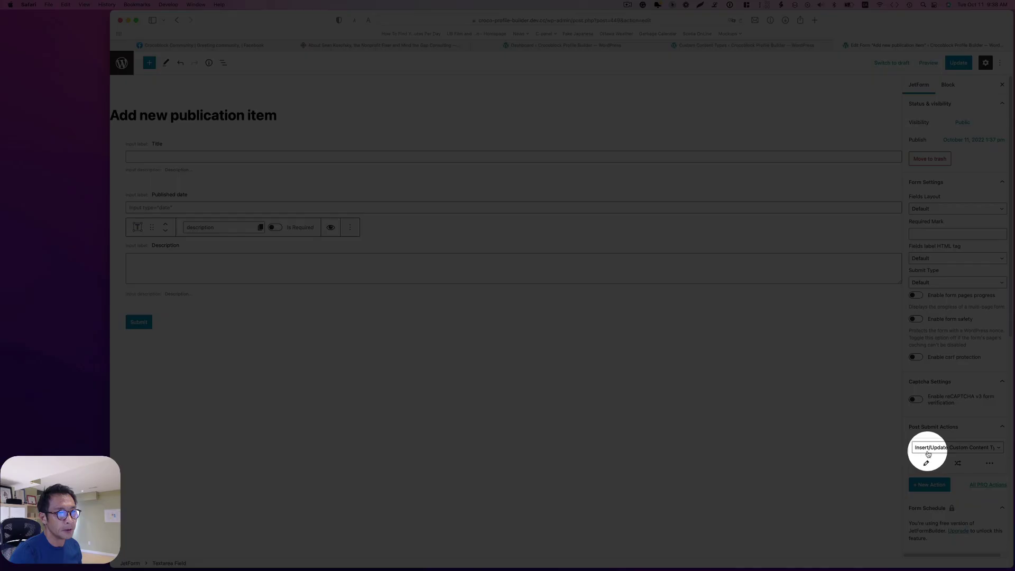
{"action": "left_click", "coordinate": [926, 449]}
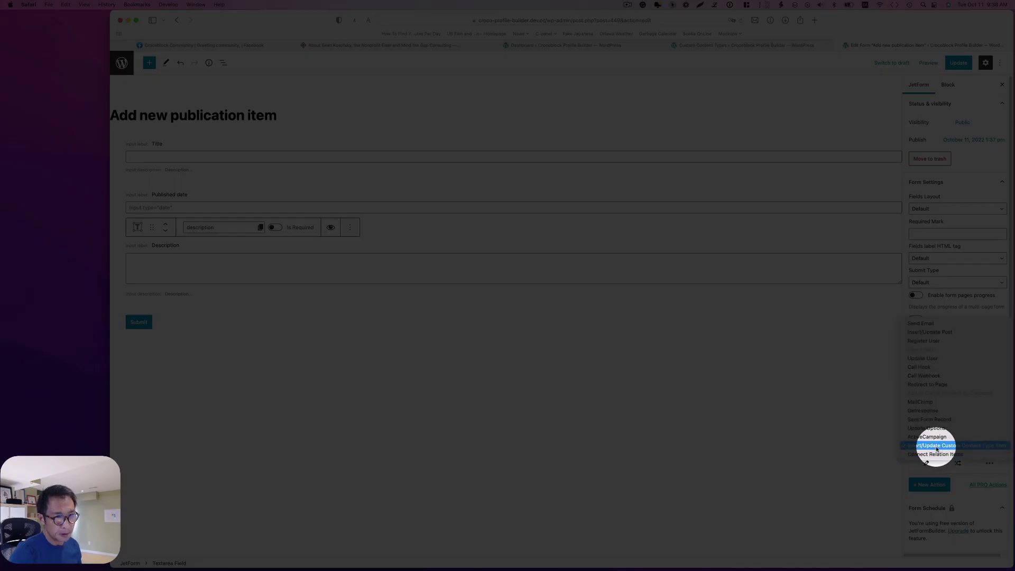
{"action": "left_click", "coordinate": [1001, 446]}
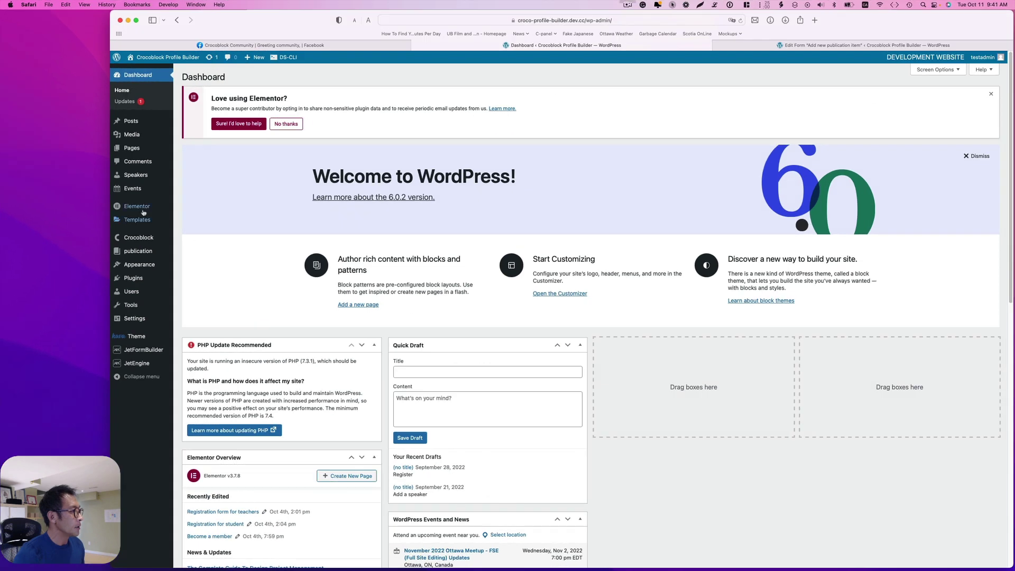
Step: Create an Elementor template of type Page named "Add a new publication item"
{"action": "mouse_move", "coordinate": [135, 209]}
{"action": "left_click", "coordinate": [187, 222]}
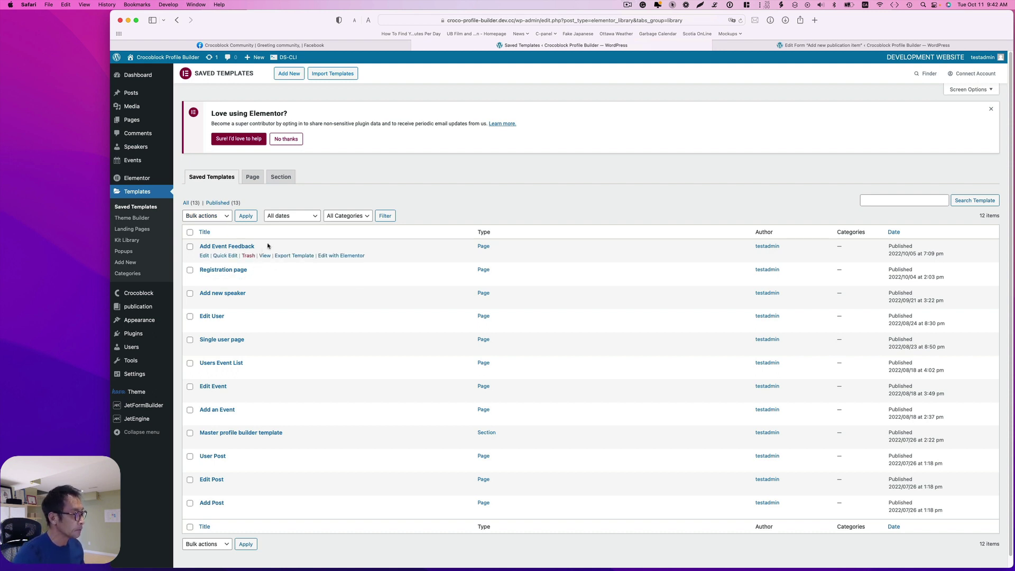
{"action": "left_click", "coordinate": [290, 74]}
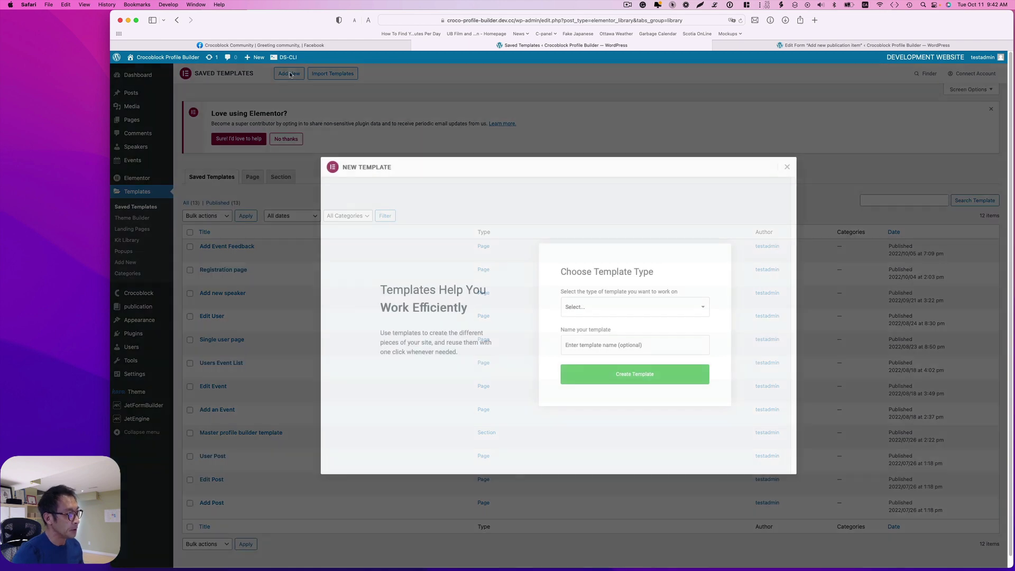
{"action": "left_click", "coordinate": [601, 310]}
{"action": "left_click", "coordinate": [604, 314]}
{"action": "type", "text": "Add a new publication item"}
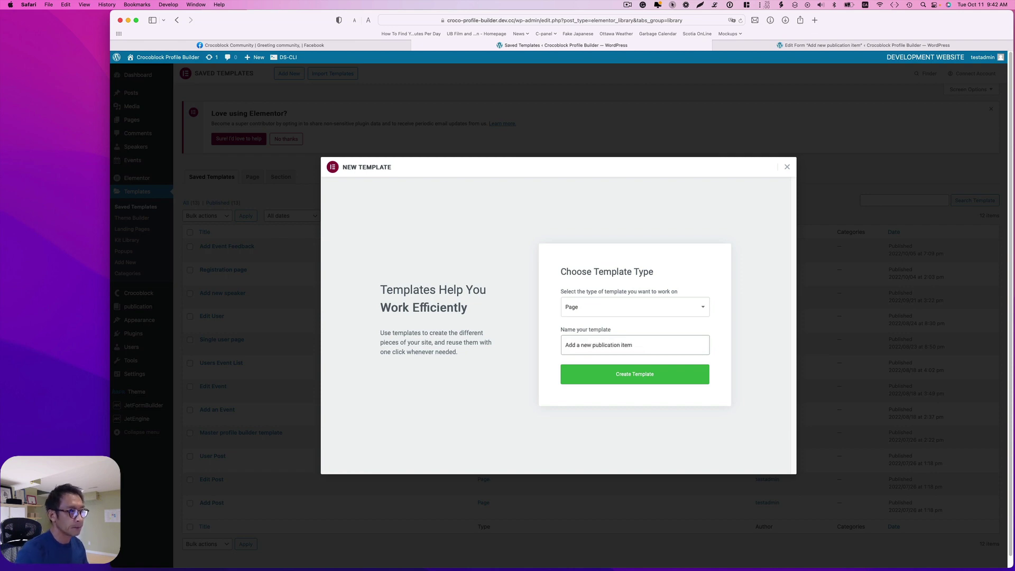
{"action": "left_click", "coordinate": [643, 373]}
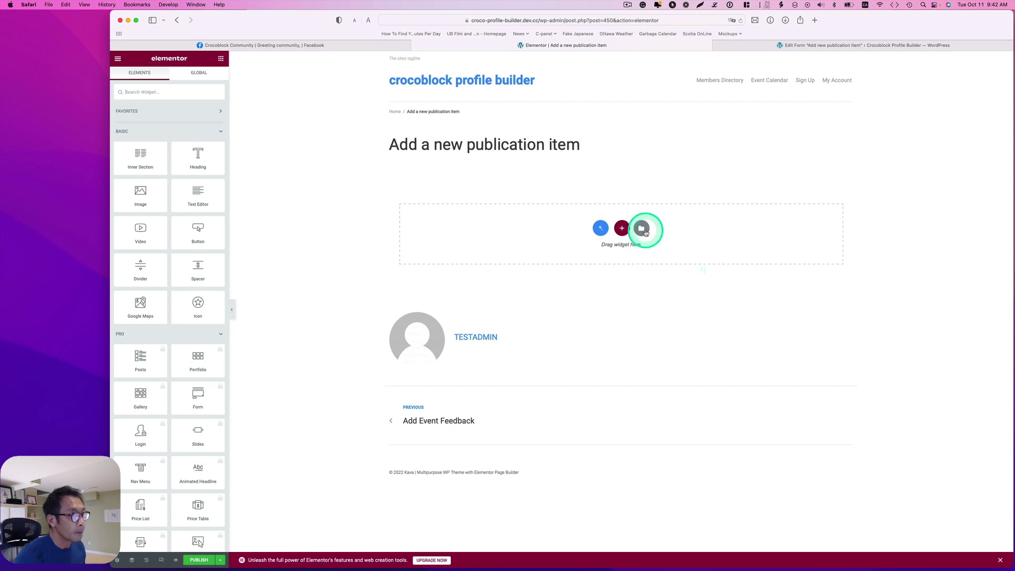
Step: Insert the saved Master profile builder template into the page and apply its settings
{"action": "left_click", "coordinate": [642, 229]}
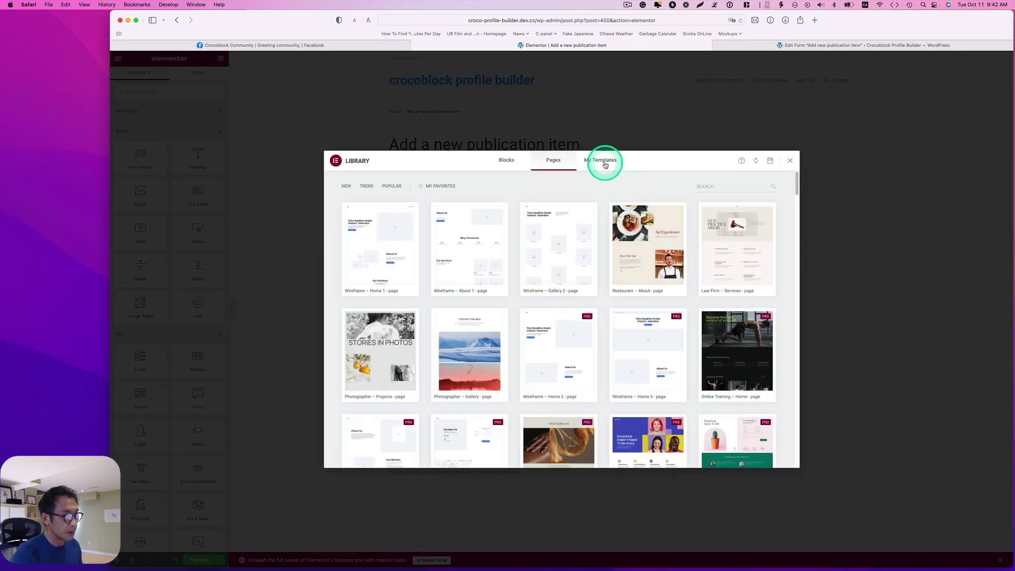
{"action": "left_click", "coordinate": [606, 165]}
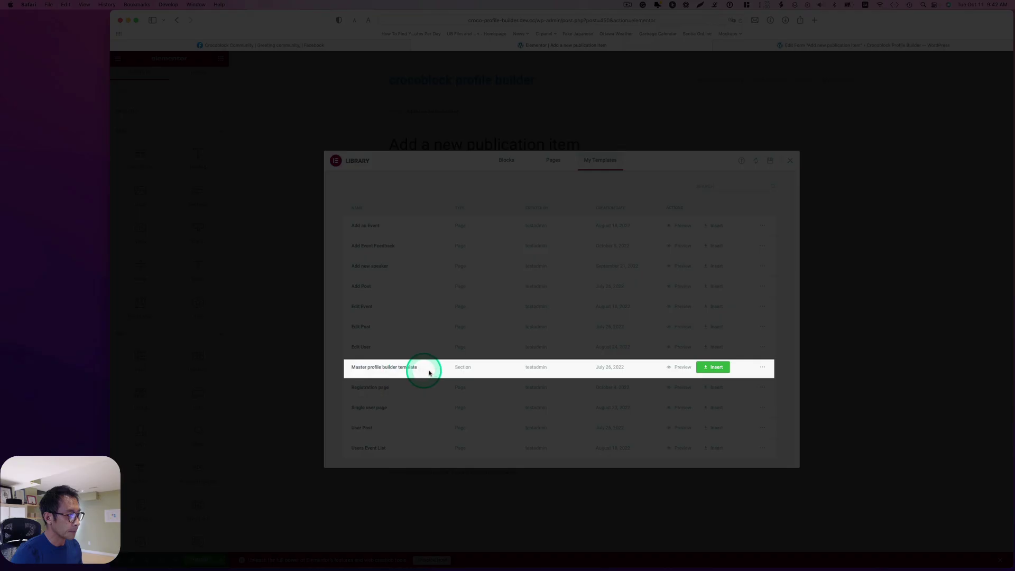
{"action": "left_click", "coordinate": [725, 370]}
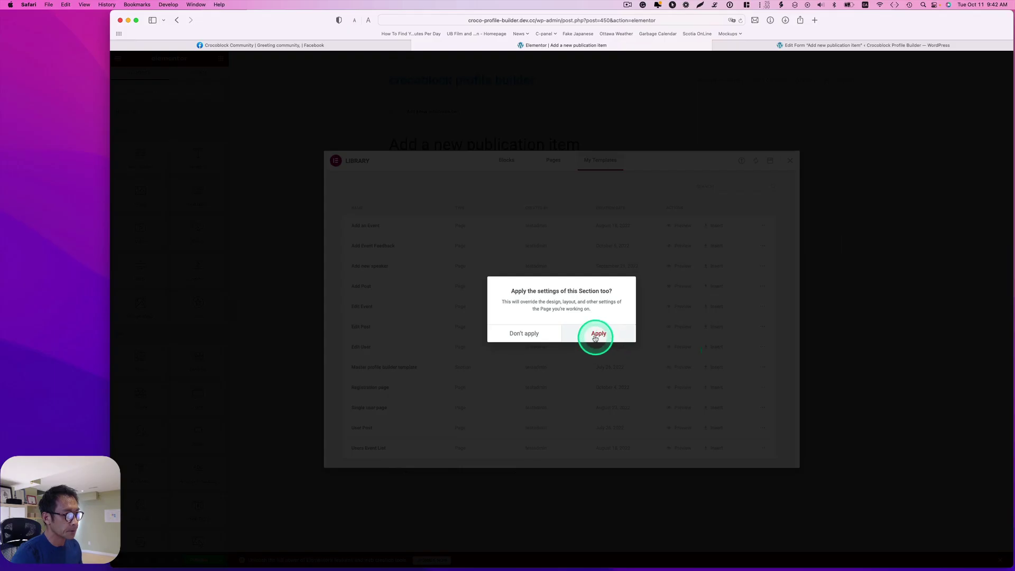
{"action": "left_click", "coordinate": [595, 335]}
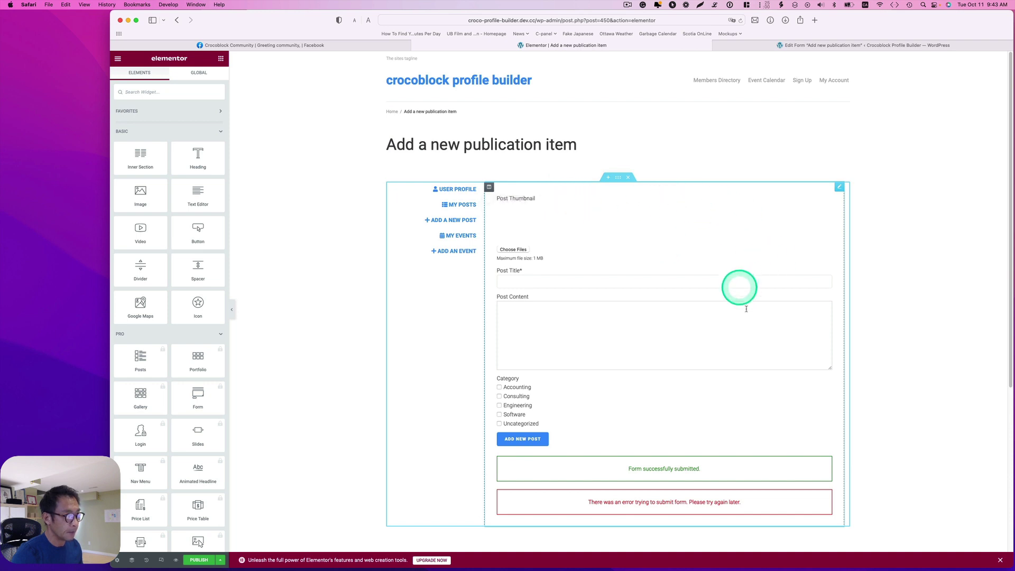
Step: Delete the New Post form from the content column and put a JetForm widget in its place
{"action": "right_click", "coordinate": [835, 196]}
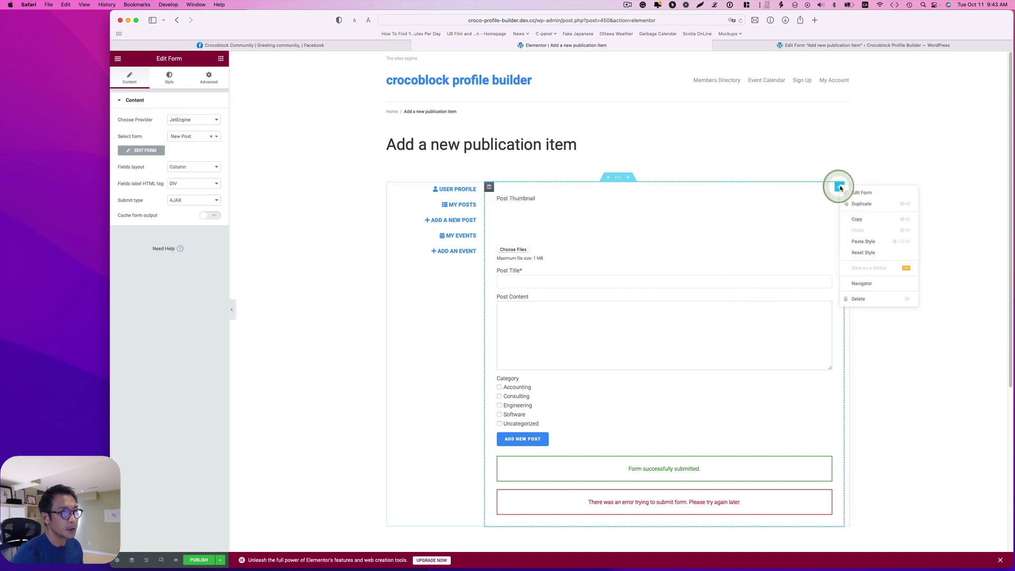
{"action": "left_click", "coordinate": [868, 296]}
{"action": "left_click", "coordinate": [175, 91]}
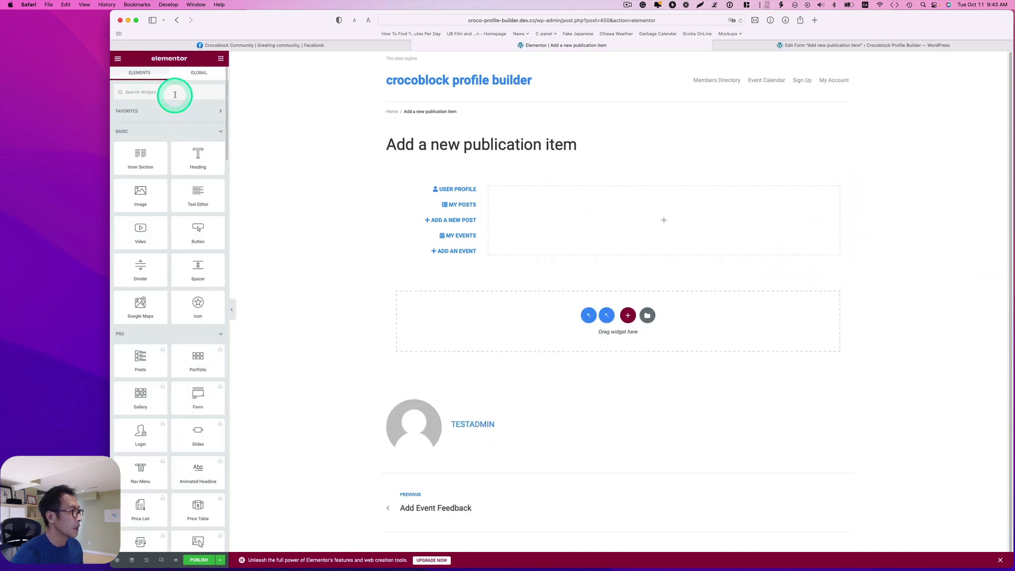
{"action": "type", "text": "jet"}
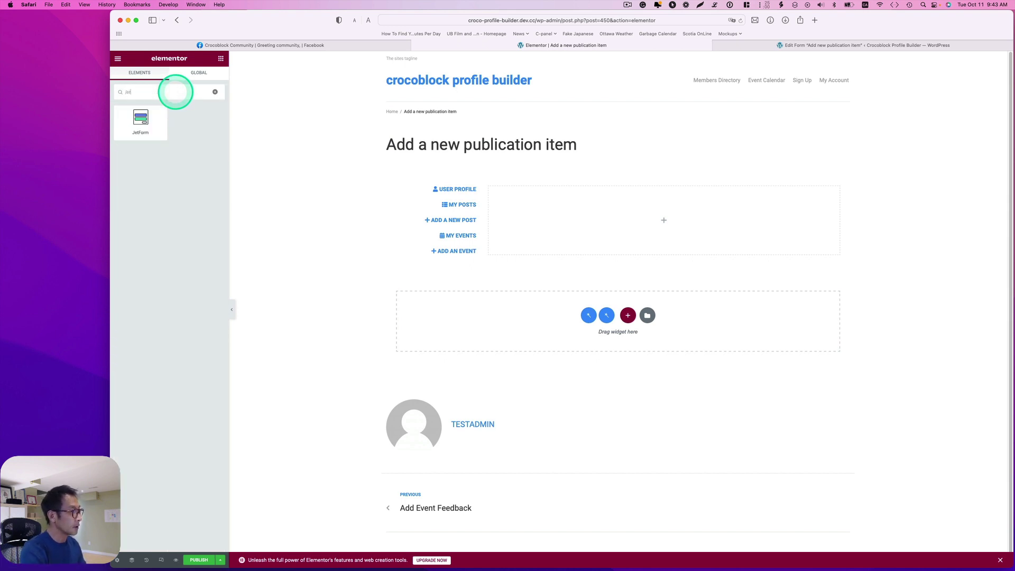
{"action": "left_click_drag", "start_coordinate": [143, 118], "coordinate": [642, 226]}
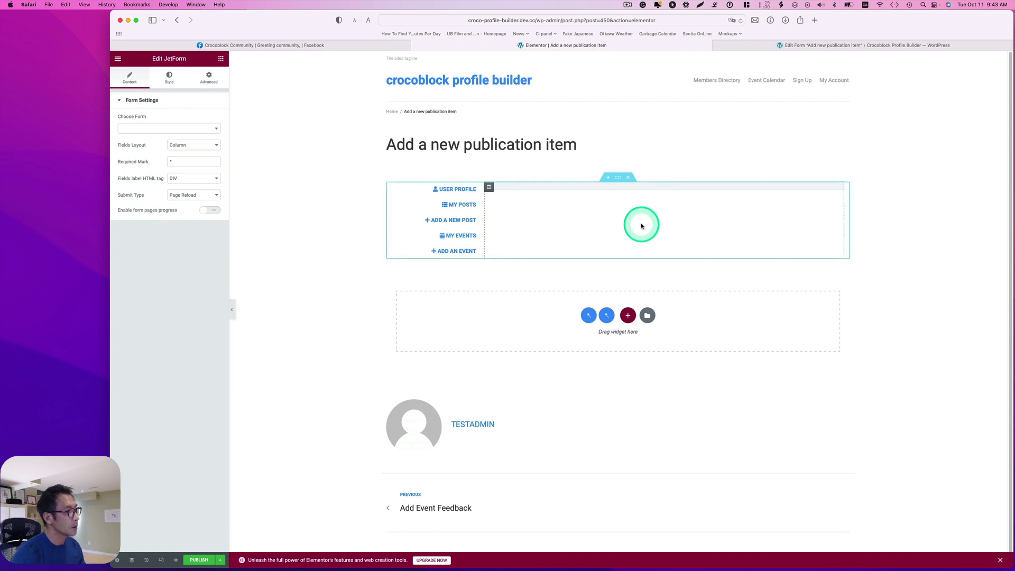
Step: Assign the "Add new publication item" form to the JetForm widget and publish the template
{"action": "left_click", "coordinate": [207, 129]}
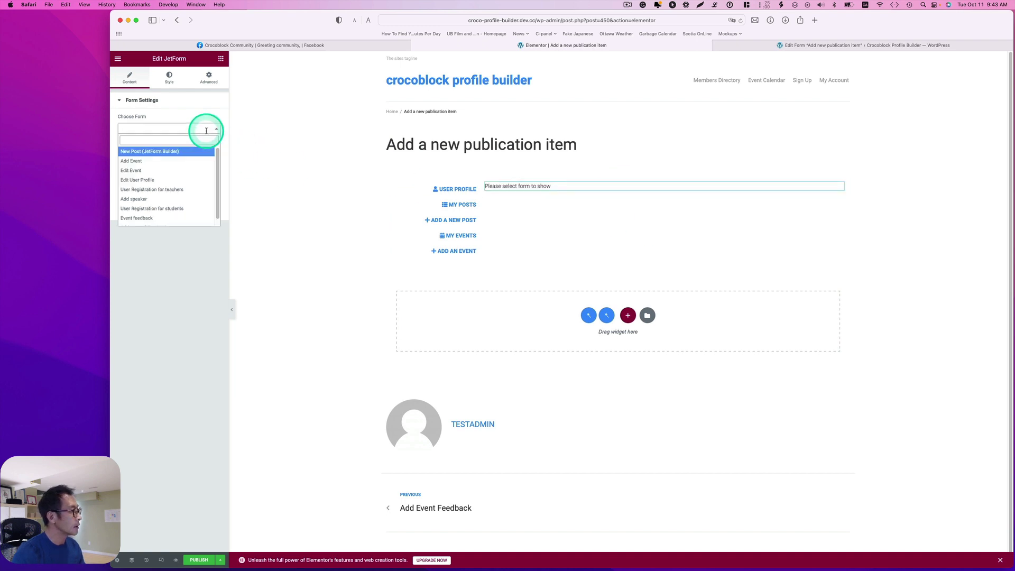
{"action": "scroll", "coordinate": [206, 179], "scroll_direction": "down", "scroll_amount": 1}
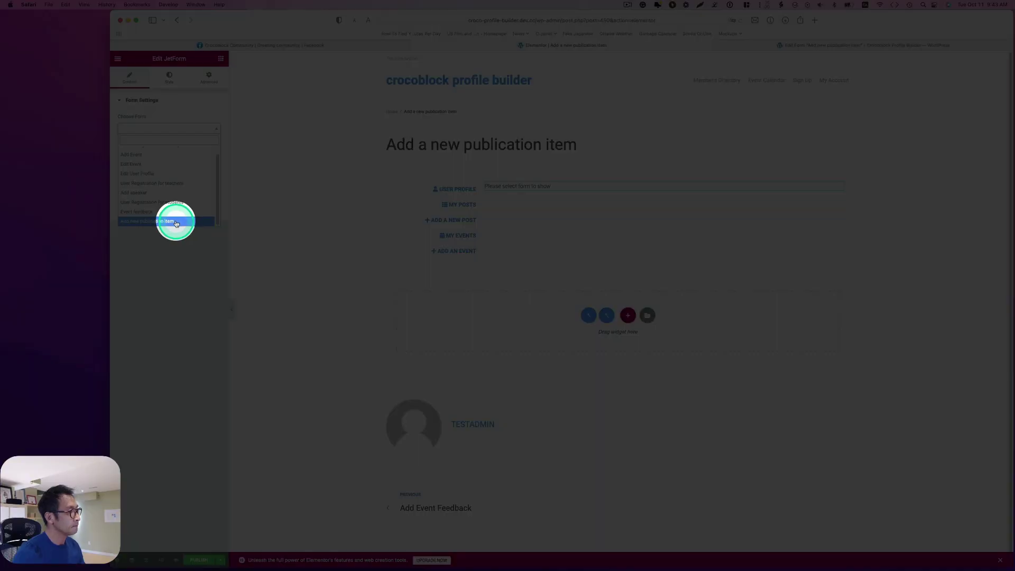
{"action": "left_click", "coordinate": [177, 224]}
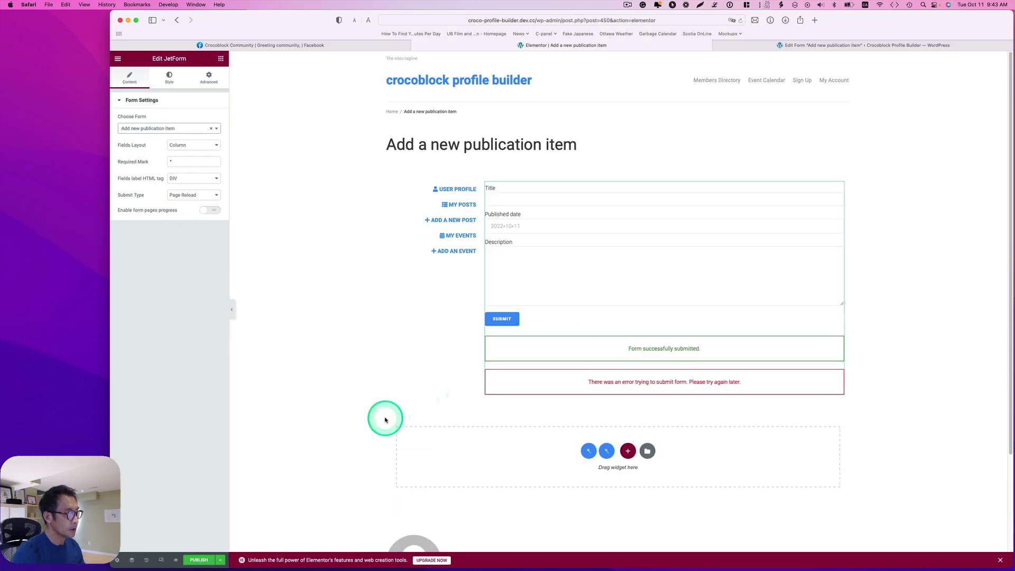
{"action": "left_click", "coordinate": [202, 559]}
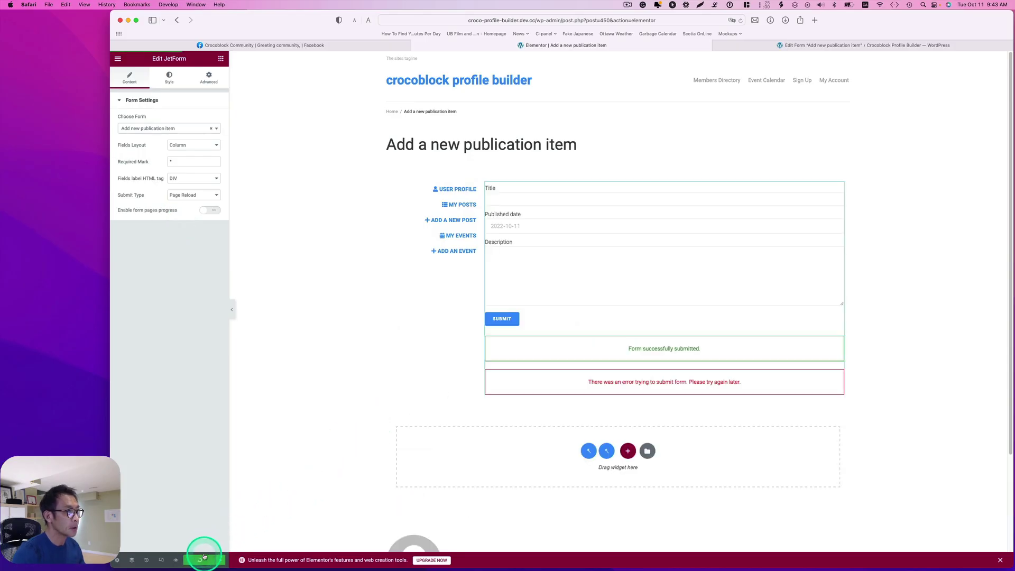
Step: Return to the WordPress dashboard and open the Account Page settings of JetEngine's Profile Builder
{"action": "left_click", "coordinate": [277, 252]}
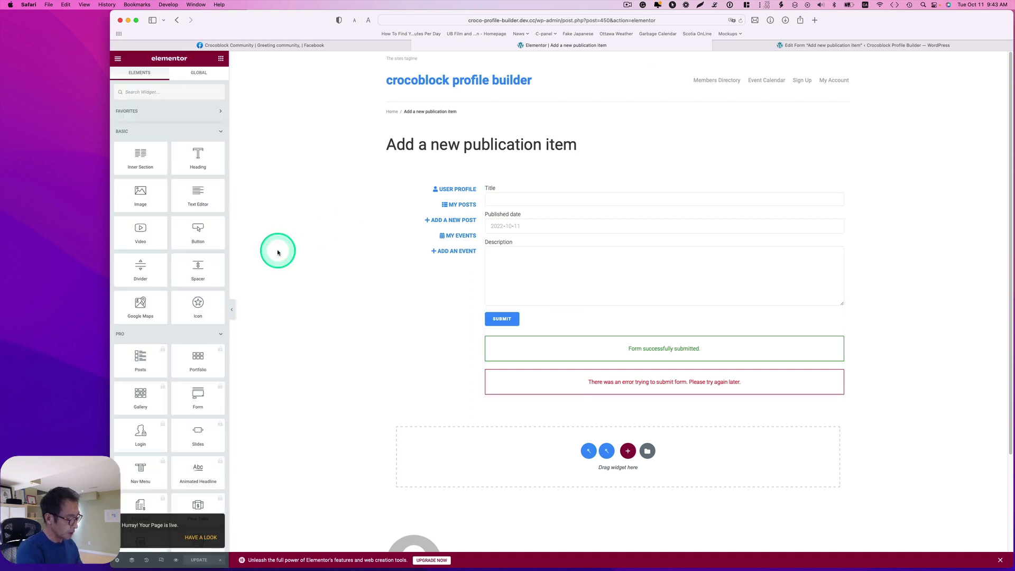
{"action": "key", "text": "super+e"}
{"action": "type", "text": "dash"}
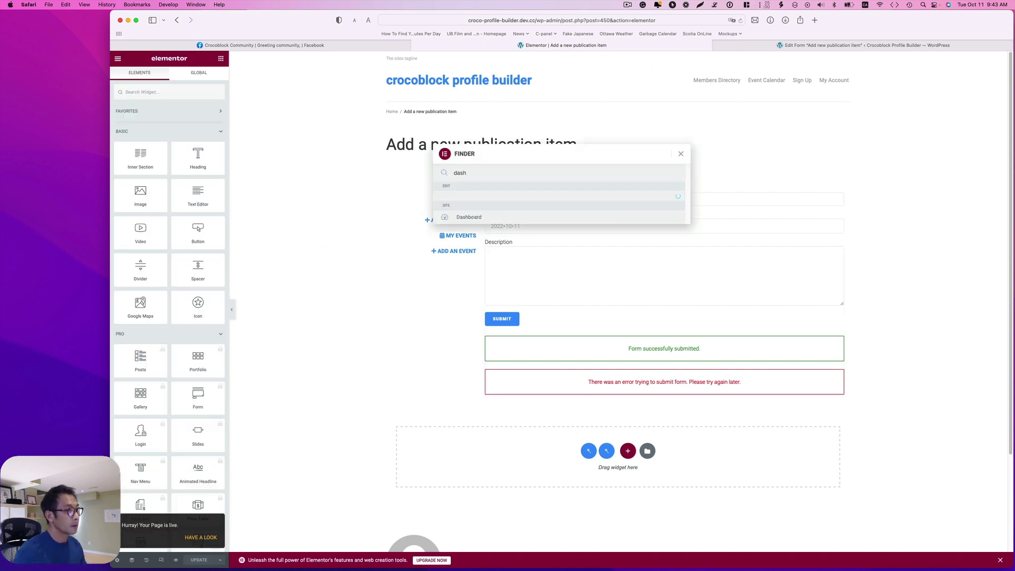
{"action": "left_click", "coordinate": [474, 262]}
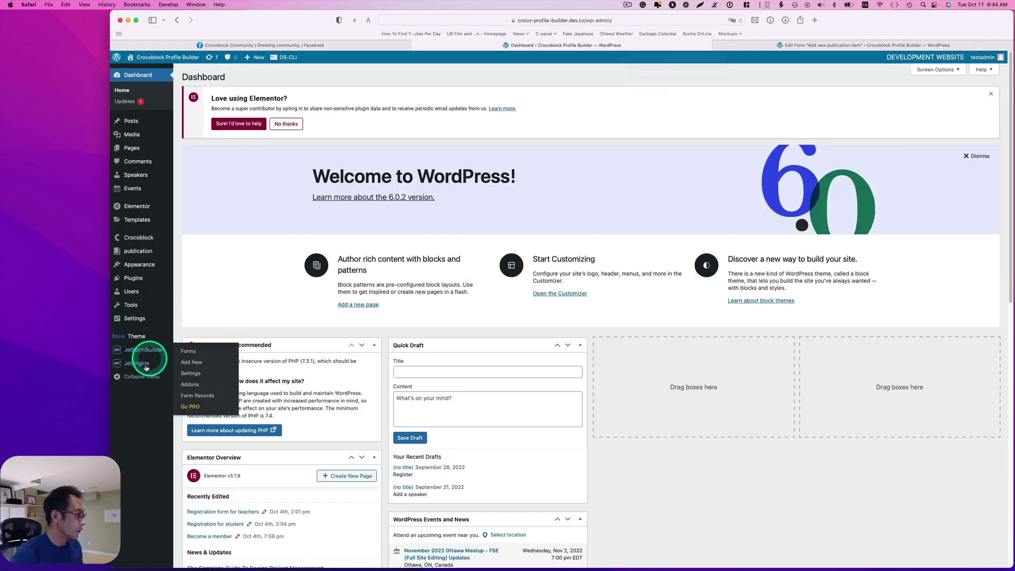
{"action": "mouse_move", "coordinate": [157, 367]}
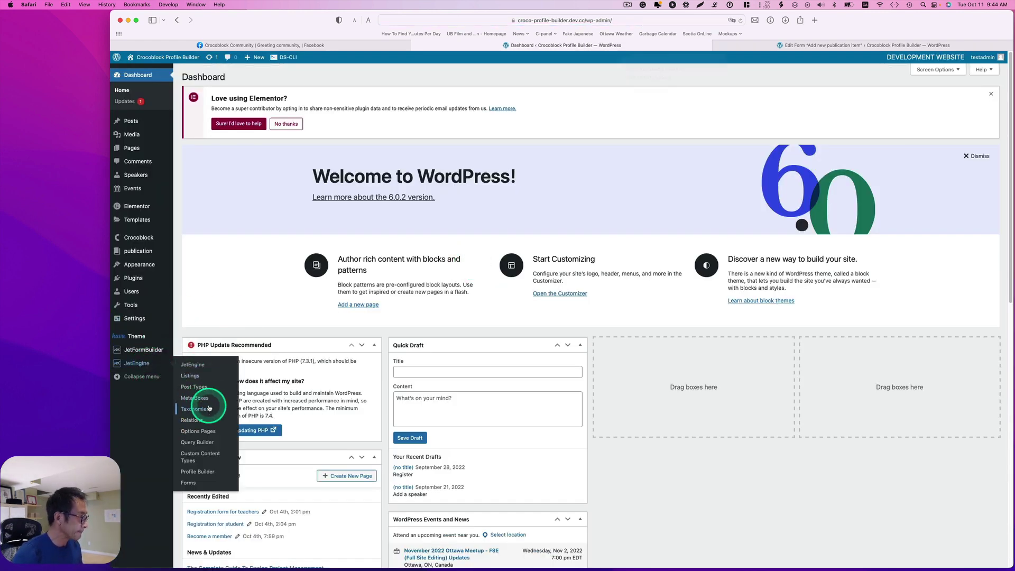
{"action": "left_click", "coordinate": [207, 474]}
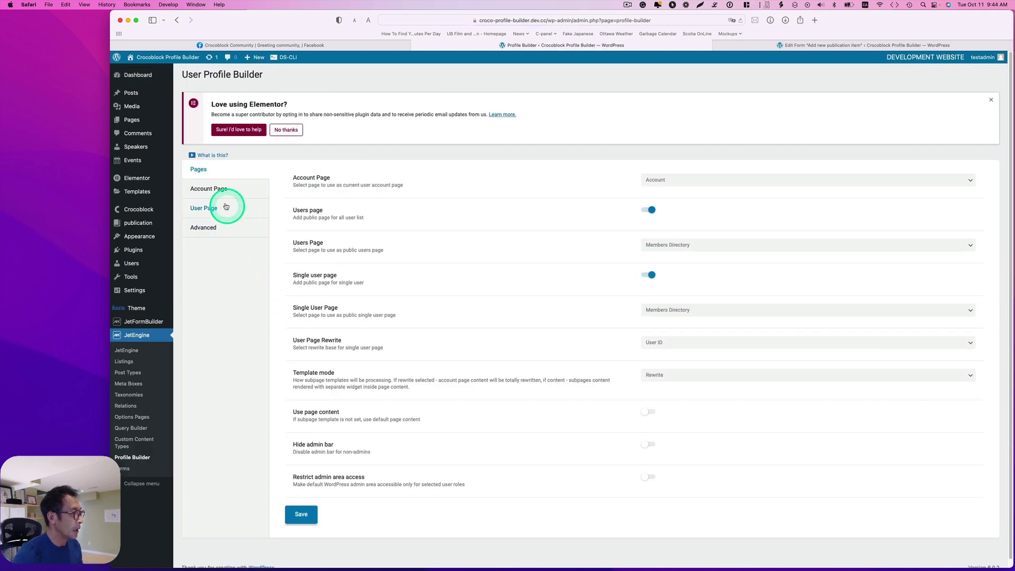
{"action": "left_click", "coordinate": [211, 189]}
{"action": "scroll", "coordinate": [379, 465], "scroll_direction": "down", "scroll_amount": 2}
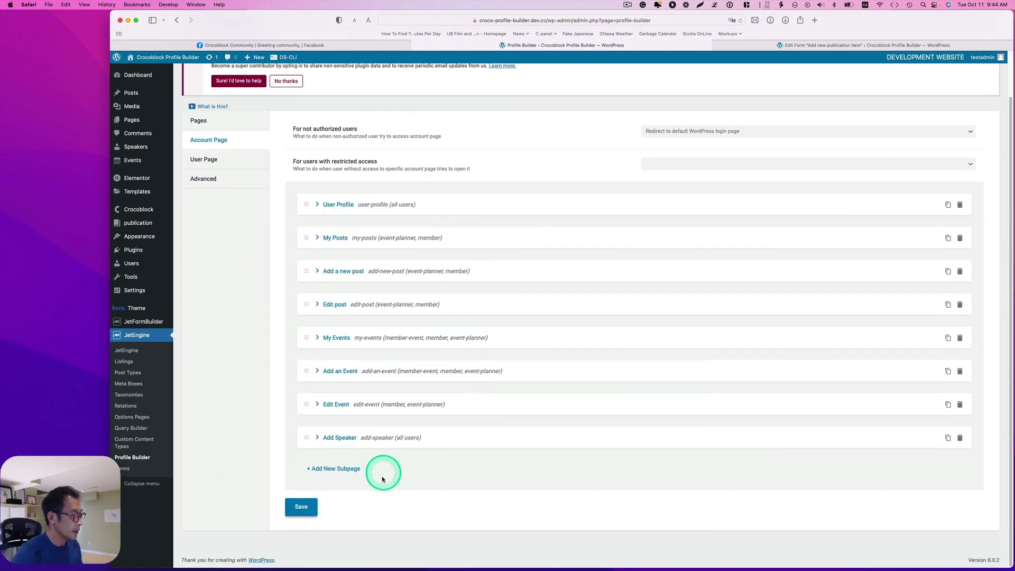
Step: Add an account subpage titled "Add a New Publication" with the slug "add-publication"
{"action": "left_click", "coordinate": [334, 469]}
{"action": "scroll", "coordinate": [370, 462], "scroll_direction": "down", "scroll_amount": 2}
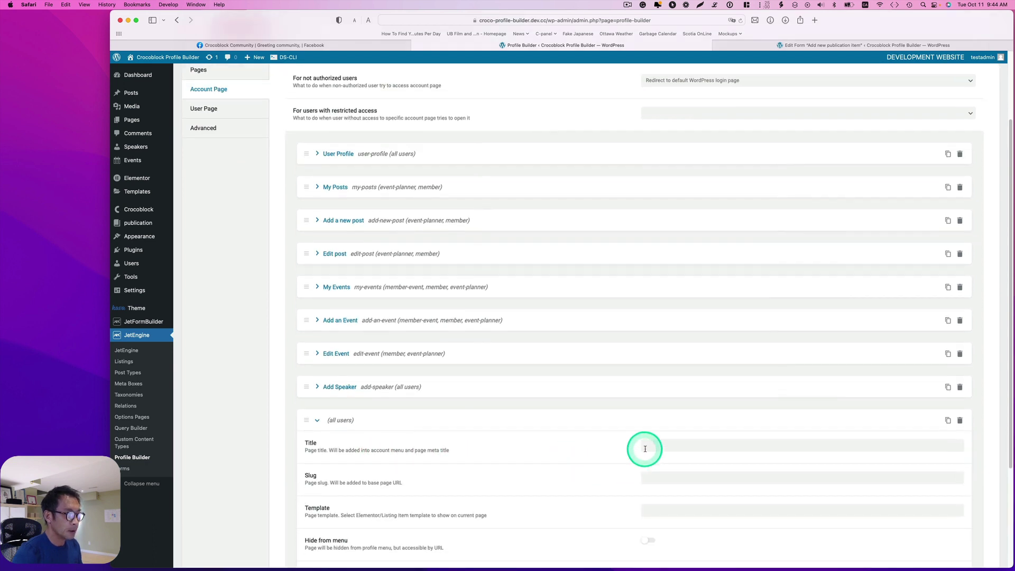
{"action": "left_click", "coordinate": [652, 447]}
{"action": "type", "text": "Add"}
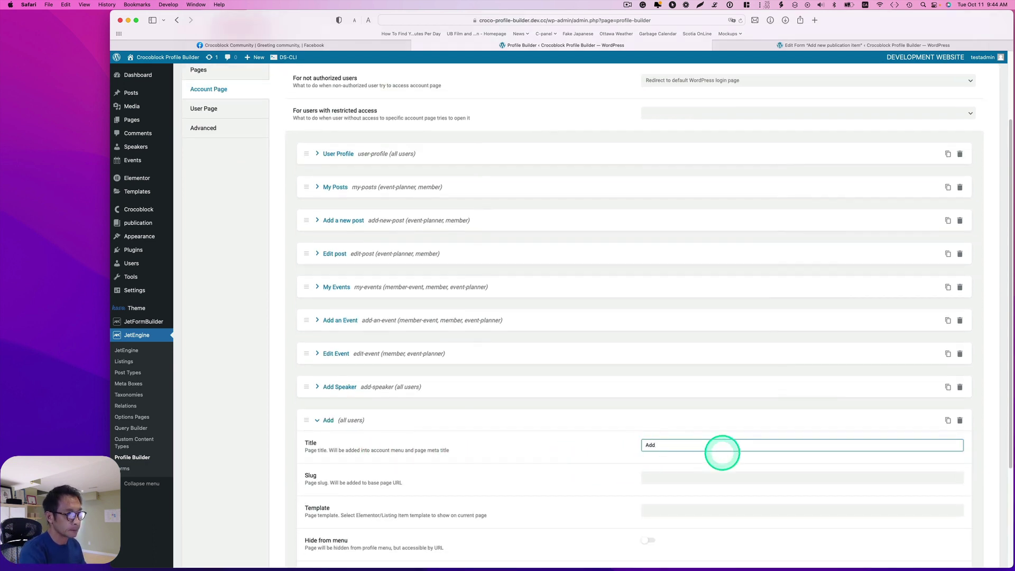
{"action": "type", "text": " a new publication"}
{"action": "double_click", "coordinate": [664, 446]}
{"action": "type", "text": "New"}
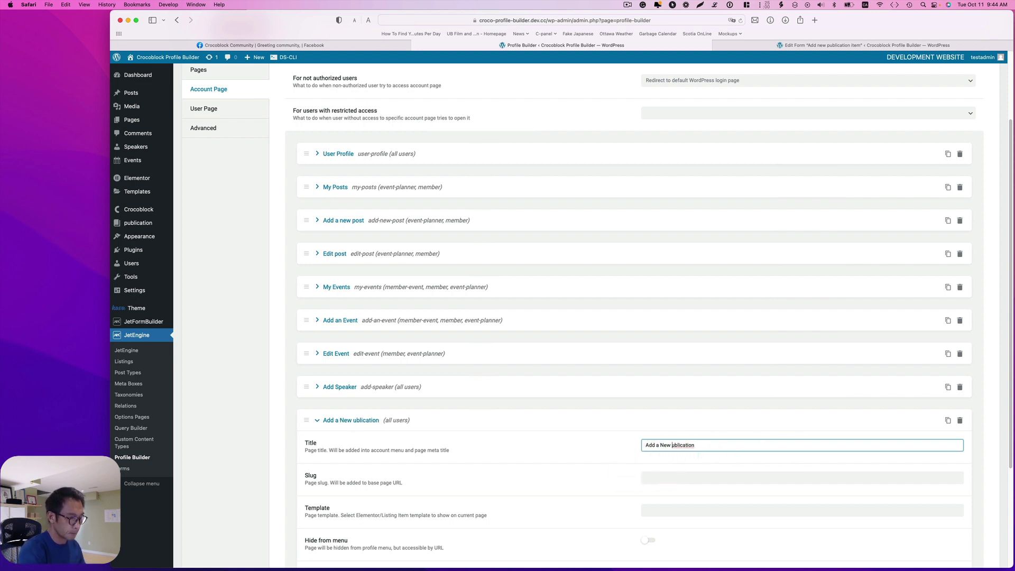
{"action": "left_click", "coordinate": [721, 477]}
{"action": "scroll", "coordinate": [724, 464], "scroll_direction": "down", "scroll_amount": 3}
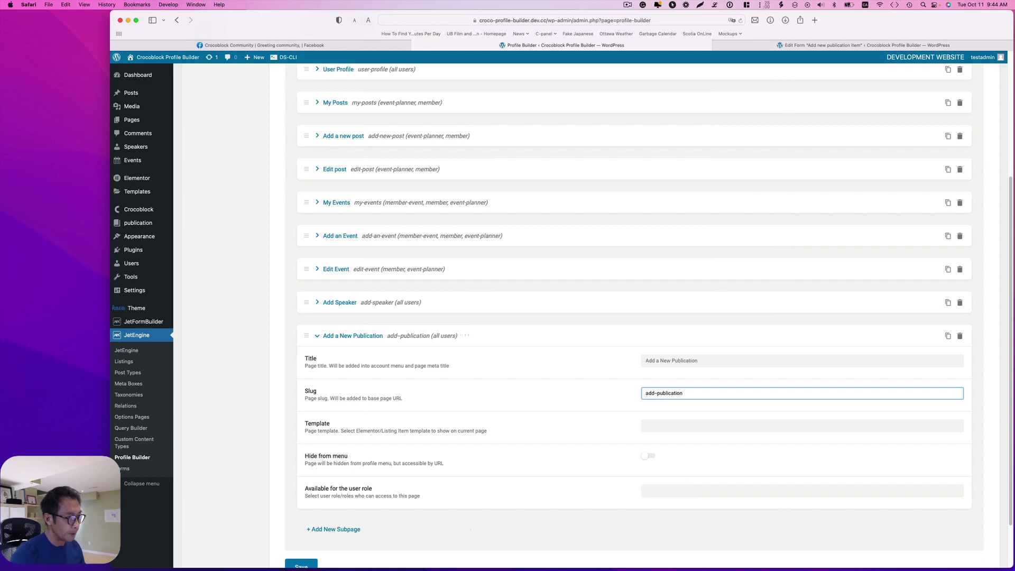
Step: Assign the "Add a new publication item" template to the new subpage and save the Profile Builder settings
{"action": "left_click", "coordinate": [665, 427]}
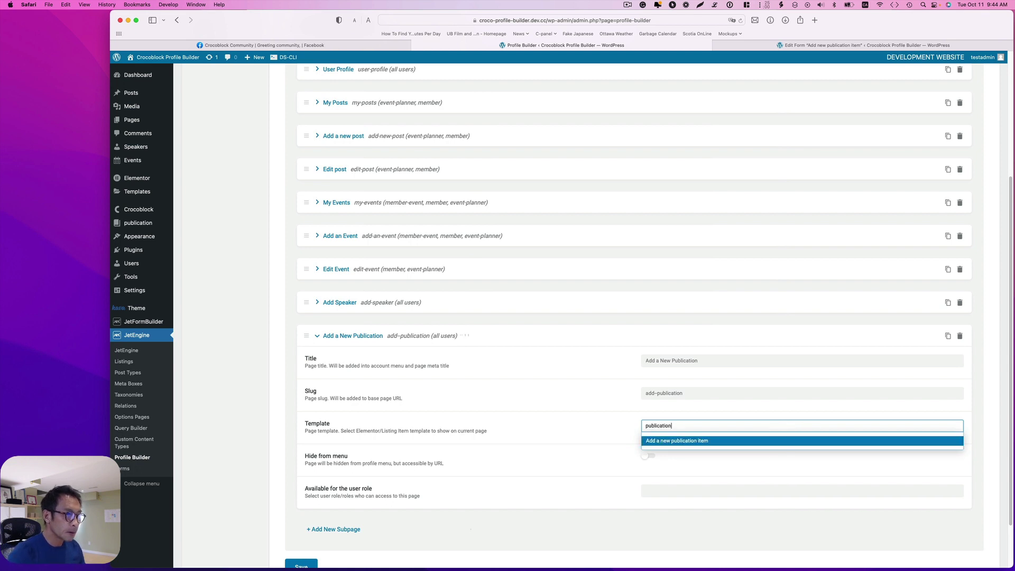
{"action": "left_click", "coordinate": [753, 442]}
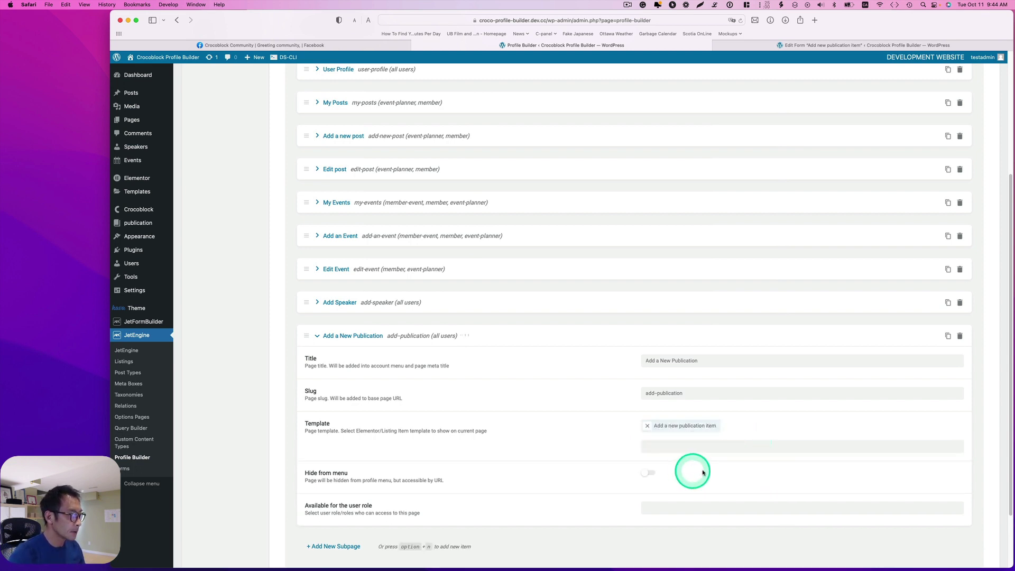
{"action": "scroll", "coordinate": [750, 472], "scroll_direction": "down", "scroll_amount": 2}
{"action": "left_click", "coordinate": [302, 535]}
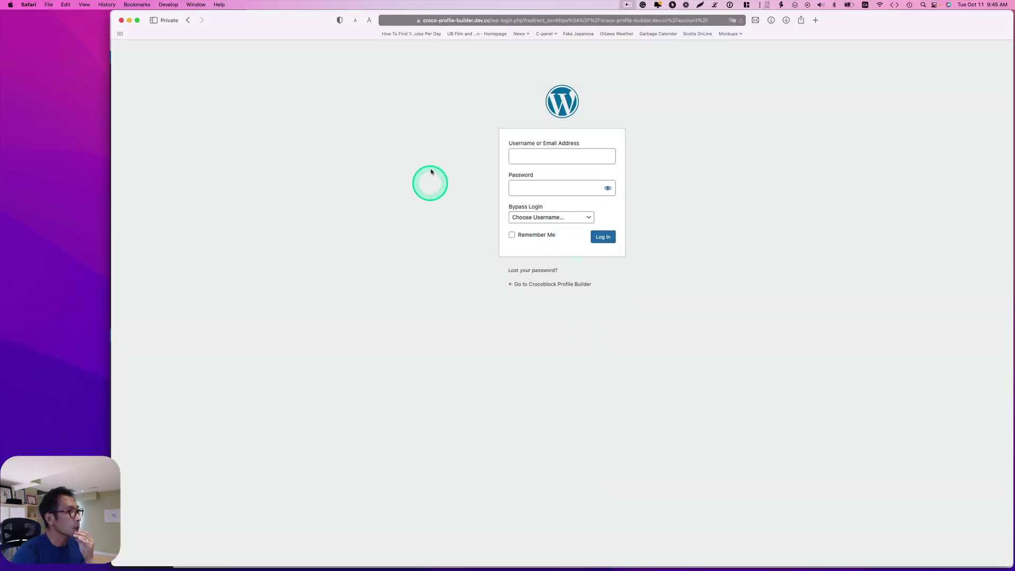
Step: Log in to the front end with a member account through Bypass Login and open the Add a New Publication page
{"action": "left_click", "coordinate": [544, 221]}
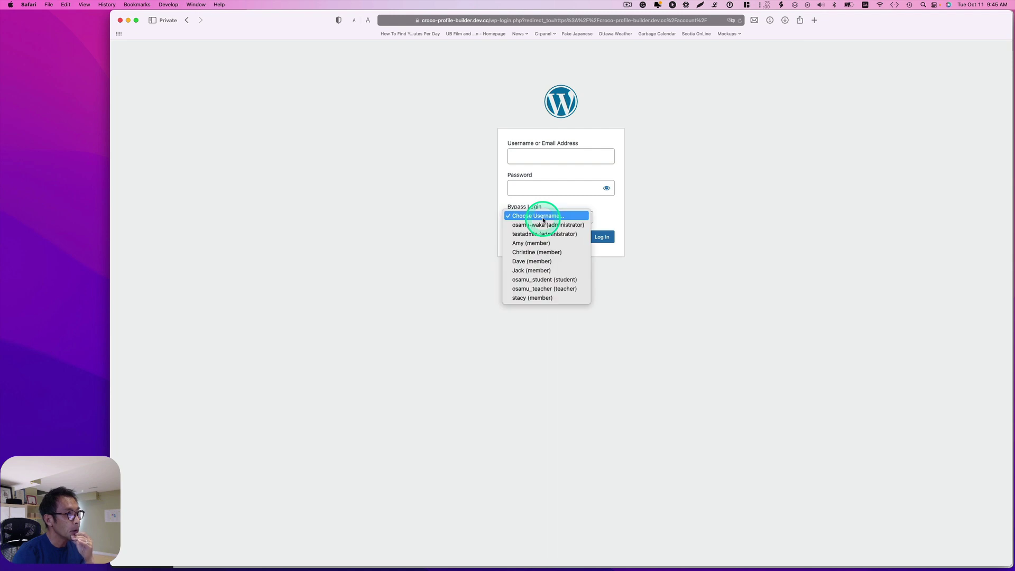
{"action": "left_click", "coordinate": [554, 245]}
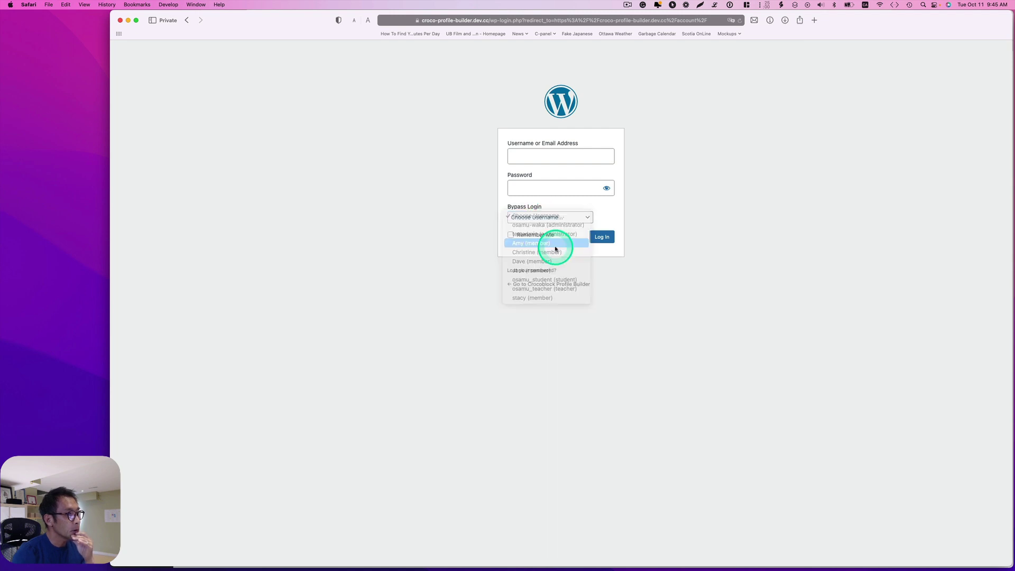
{"action": "left_click", "coordinate": [600, 238]}
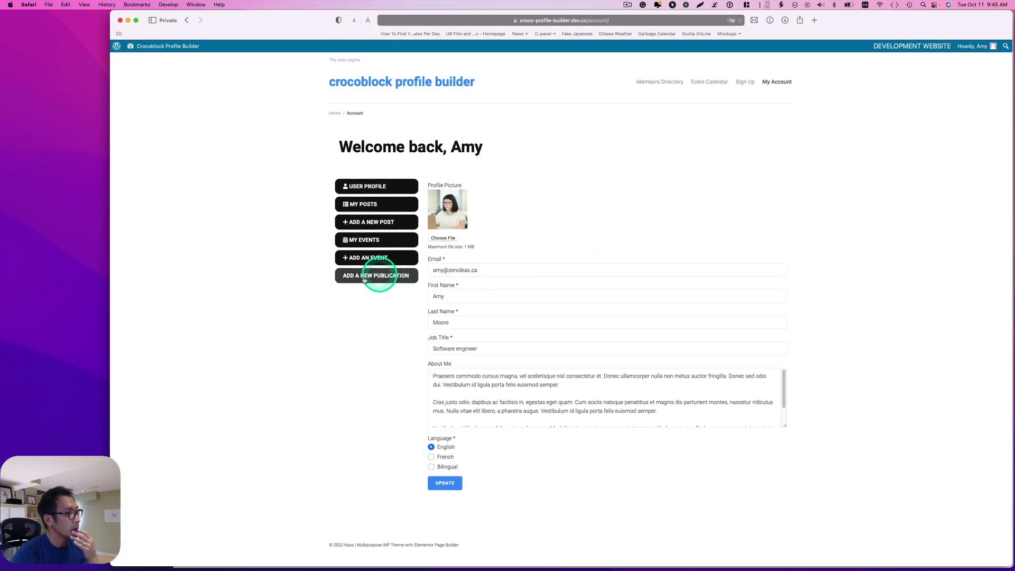
{"action": "left_click", "coordinate": [389, 276]}
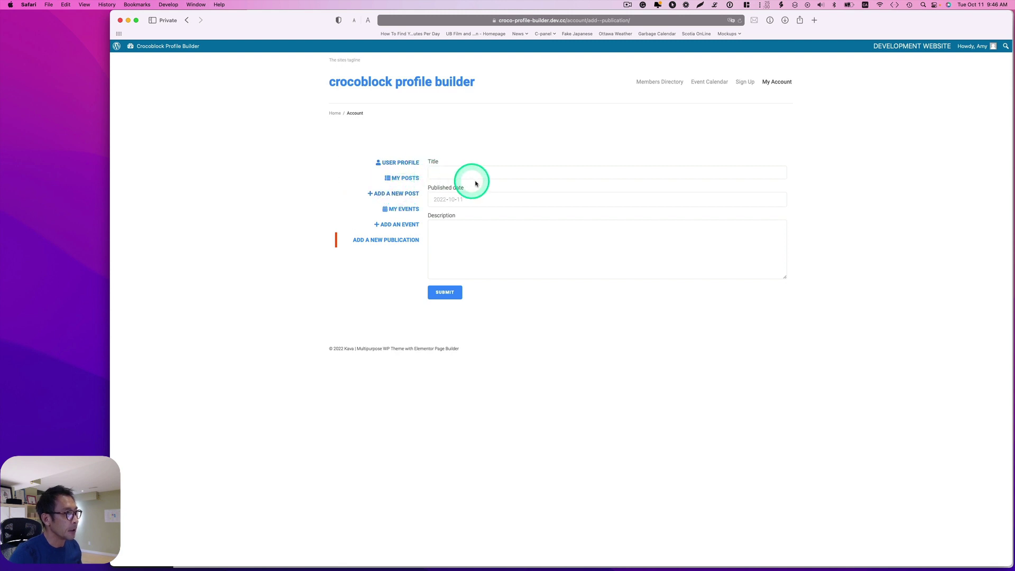
Step: Submit a publication titled "Annual Report 2022" dated September 10, 2022, with Latin placeholder text beginning "Vestibulum id ligula porta" as its description
{"action": "left_click", "coordinate": [450, 173]}
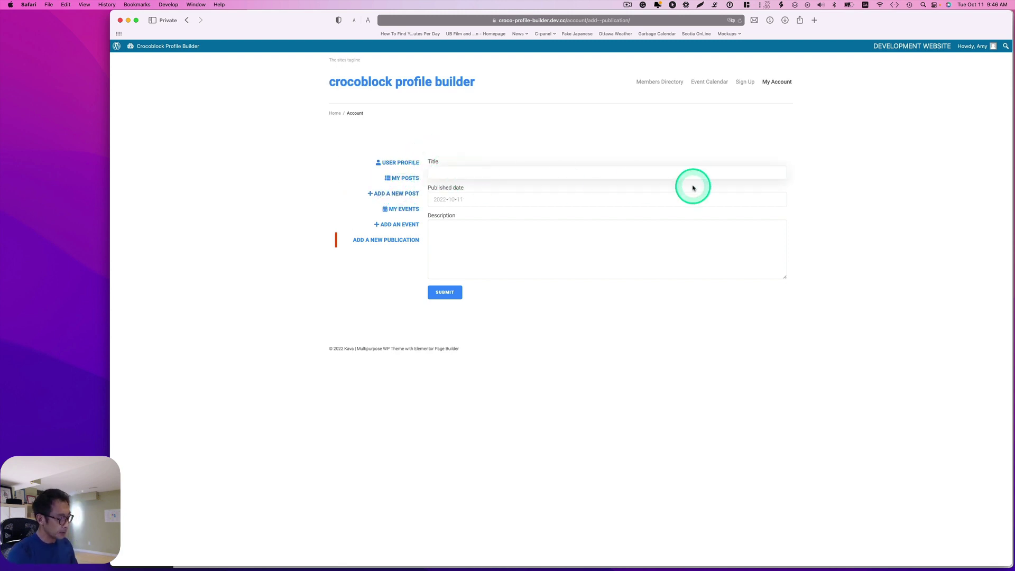
{"action": "type", "text": "Annual Report 2022"}
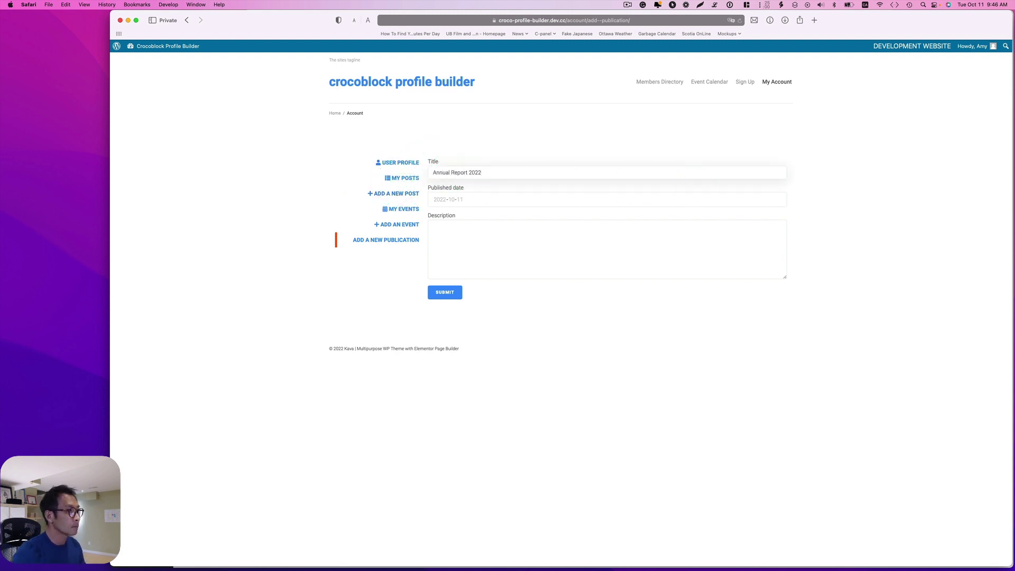
{"action": "left_click", "coordinate": [443, 199]}
{"action": "left_click", "coordinate": [467, 211]}
{"action": "left_click", "coordinate": [477, 233]}
{"action": "left_click", "coordinate": [441, 240]}
{"action": "type", "text": "Vestibulum id ligula porta felis euismod semper. Aenean eu leo quam. Pellentesque ornare sem lacinia quam venenatis vestibulum. Aenean eu leo quam. Pellentesque ornare sem lacinia quam venenatis vestibulum. Cum sociis natoque penatibus et magnis dis parturient montes, nascetur ridiculus mus."}
{"action": "left_click", "coordinate": [447, 293]}
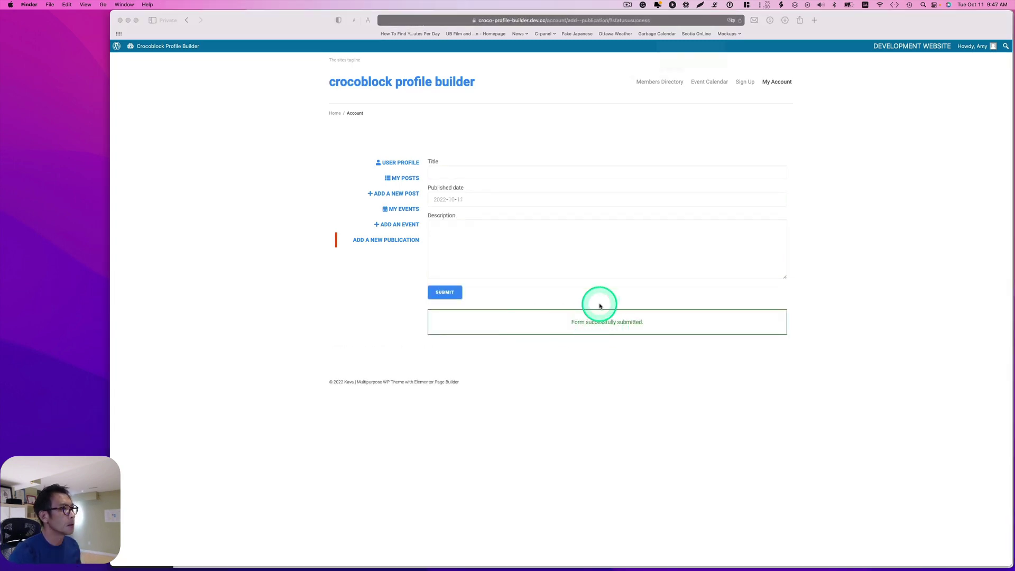
Step: Check the submitted "Annual Report 2022" item's title, published date and description in the admin publication list and its edit page
{"action": "key", "text": "ctrl+Up"}
{"action": "left_click", "coordinate": [311, 160]}
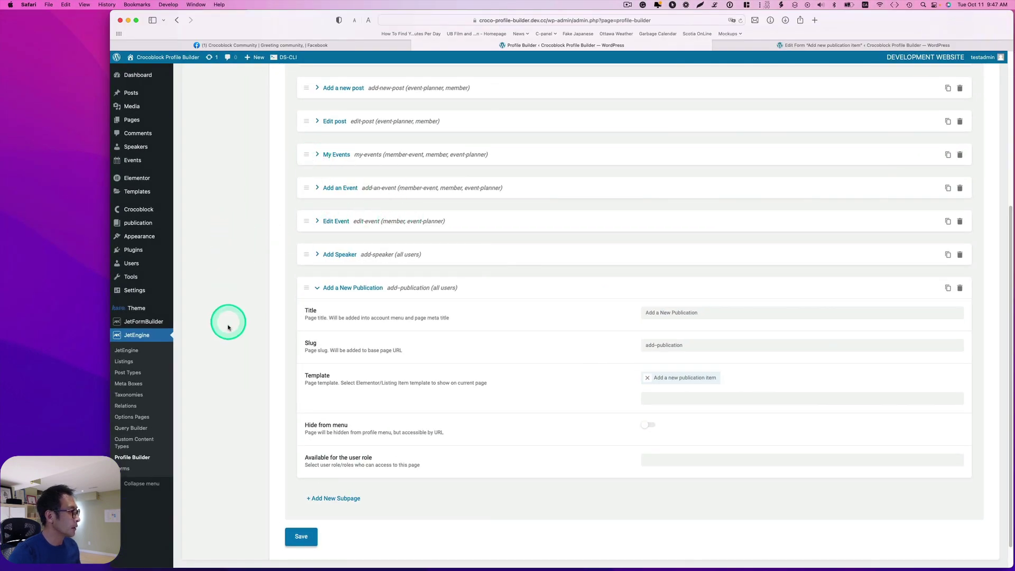
{"action": "mouse_move", "coordinate": [153, 239]}
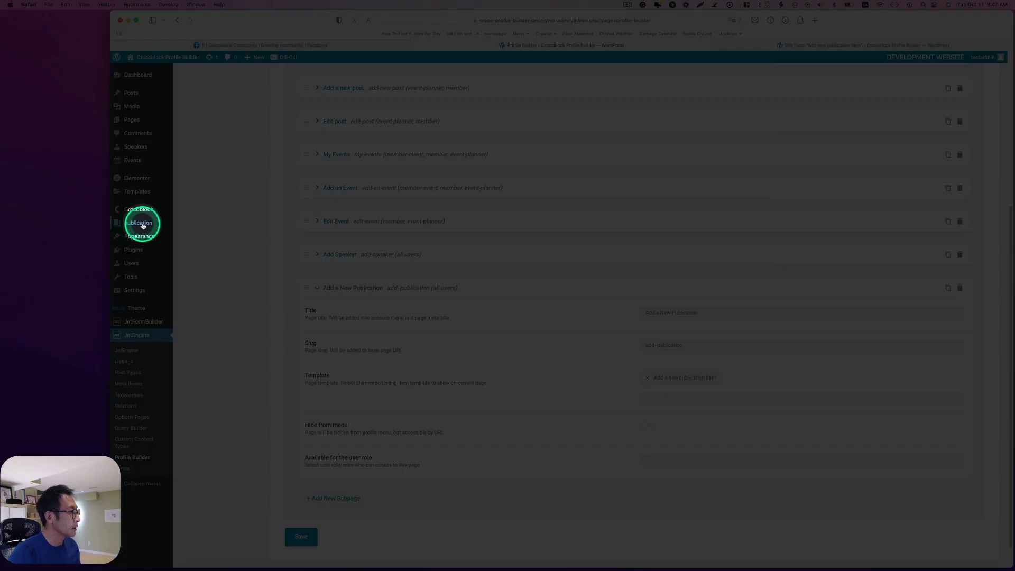
{"action": "left_click", "coordinate": [143, 225]}
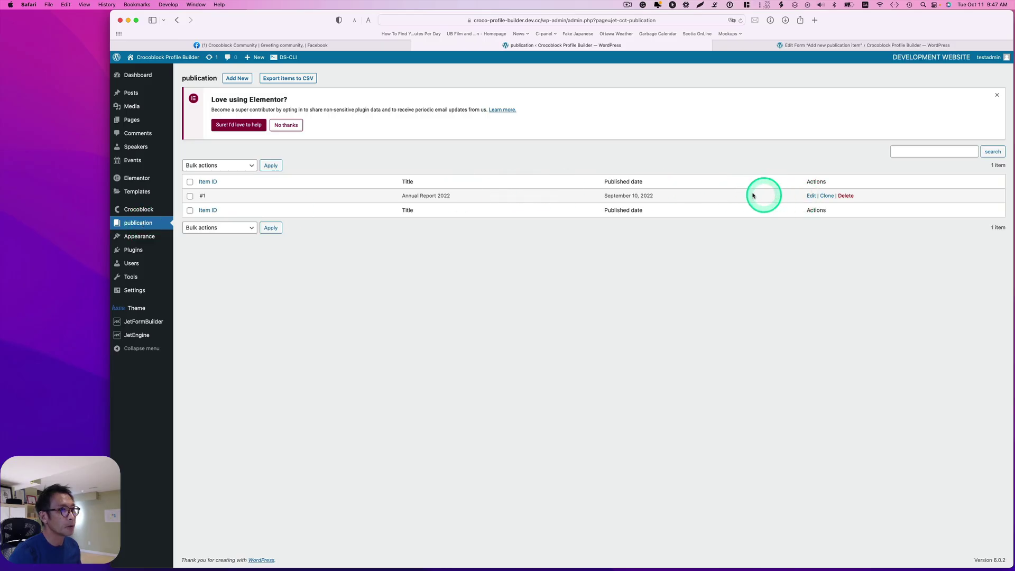
{"action": "left_click", "coordinate": [811, 195]}
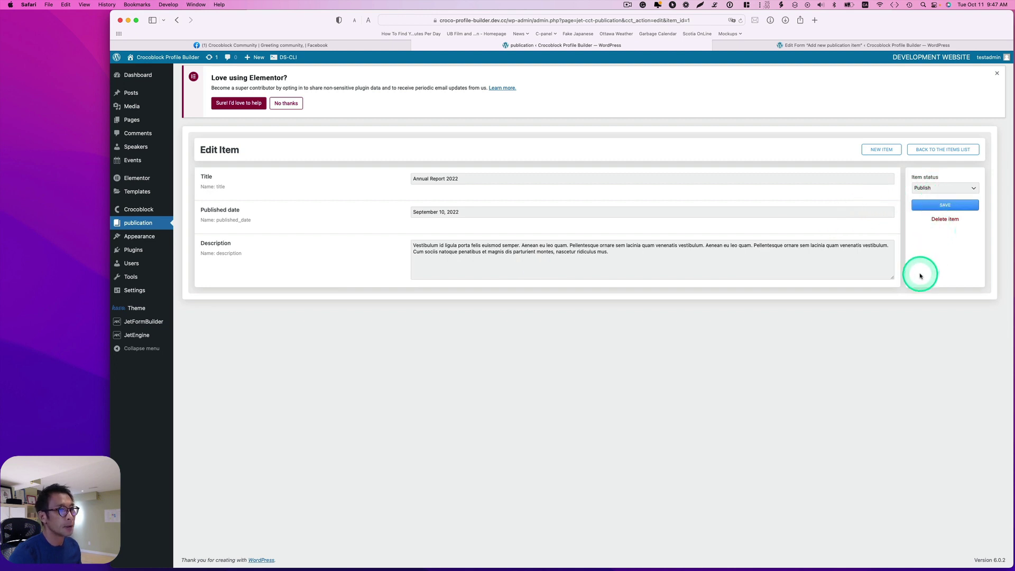
{"action": "left_click", "coordinate": [629, 5]}
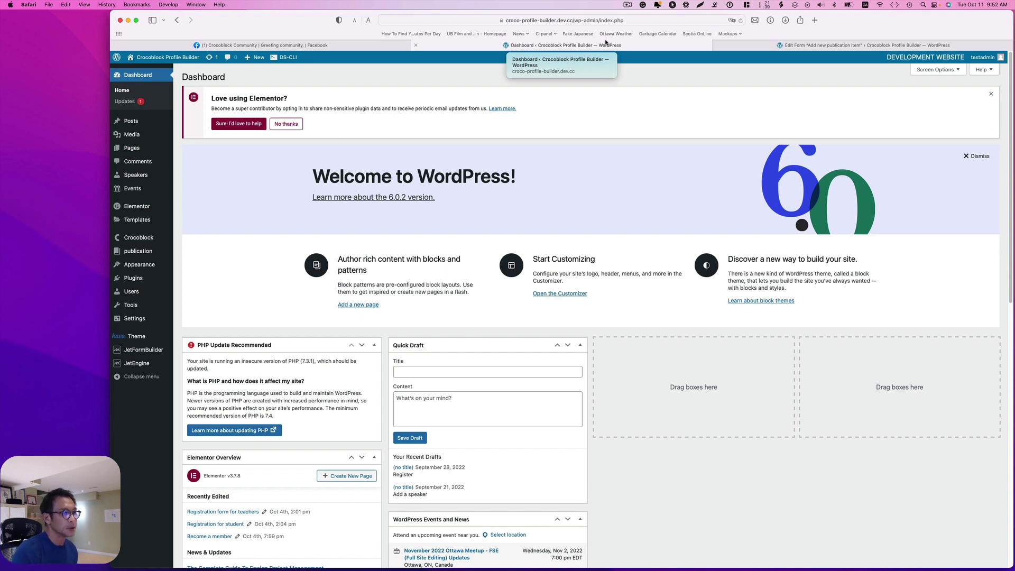
Step: Duplicate the "Add new publication item" form in JetFormBuilder and open the copy for editing
{"action": "left_click", "coordinate": [141, 349]}
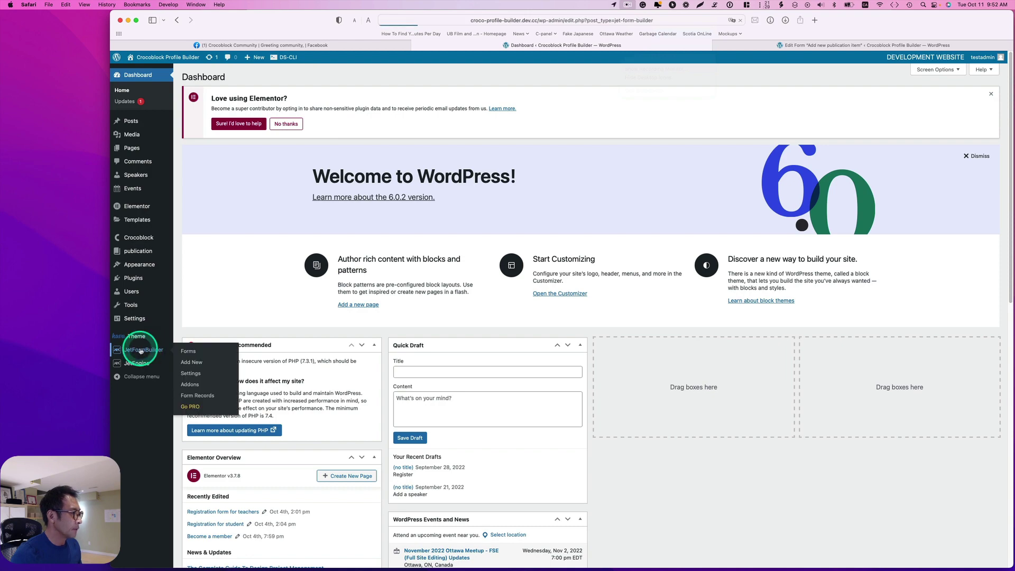
{"action": "mouse_move", "coordinate": [211, 204]}
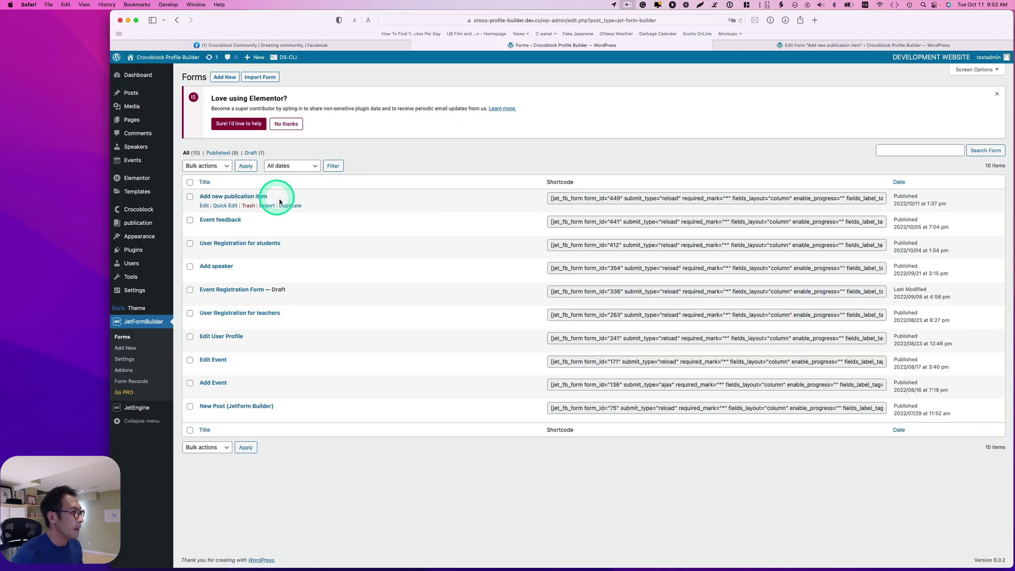
{"action": "left_click", "coordinate": [292, 207]}
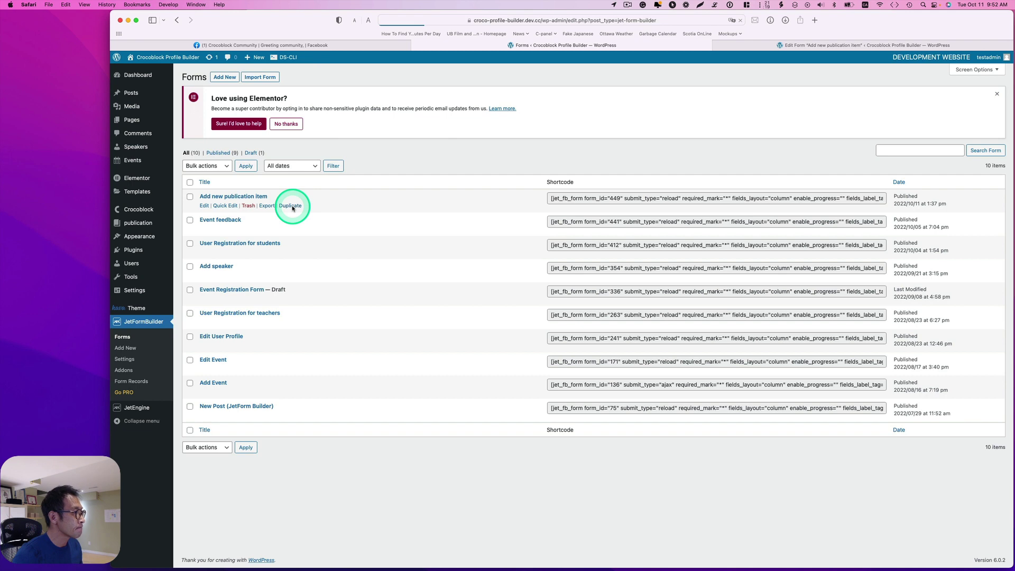
{"action": "left_click", "coordinate": [209, 208]}
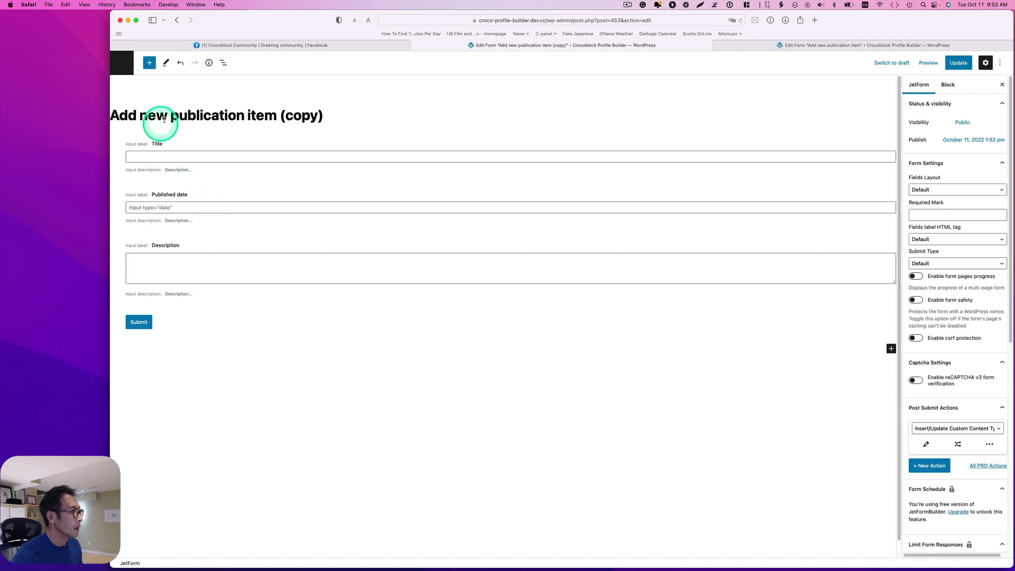
Step: Replace "Add new" with "Edit" in the duplicated form's title and select the word "copy" at its end
{"action": "left_click_drag", "start_coordinate": [168, 115], "coordinate": [112, 112]}
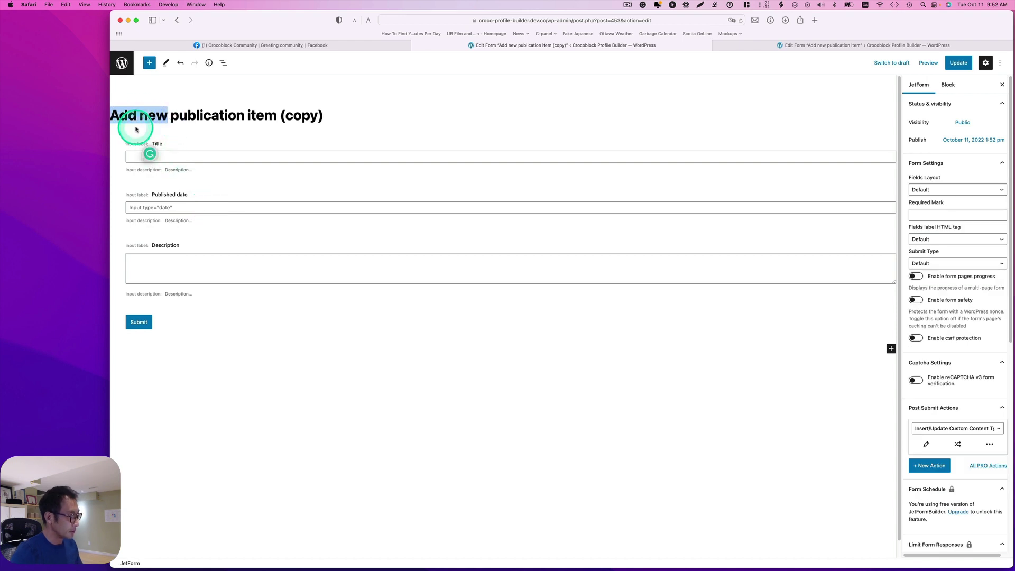
{"action": "type", "text": "Edit"}
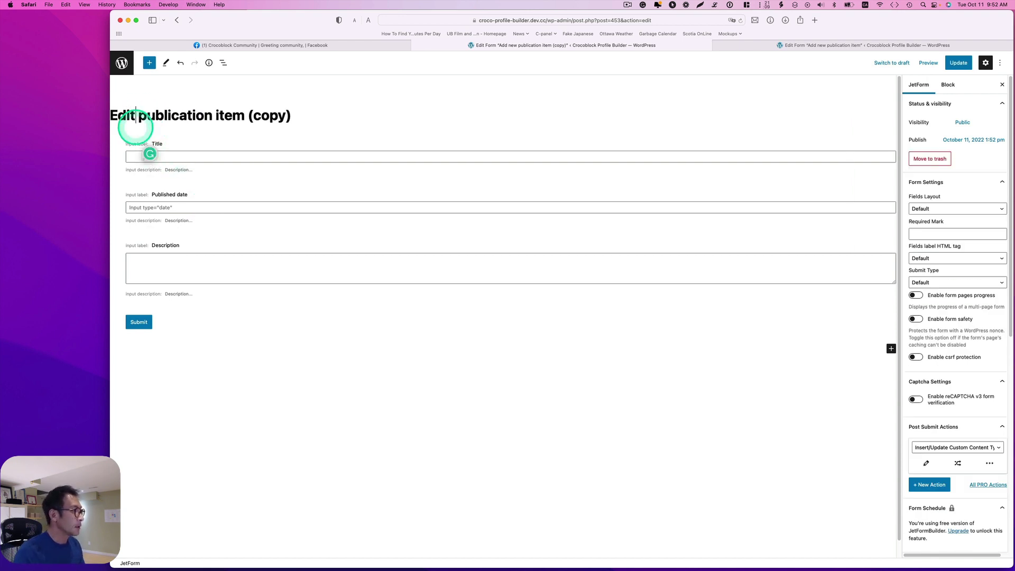
{"action": "double_click", "coordinate": [261, 113]}
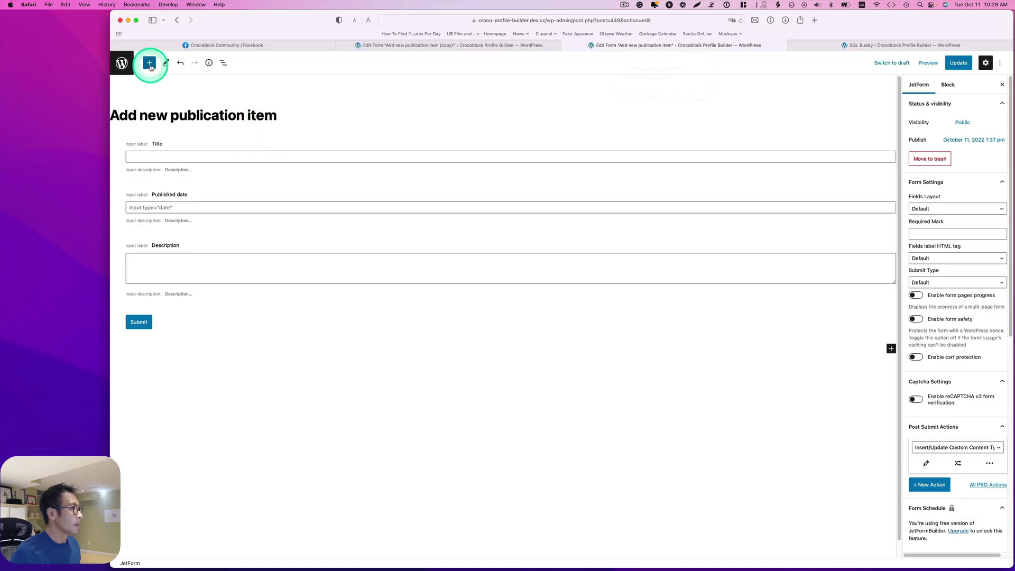
Step: Add a hidden field named cct_post with the Current Post ID value above Title in the "Add new publication item" form and update it
{"action": "left_click", "coordinate": [149, 63]}
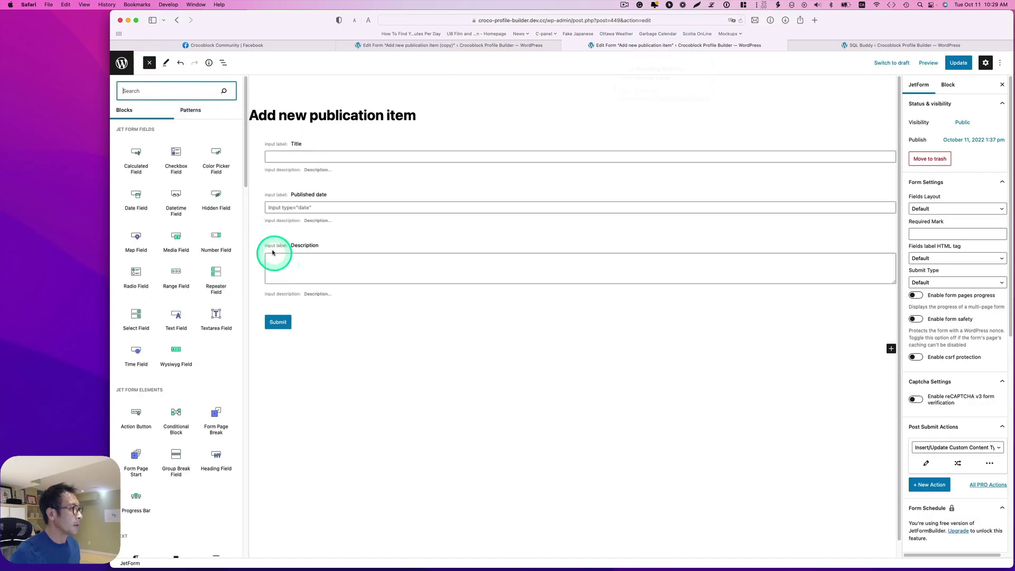
{"action": "left_click_drag", "start_coordinate": [217, 198], "coordinate": [279, 136]}
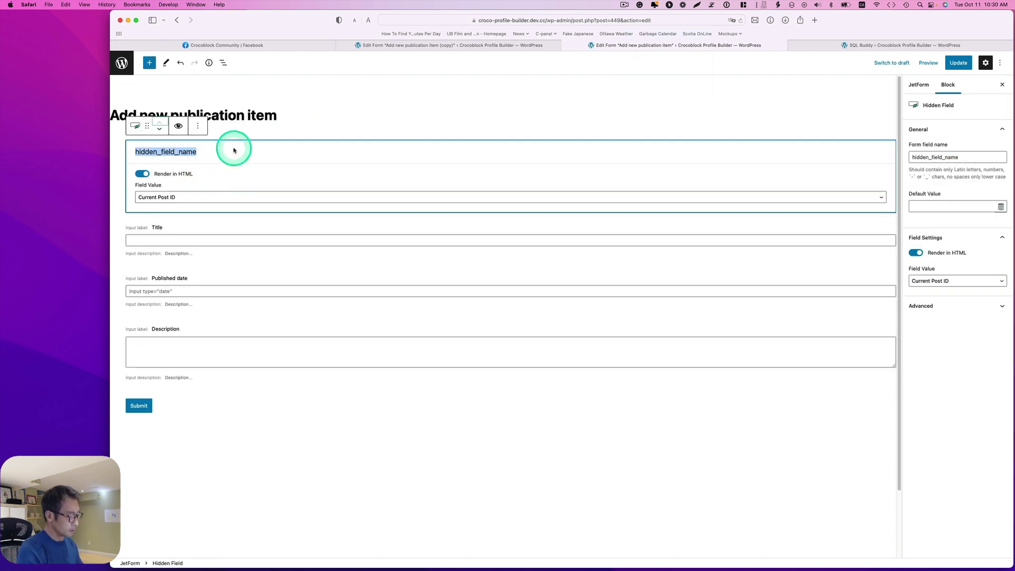
{"action": "type", "text": "ct-"}
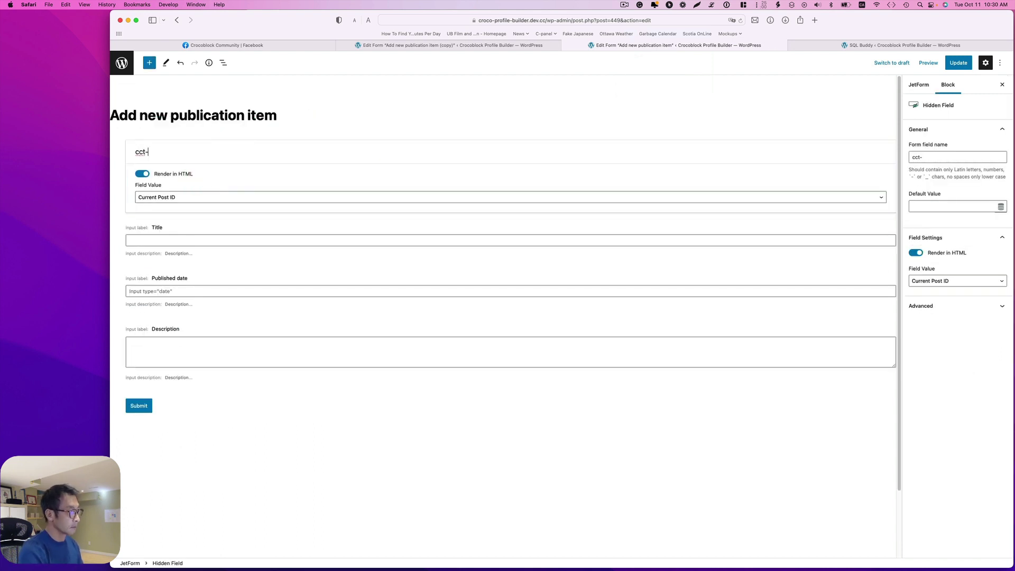
{"action": "left_click", "coordinate": [217, 198]}
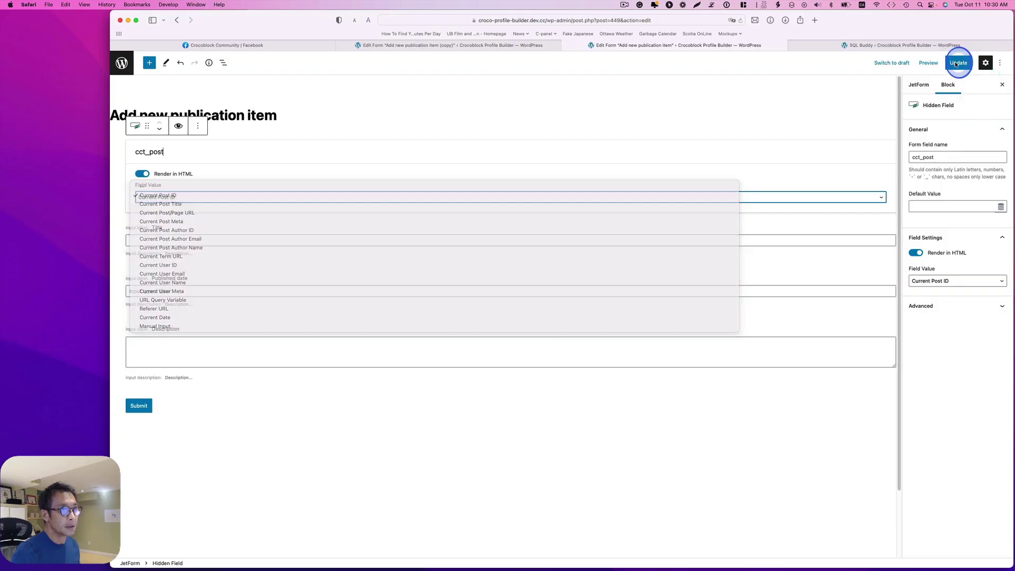
{"action": "left_click", "coordinate": [956, 65]}
{"action": "left_click", "coordinate": [956, 64]}
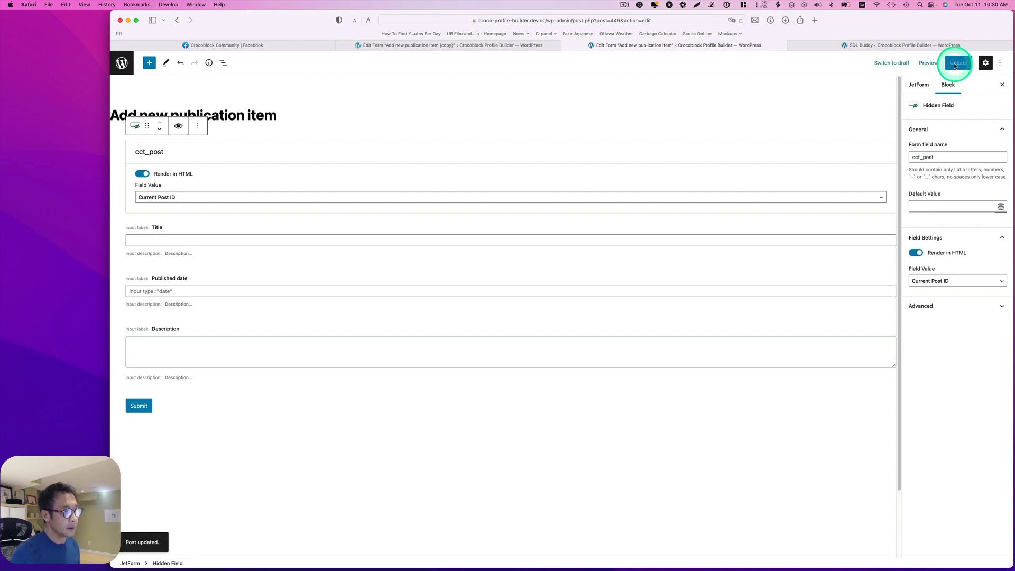
Step: On the front-end account page, submit a publication titled "Annual report 2021" dated September 7, 2022, with placeholder text beginning "Cras justo odio" as its description
{"action": "key", "text": "ctrl+Up"}
{"action": "left_click", "coordinate": [588, 340]}
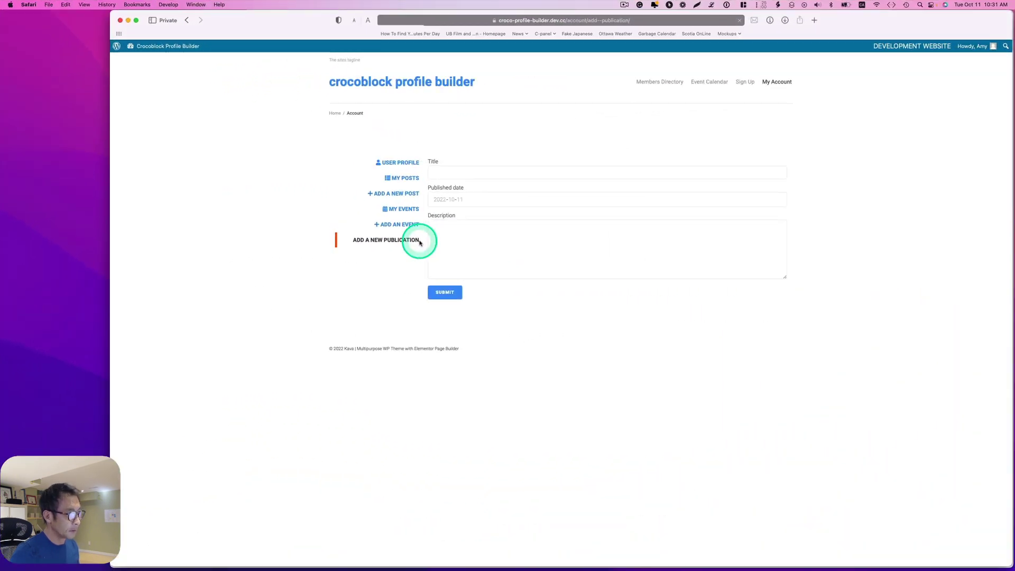
{"action": "left_click", "coordinate": [419, 241]}
{"action": "type", "text": "Annual report 2021"}
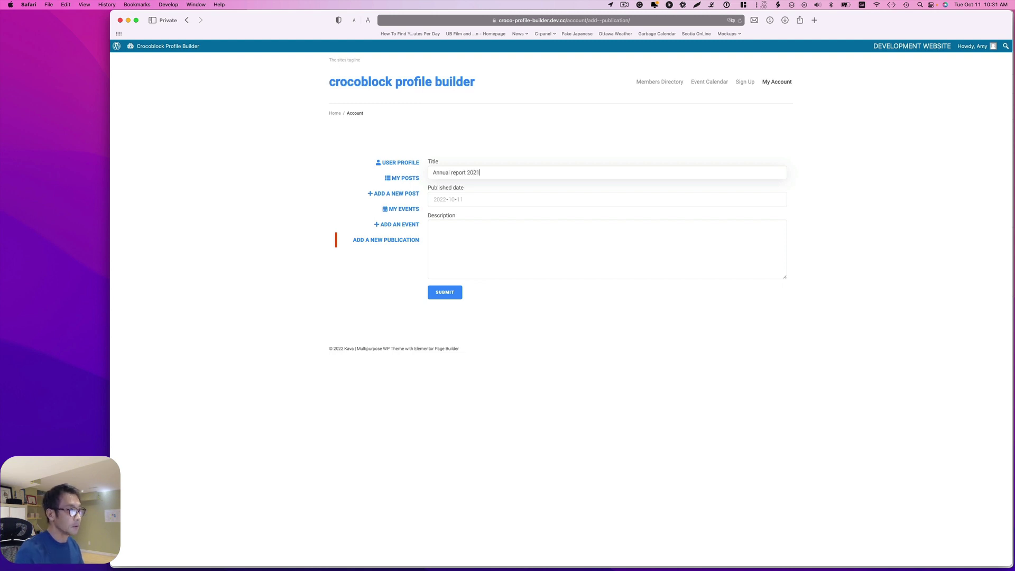
{"action": "left_click", "coordinate": [482, 199]}
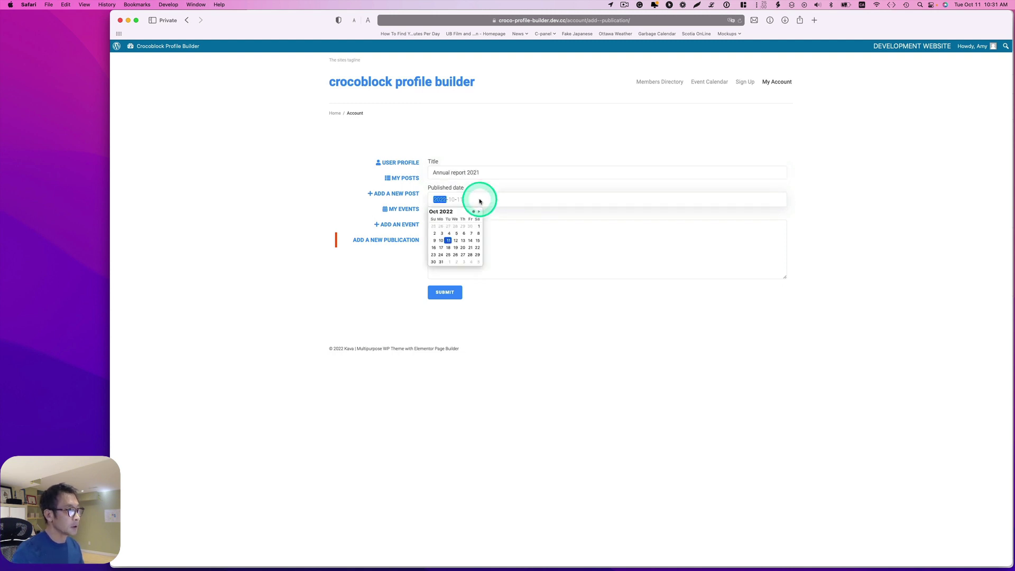
{"action": "left_click", "coordinate": [467, 211]}
{"action": "left_click", "coordinate": [453, 235]}
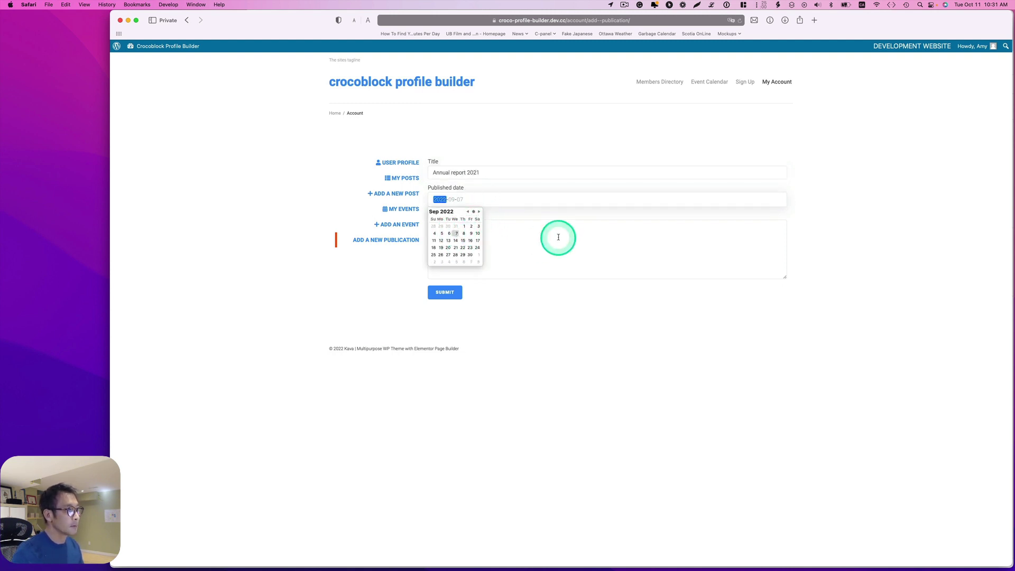
{"action": "left_click", "coordinate": [712, 5]}
{"action": "left_click", "coordinate": [686, 129]}
{"action": "type", "text": "Cras justo odio, dapibus ac facilisis in, egestas eget quam. Donec id elit non mi porta gravida at eget metus. Nullam id dolor id nibh ultricies vehicula ut id elit. Aenean eu leo quam. Pellentesque ornare sem lacinia quam venenatis vestibulum. Vivamus sagittis lacus vel augue laoreet rutrum faucibus dolor auctor."}
{"action": "left_click", "coordinate": [446, 297]}
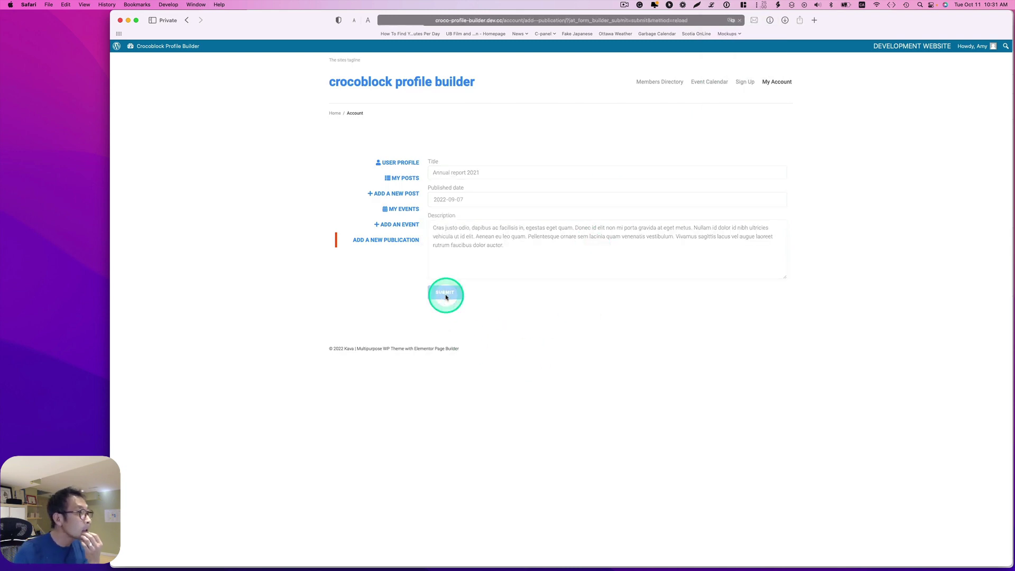
Step: Check the submitted "Annual report 2021" item in the admin publication list and in the wp_jet_cct_publication table in SQL Buddy
{"action": "key", "text": "ctrl+Up"}
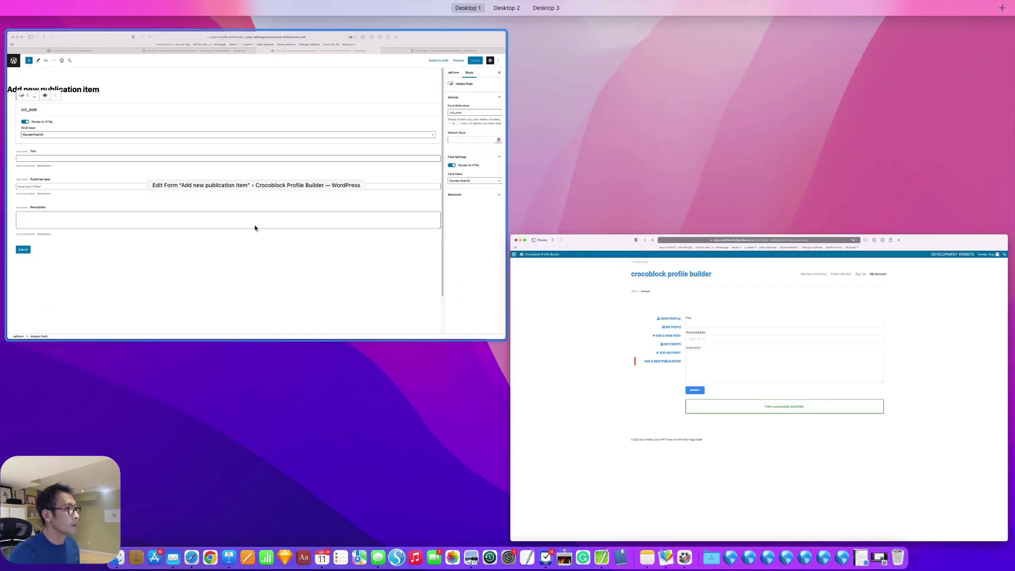
{"action": "left_click", "coordinate": [246, 205]}
{"action": "key", "text": "ctrl+Up"}
{"action": "left_click", "coordinate": [711, 104]}
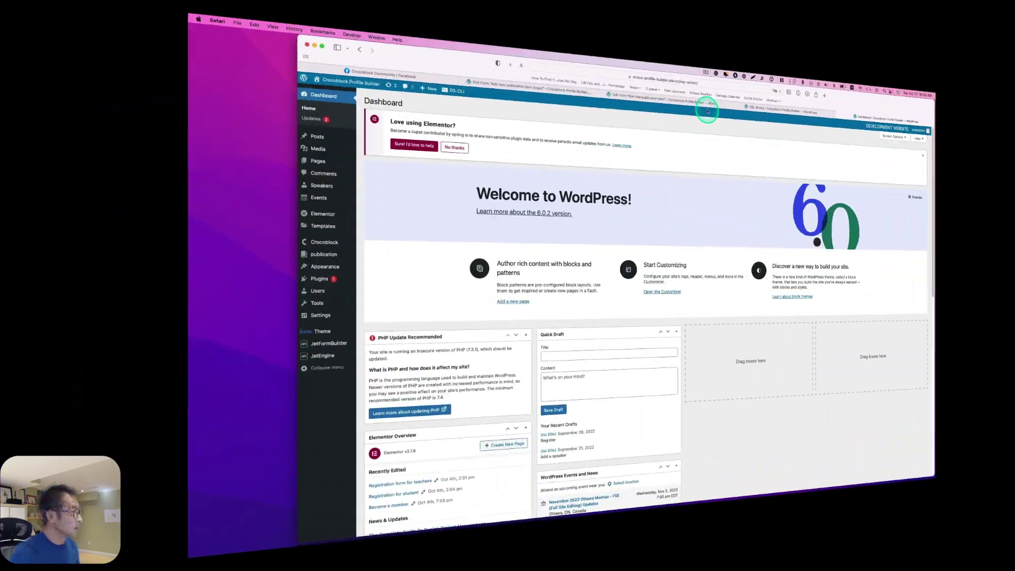
{"action": "left_click", "coordinate": [142, 251]}
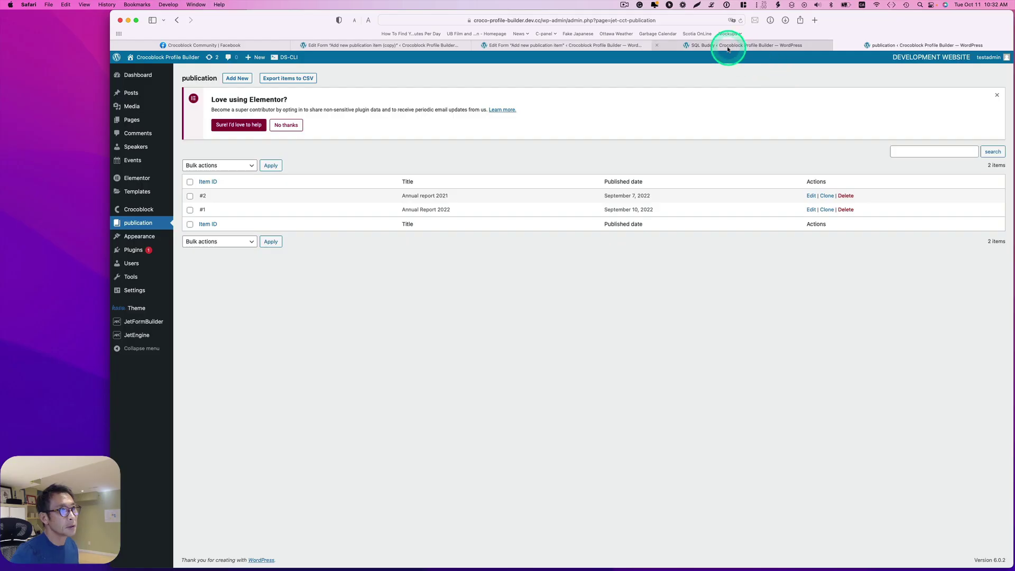
{"action": "left_click", "coordinate": [724, 46]}
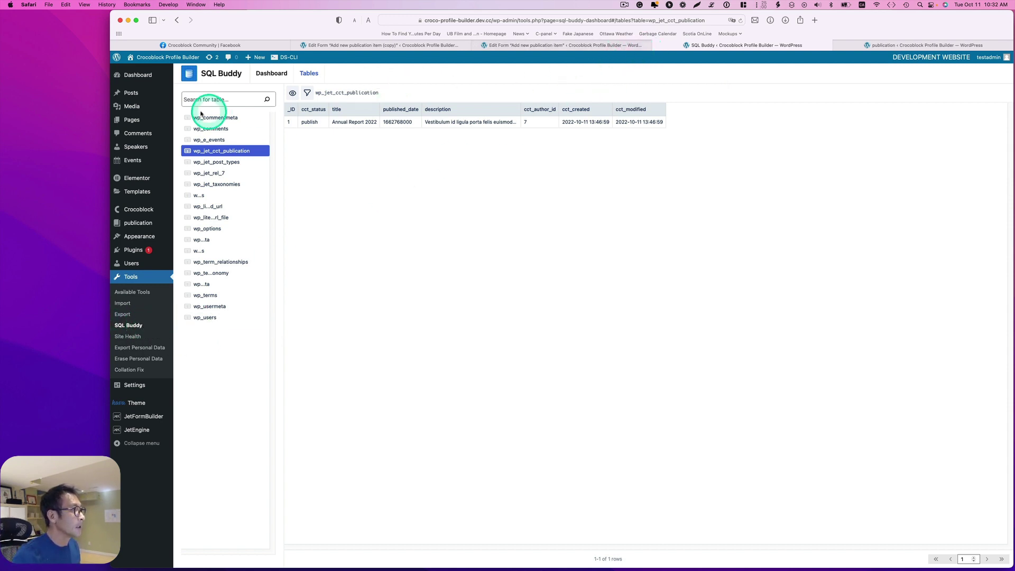
{"action": "left_click", "coordinate": [269, 75]}
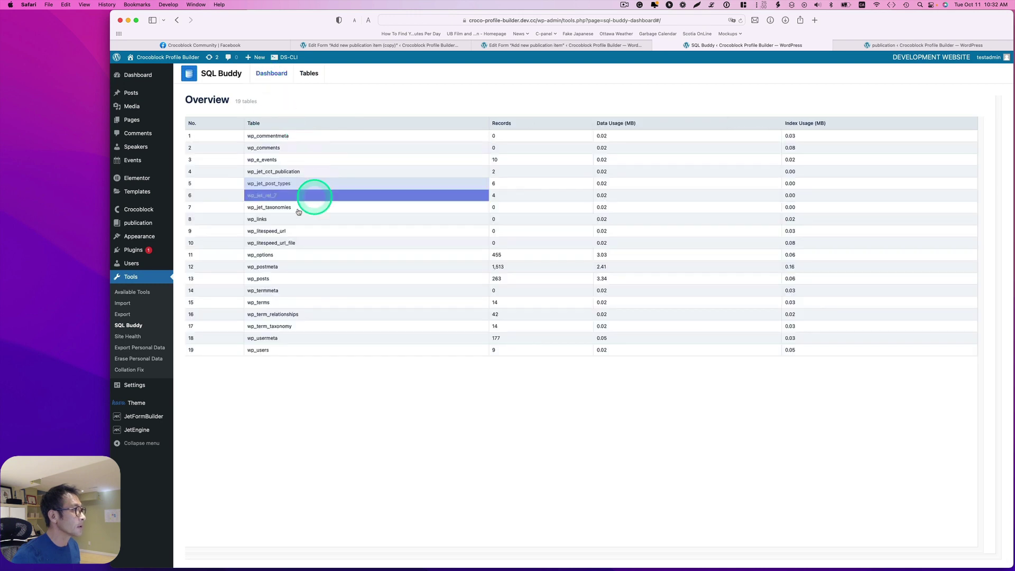
{"action": "left_click", "coordinate": [280, 174]}
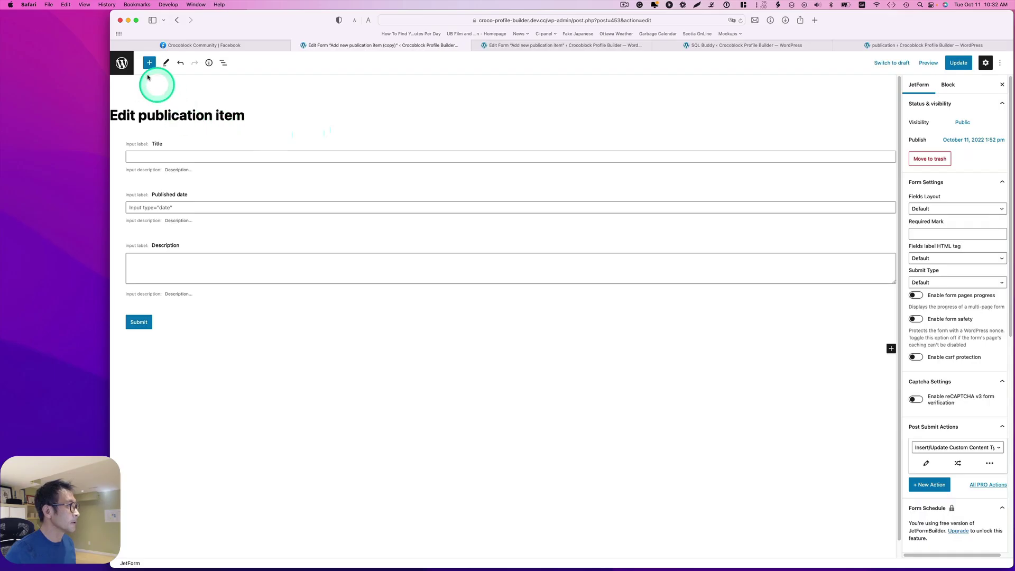
Step: Insert a hidden field above Title in the "Edit publication item" form and name it cct_post
{"action": "left_click", "coordinate": [149, 63]}
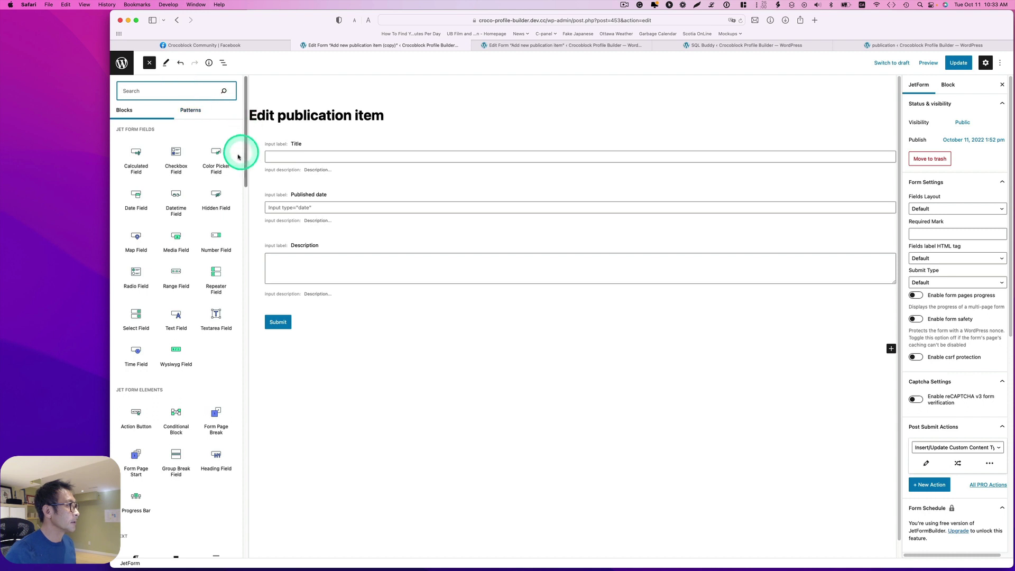
{"action": "left_click", "coordinate": [214, 202]}
{"action": "left_click_drag", "start_coordinate": [281, 328], "coordinate": [161, 143]}
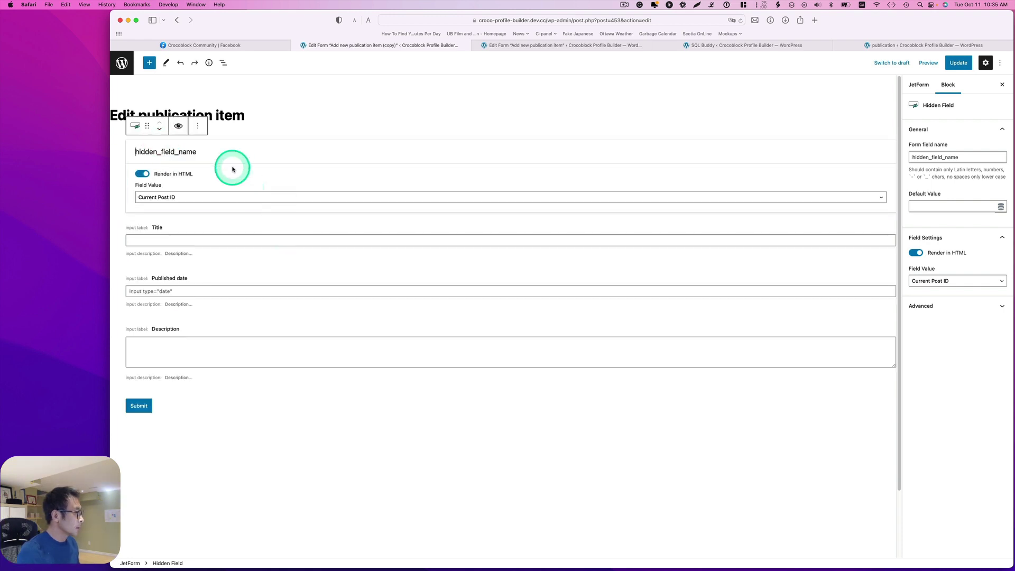
{"action": "left_click_drag", "start_coordinate": [231, 157], "coordinate": [136, 151]}
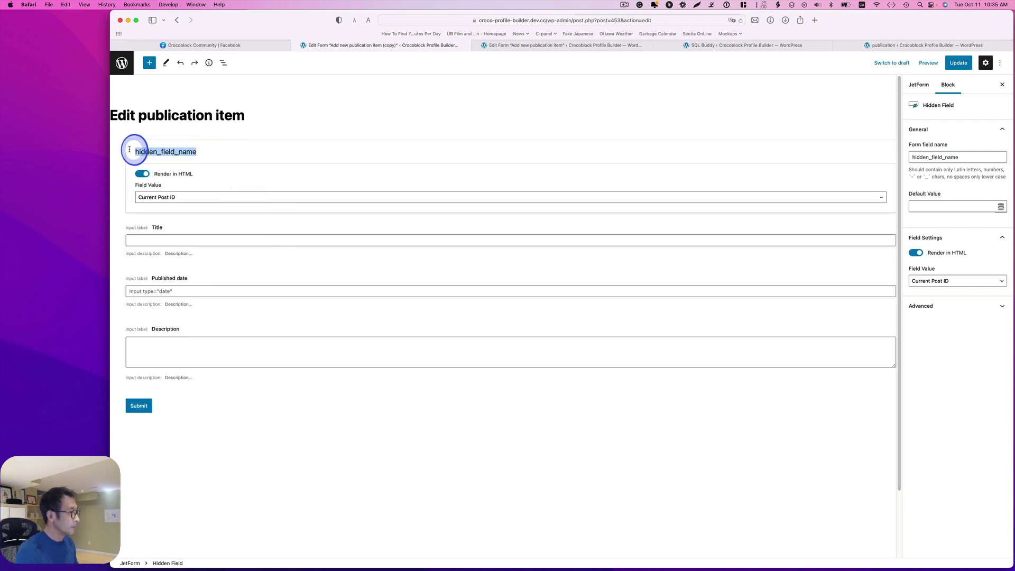
{"action": "type", "text": "cct_post"}
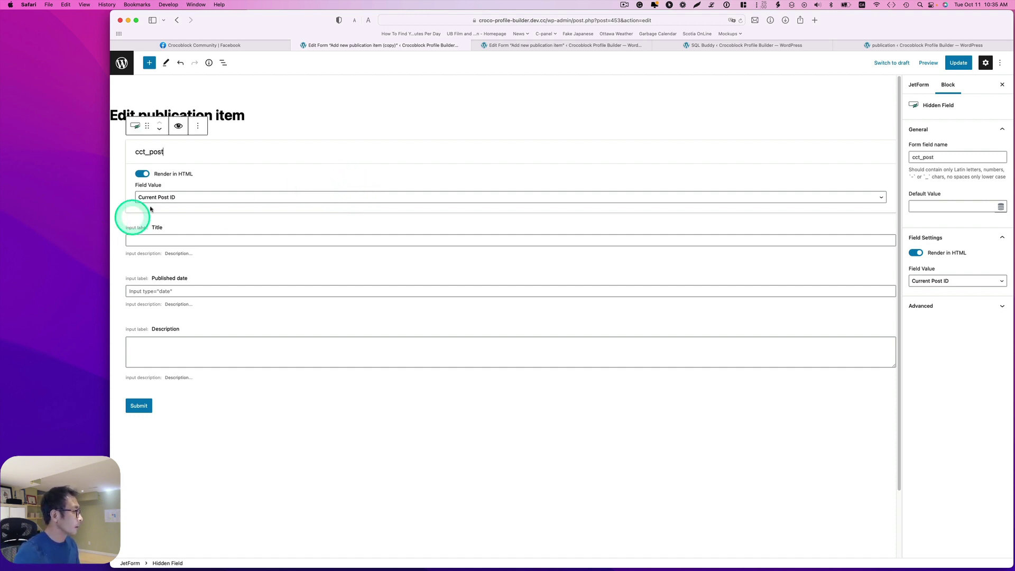
Step: Set the cct_post hidden field's value to URL Query Variable with the query variable key _cct_post, and update the form
{"action": "left_click", "coordinate": [200, 197]}
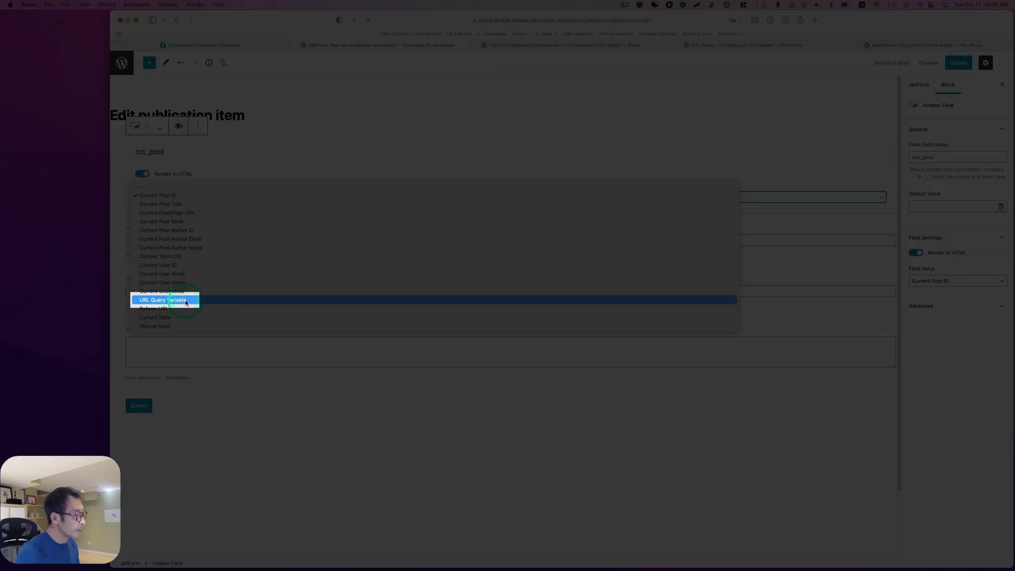
{"action": "left_click", "coordinate": [186, 300]}
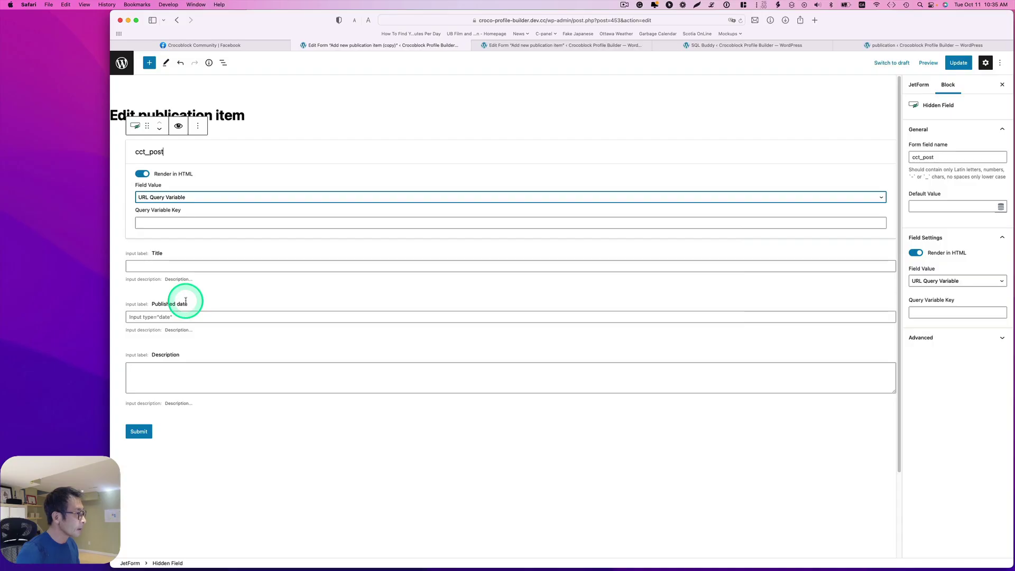
{"action": "left_click", "coordinate": [186, 221]}
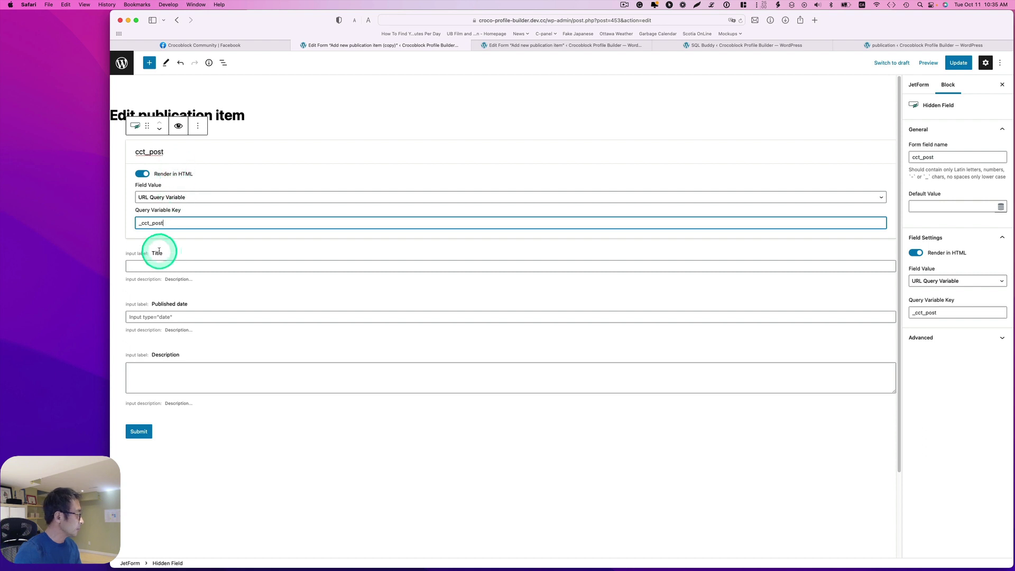
{"action": "left_click", "coordinate": [958, 62]}
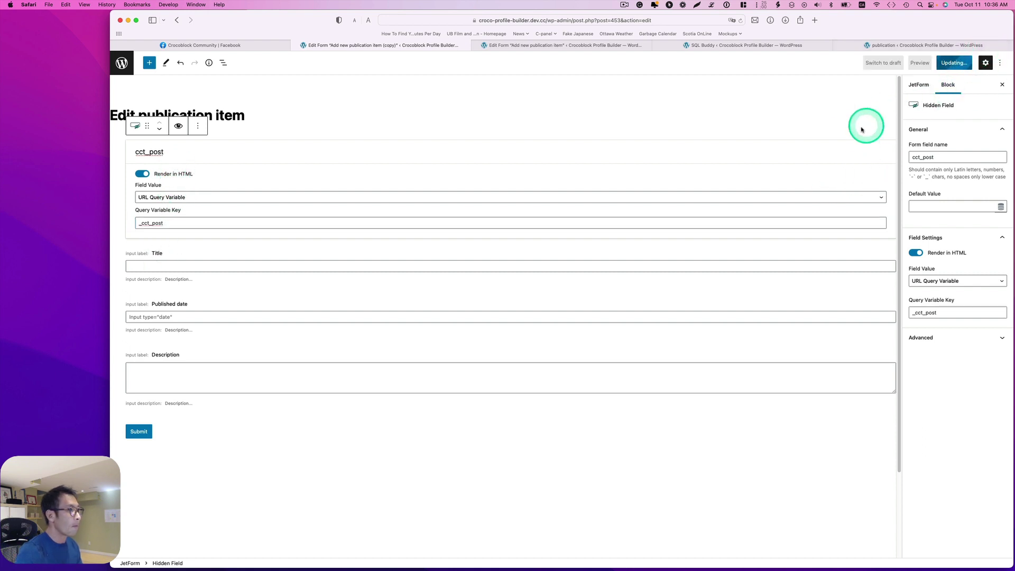
Step: In the Insert/Update Custom Content Type action, set the item status to Publish, map cct_post to "Item ID (will update the item)", and update the action
{"action": "left_click", "coordinate": [918, 84]}
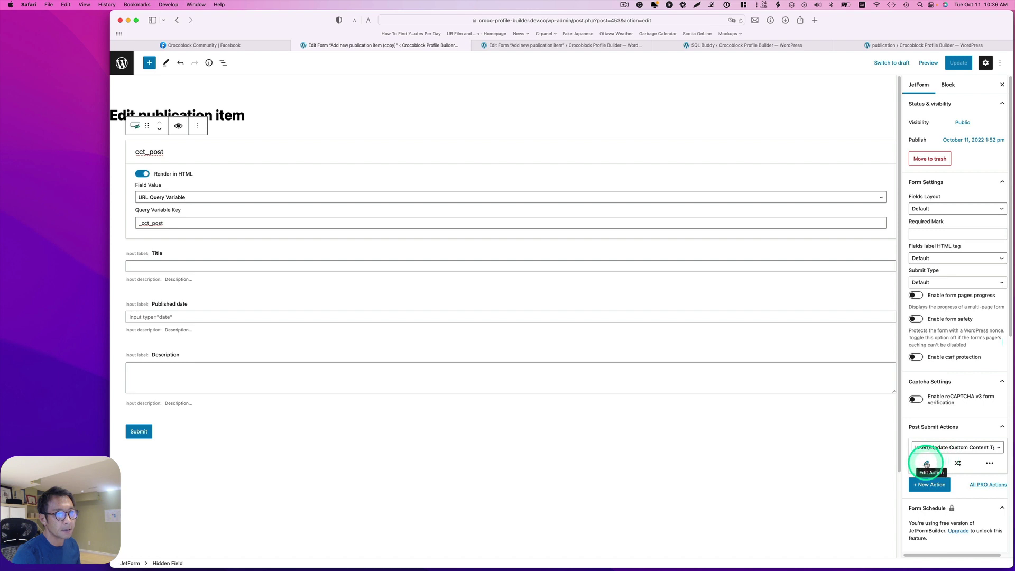
{"action": "left_click", "coordinate": [926, 463]}
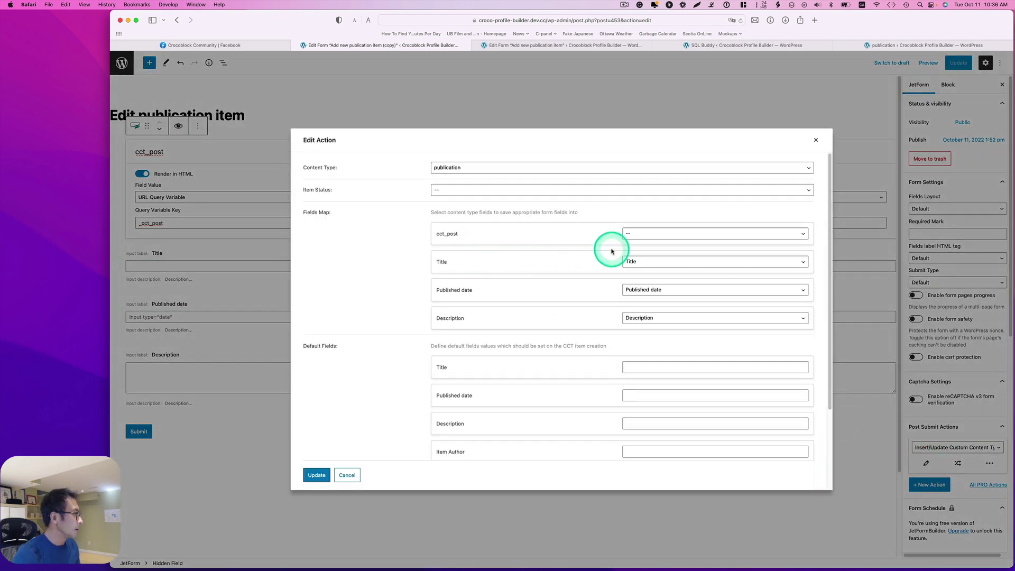
{"action": "left_click", "coordinate": [494, 190]}
{"action": "left_click", "coordinate": [494, 197]}
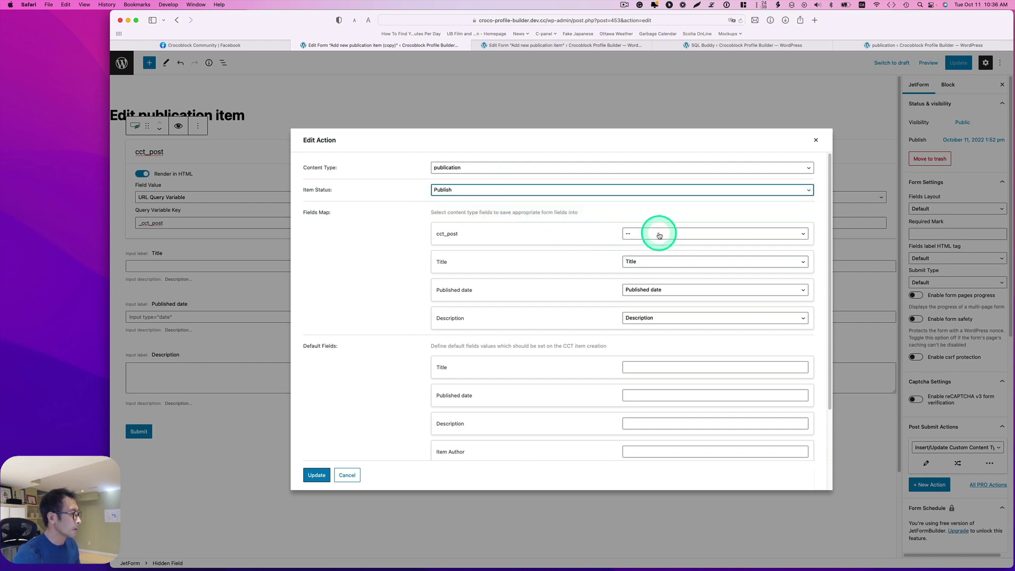
{"action": "left_click", "coordinate": [659, 235]}
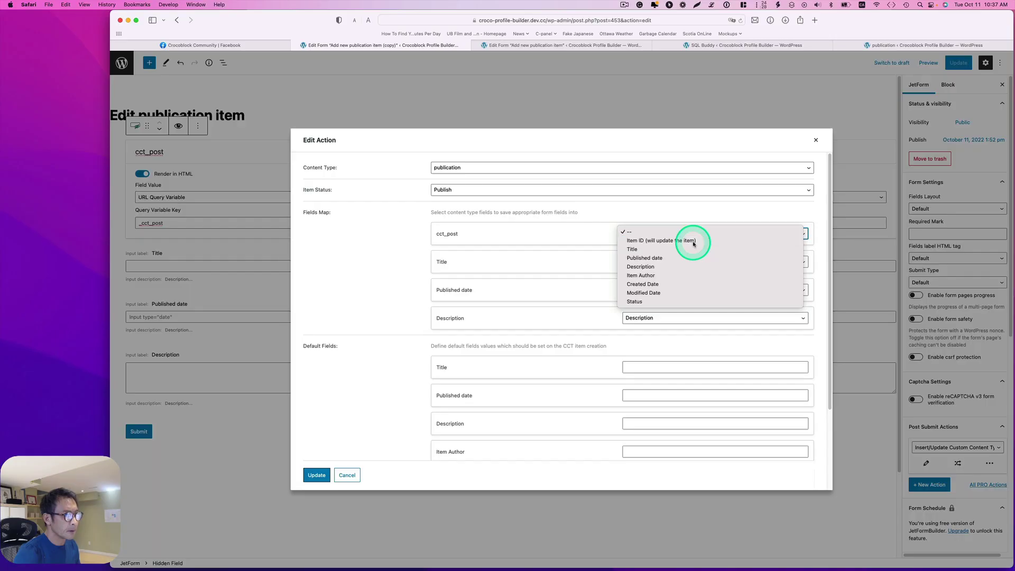
{"action": "left_click", "coordinate": [693, 242]}
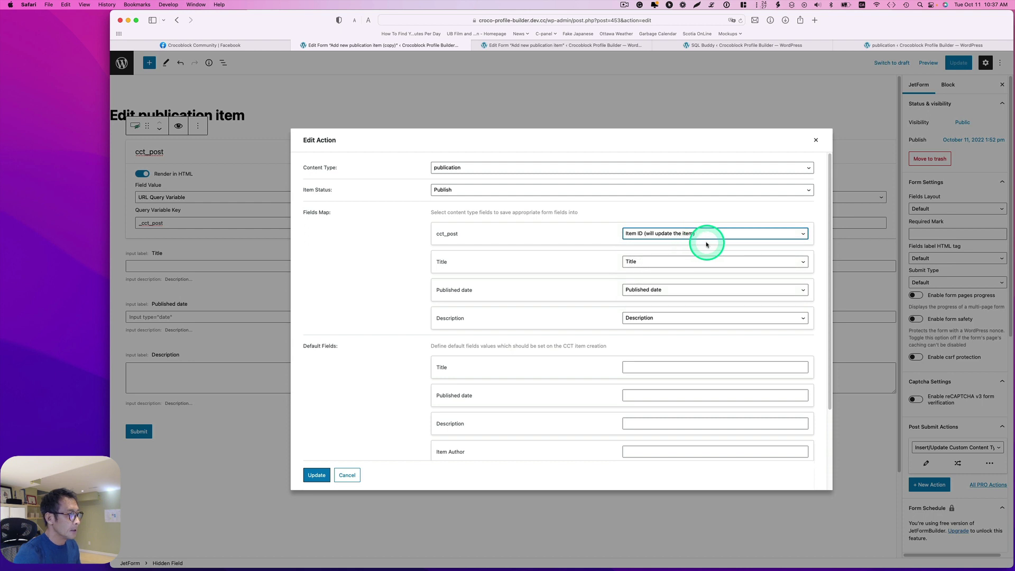
{"action": "scroll", "coordinate": [678, 321], "scroll_direction": "down", "scroll_amount": 2}
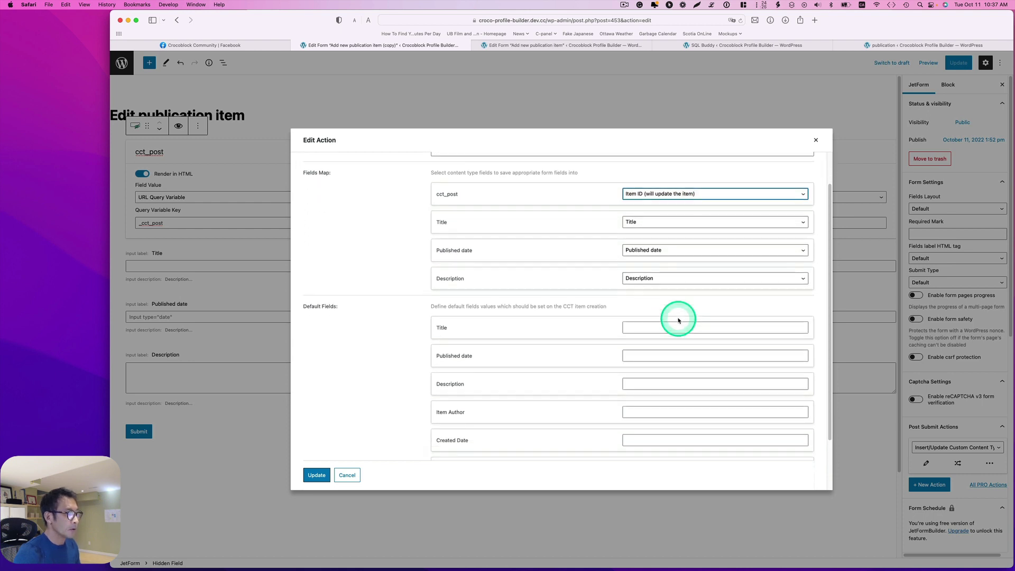
{"action": "left_click", "coordinate": [317, 475]}
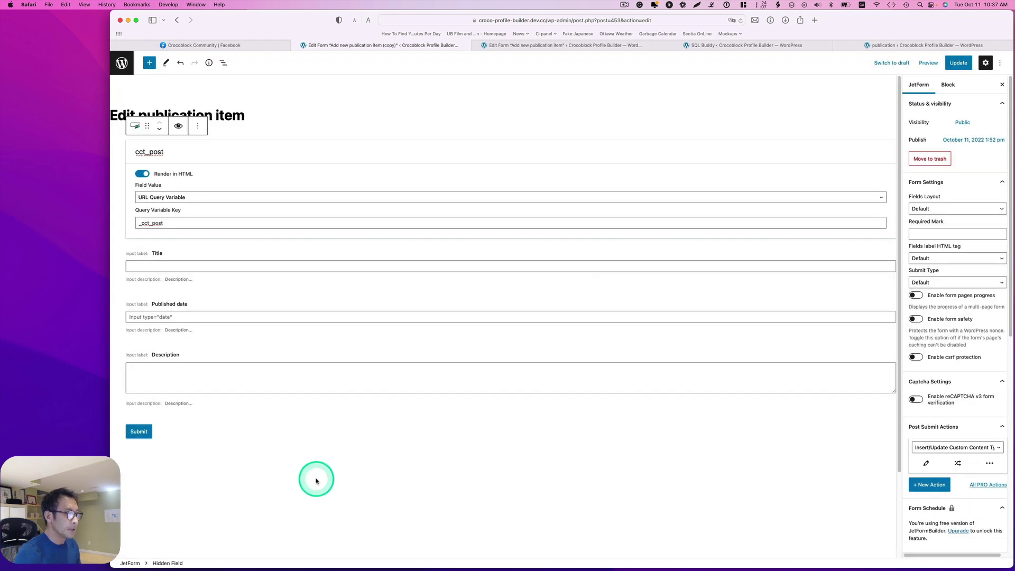
Step: Enable the global form preset for the edit form and set its source to Custom Content Type
{"action": "scroll", "coordinate": [941, 463], "scroll_direction": "down", "scroll_amount": 5}
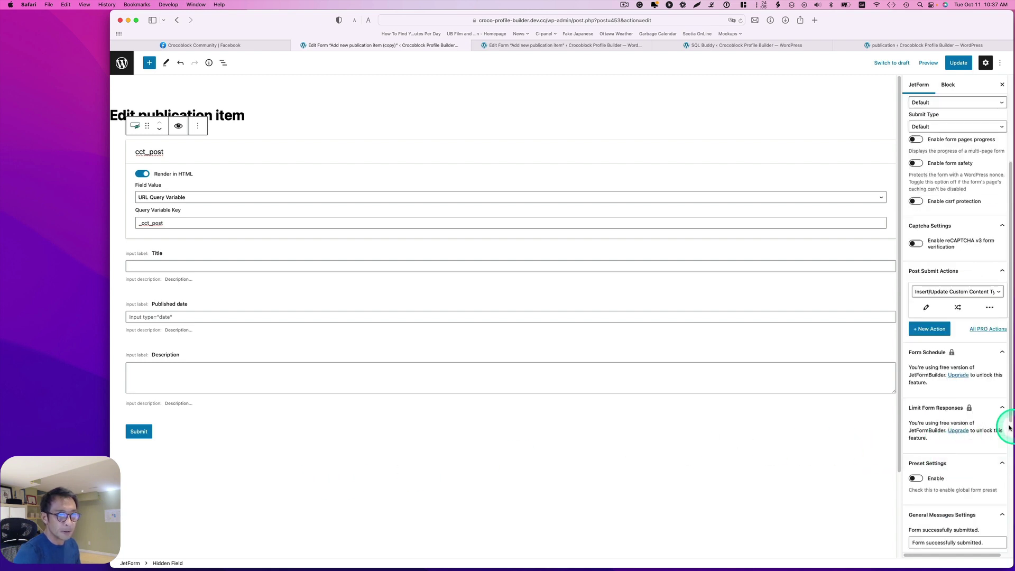
{"action": "left_click", "coordinate": [921, 479]}
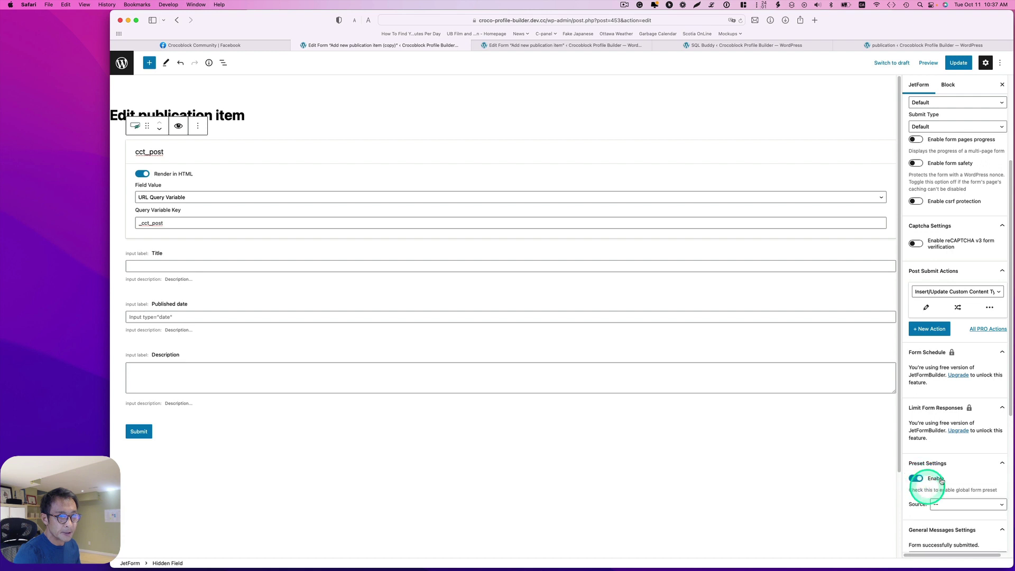
{"action": "left_click", "coordinate": [916, 478]}
{"action": "scroll", "coordinate": [952, 455], "scroll_direction": "down", "scroll_amount": 2}
{"action": "left_click", "coordinate": [970, 449]}
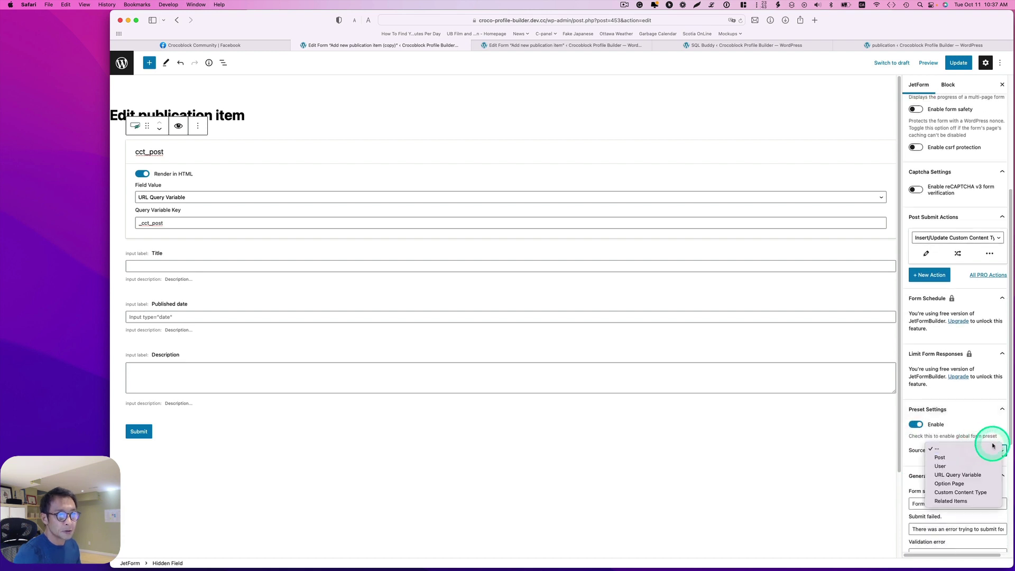
{"action": "left_click", "coordinate": [983, 491]}
{"action": "scroll", "coordinate": [982, 467], "scroll_direction": "down", "scroll_amount": 1}
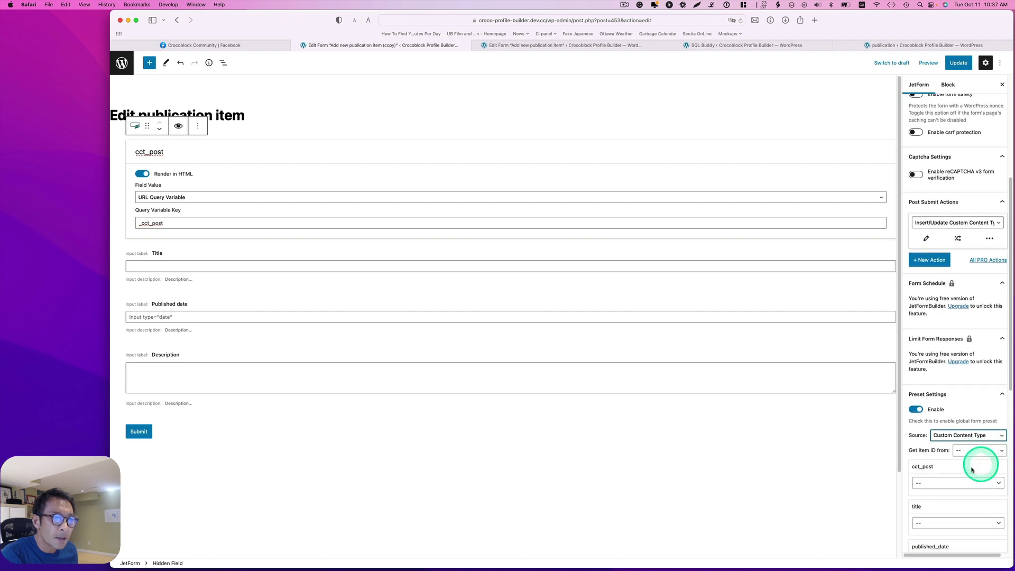
Step: Set the form preset to get the item ID from a URL Query Variable named _cct_post
{"action": "left_click", "coordinate": [975, 452]}
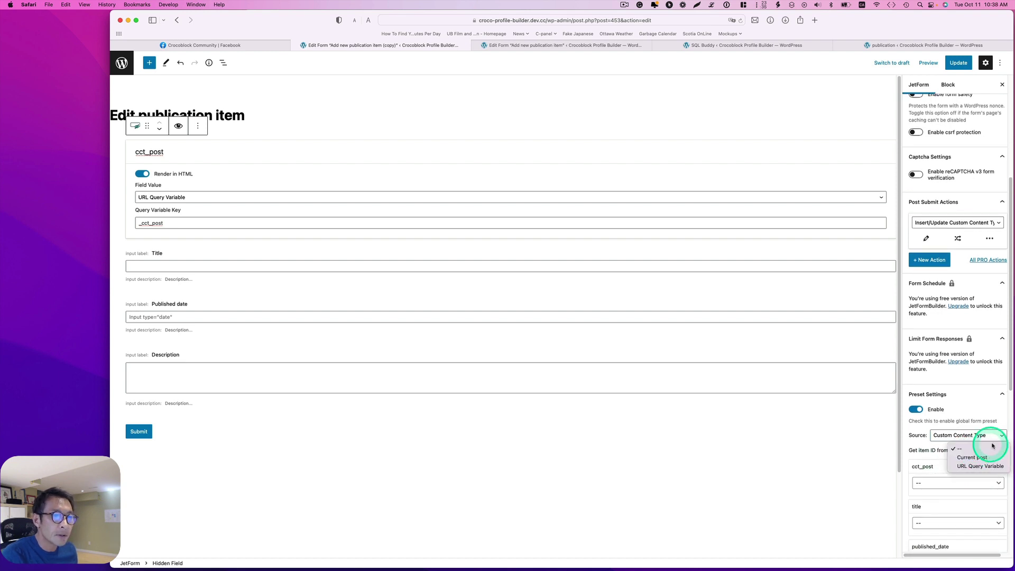
{"action": "left_click", "coordinate": [991, 467]}
{"action": "scroll", "coordinate": [986, 469], "scroll_direction": "down", "scroll_amount": 1}
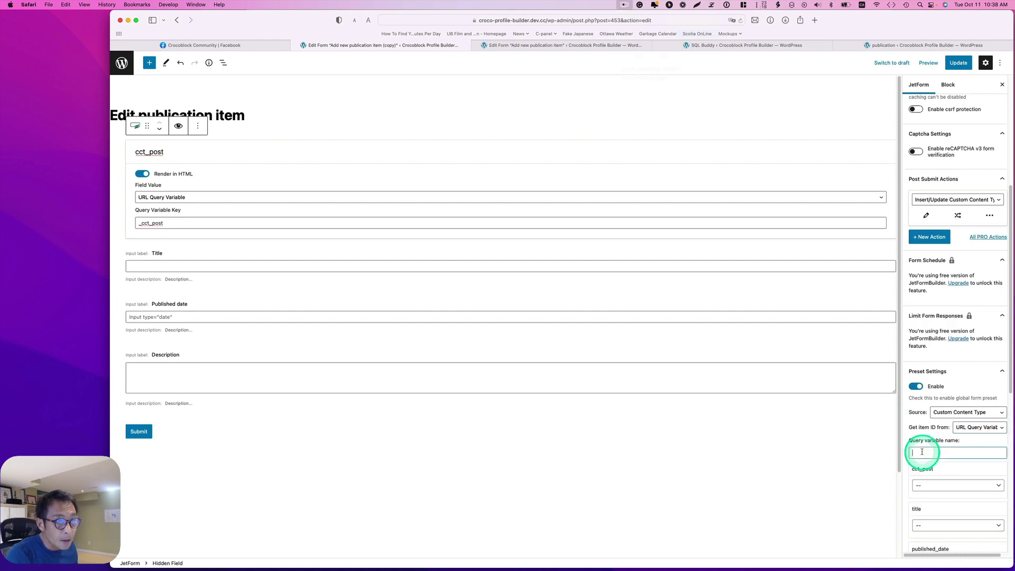
{"action": "left_click", "coordinate": [921, 452]}
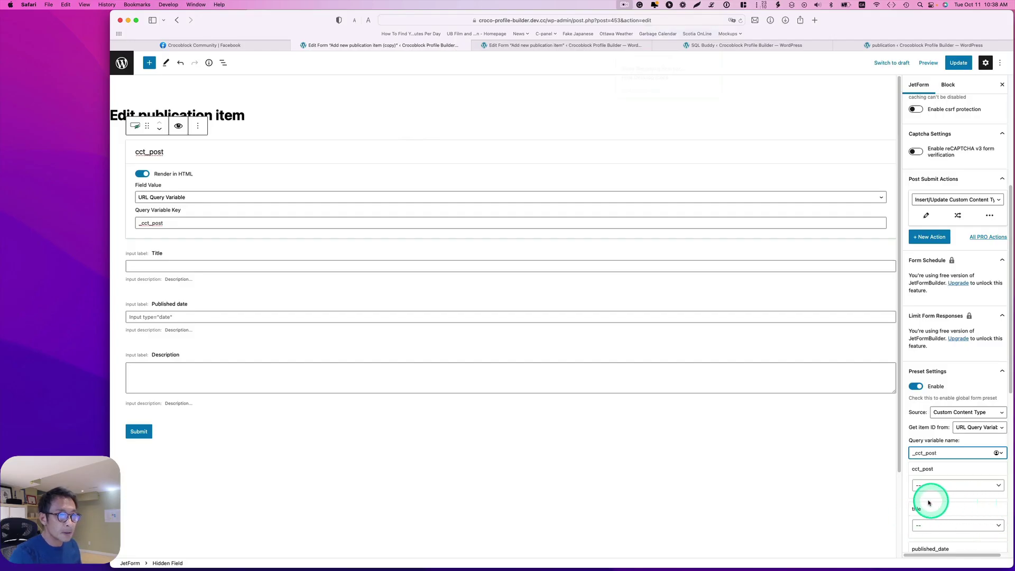
Step: Map the preset's cct_post field to Item ID and its title field to Title
{"action": "scroll", "coordinate": [925, 502], "scroll_direction": "down", "scroll_amount": 4}
{"action": "left_click", "coordinate": [948, 365]}
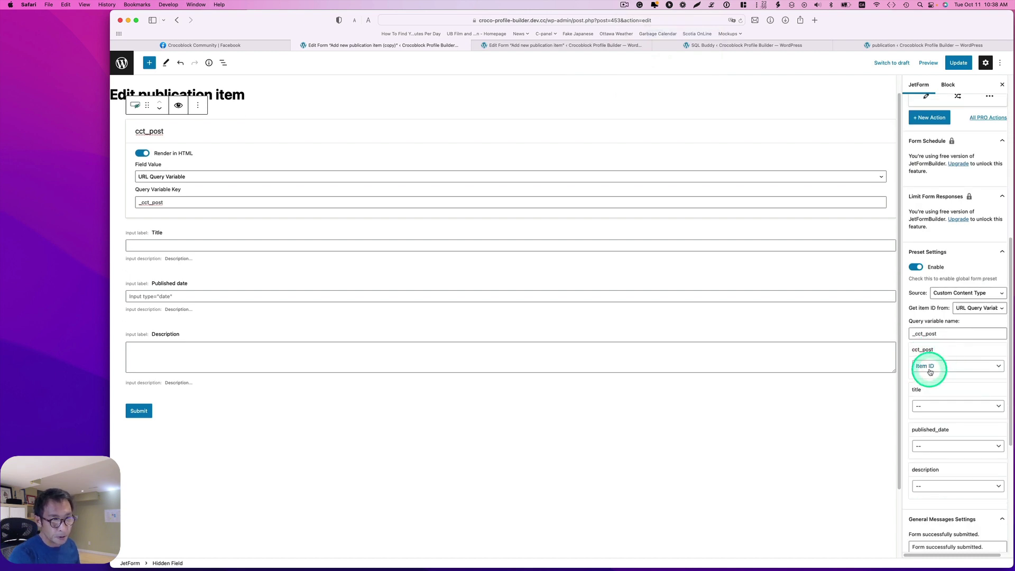
{"action": "left_click", "coordinate": [930, 367]}
{"action": "left_click", "coordinate": [936, 366]}
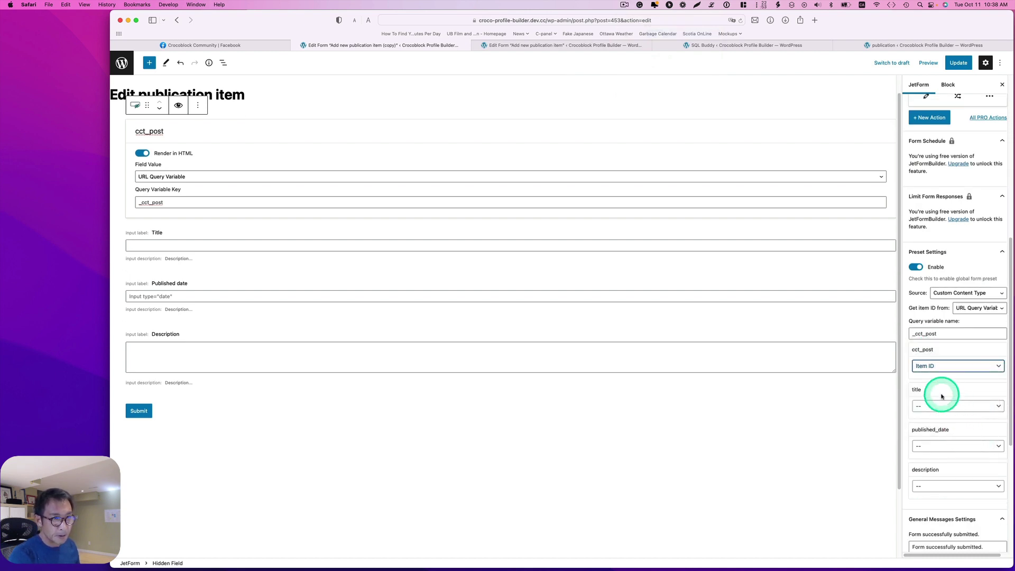
{"action": "left_click", "coordinate": [952, 406]}
{"action": "left_click", "coordinate": [951, 432]}
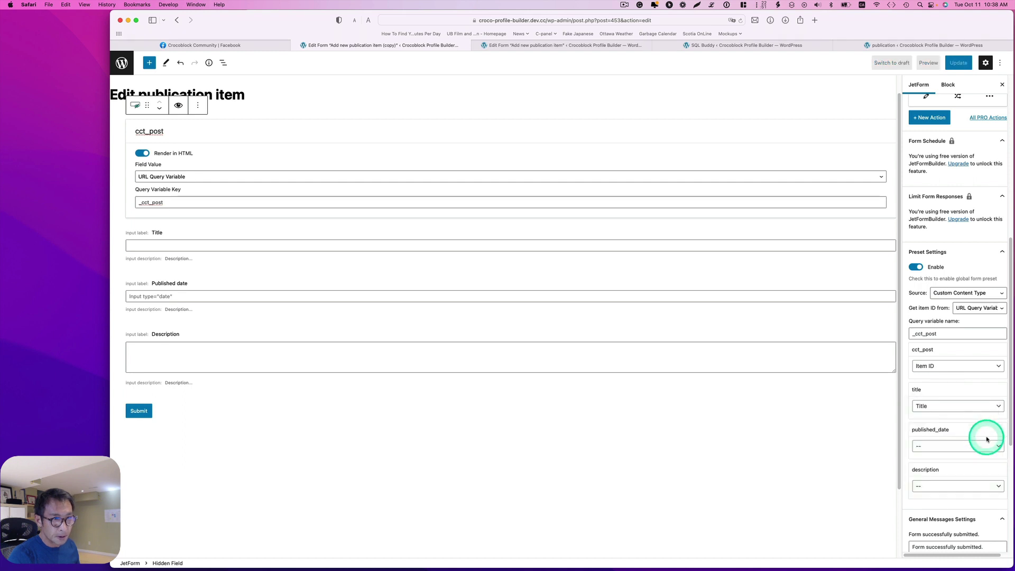
Step: Map the preset's published_date field to Published date and description to Description, and update the form
{"action": "scroll", "coordinate": [981, 435], "scroll_direction": "down", "scroll_amount": 1}
{"action": "left_click", "coordinate": [981, 443]}
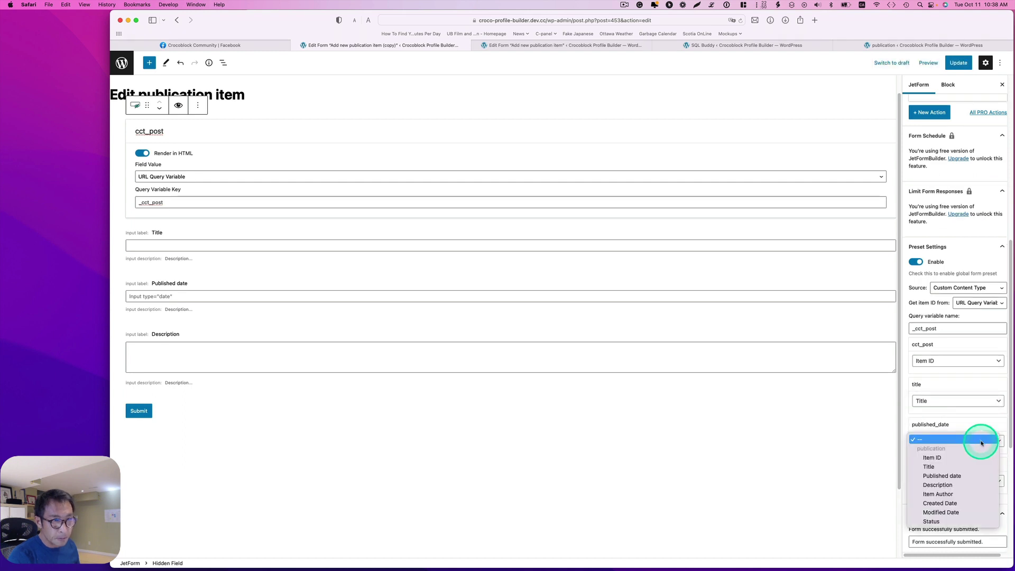
{"action": "left_click", "coordinate": [982, 476]}
{"action": "scroll", "coordinate": [975, 475], "scroll_direction": "down", "scroll_amount": 1}
{"action": "left_click", "coordinate": [971, 470]}
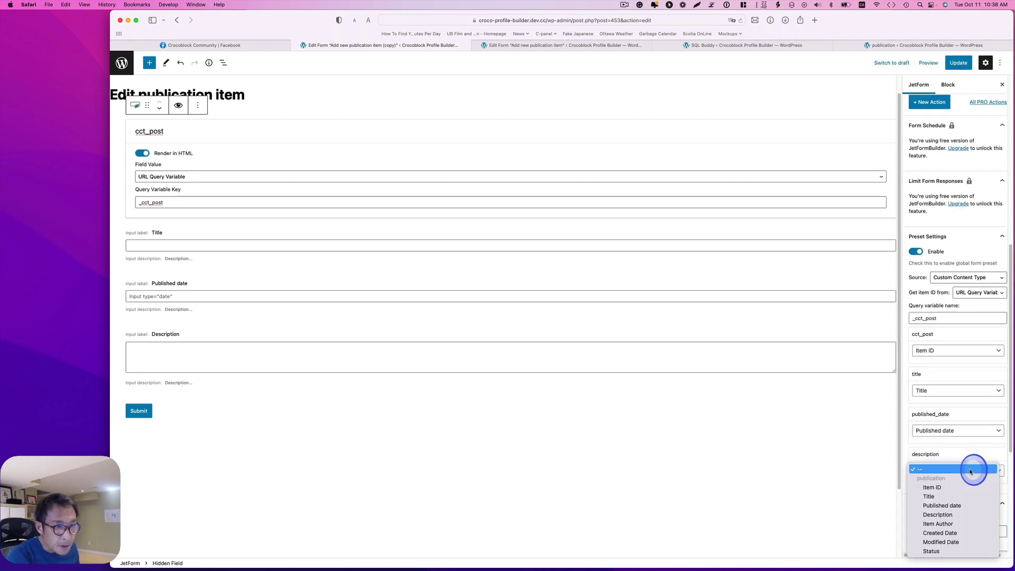
{"action": "left_click", "coordinate": [989, 513]}
{"action": "scroll", "coordinate": [970, 424], "scroll_direction": "down", "scroll_amount": 8}
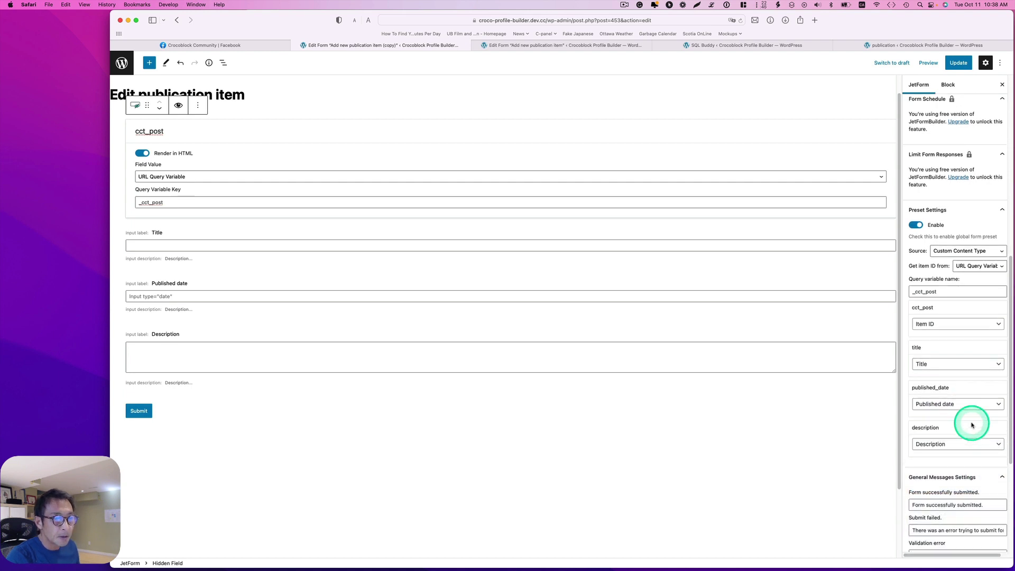
{"action": "scroll", "coordinate": [970, 423], "scroll_direction": "up", "scroll_amount": 12}
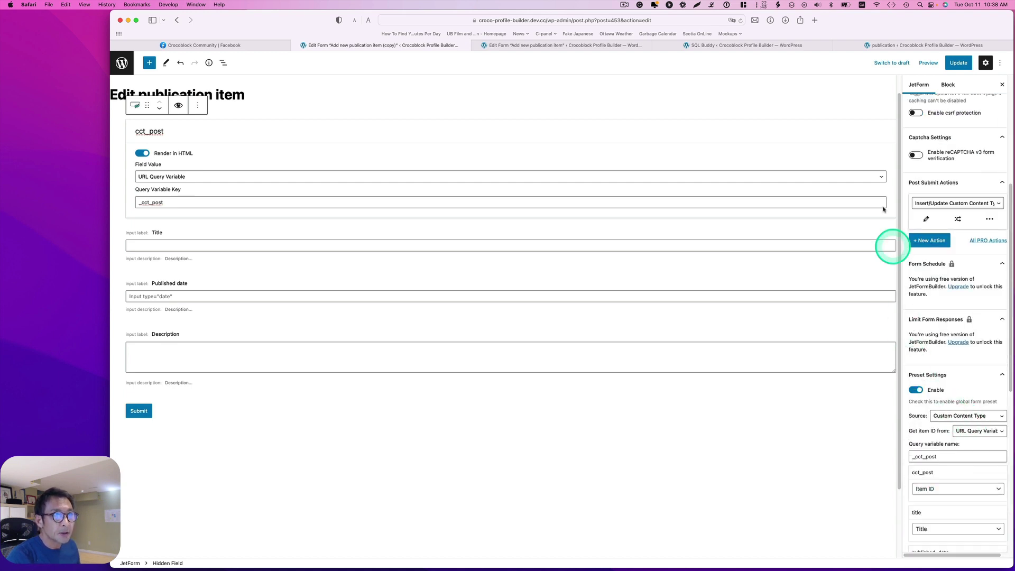
{"action": "left_click", "coordinate": [956, 71]}
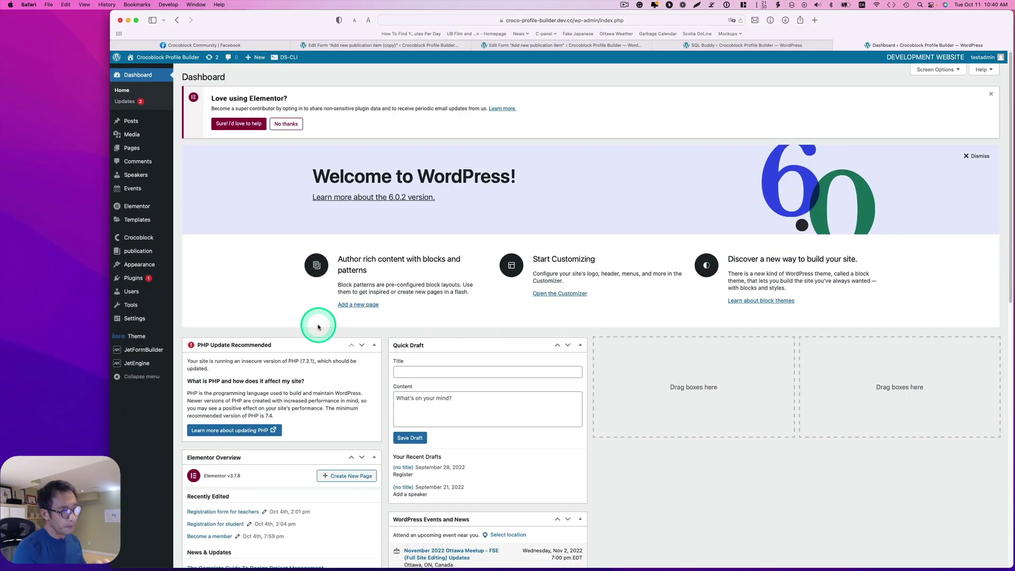
Step: Create a JetEngine listing item named "Publication listing" with Custom Content Type as source, publication as content type, and Elementor view
{"action": "mouse_move", "coordinate": [147, 363]}
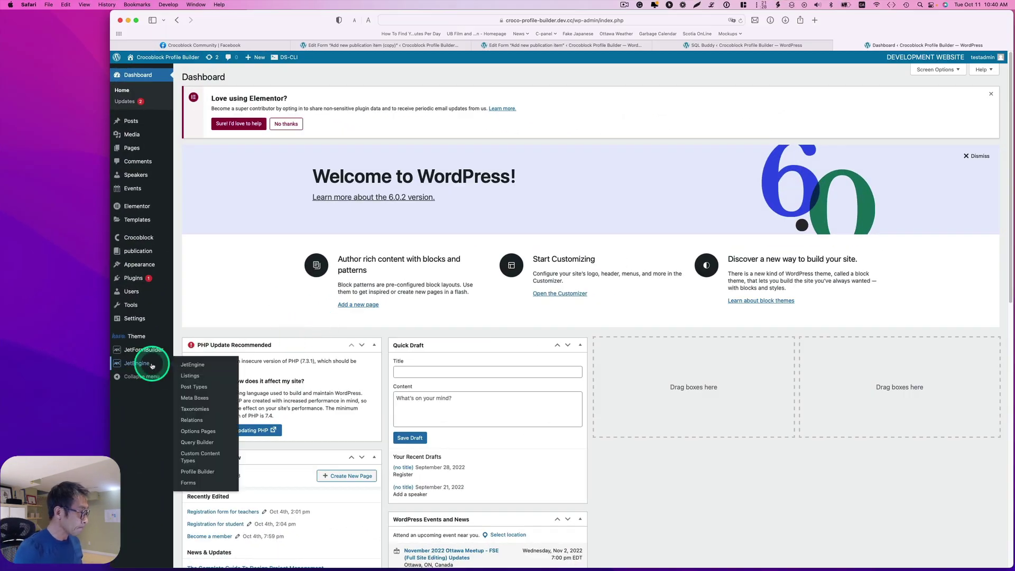
{"action": "left_click", "coordinate": [203, 375]}
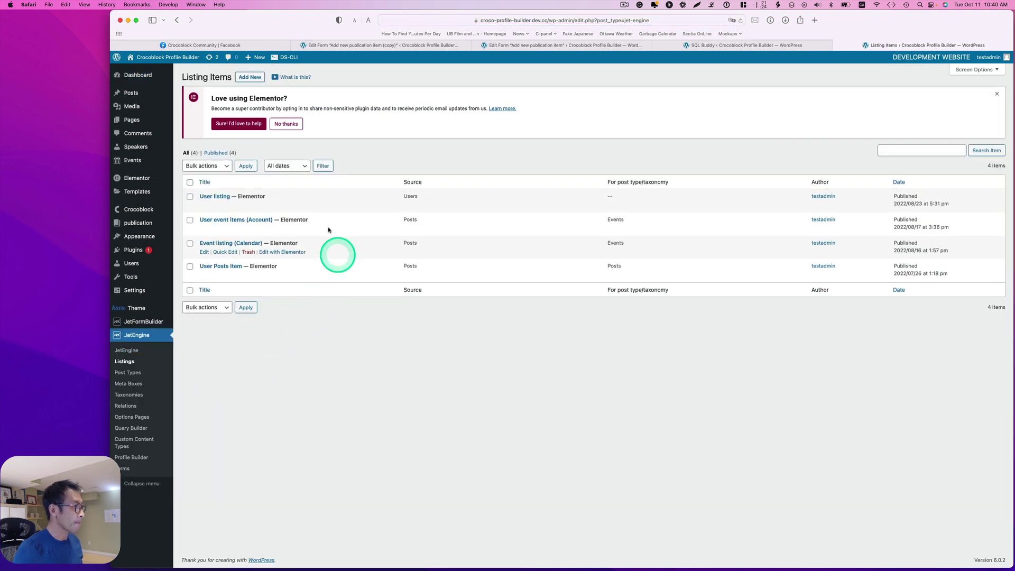
{"action": "left_click", "coordinate": [252, 79]}
{"action": "left_click", "coordinate": [472, 259]}
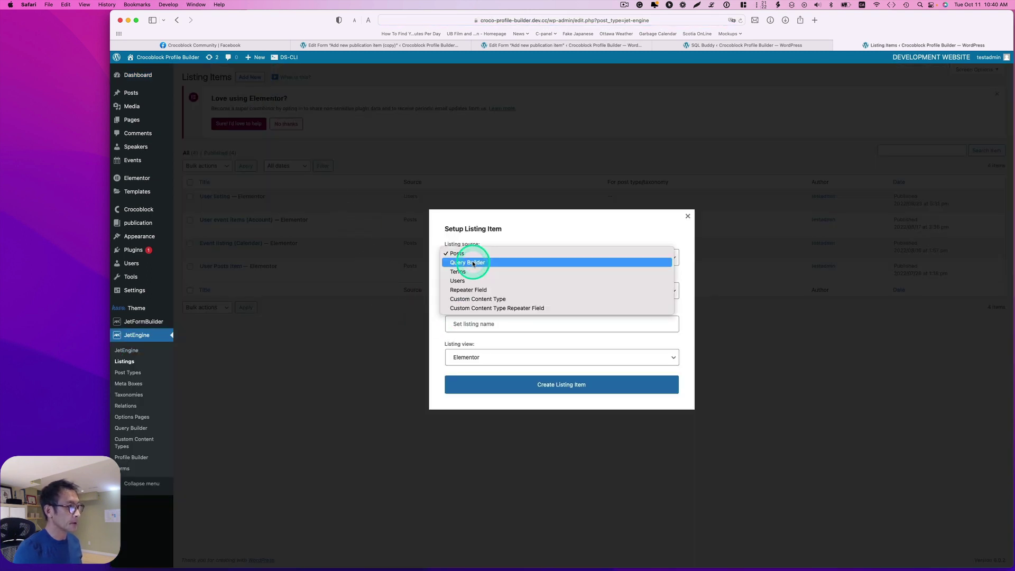
{"action": "left_click", "coordinate": [497, 299]}
{"action": "left_click", "coordinate": [495, 290]}
{"action": "left_click", "coordinate": [508, 294]}
{"action": "left_click", "coordinate": [519, 323]}
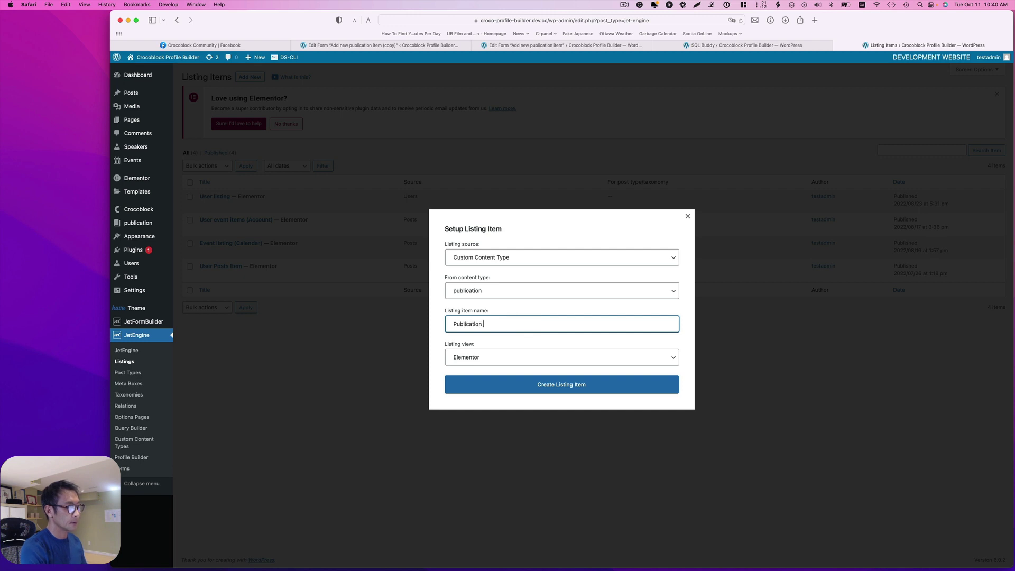
{"action": "left_click", "coordinate": [510, 386]}
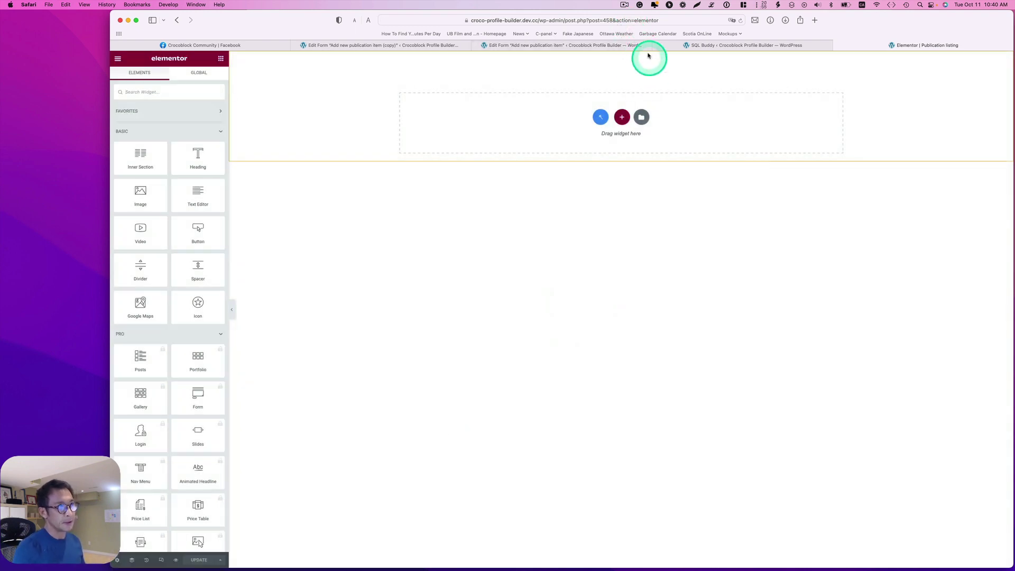
{"action": "left_click", "coordinate": [624, 5]}
{"action": "left_click", "coordinate": [646, 37]}
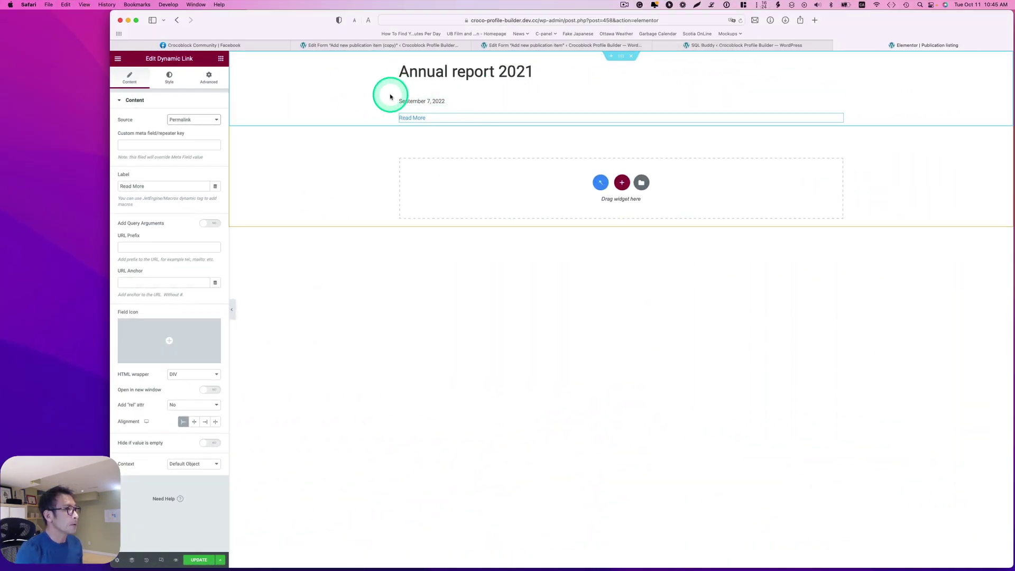
Step: Review the source and object field settings of the listing's title and published date dynamic fields
{"action": "left_click", "coordinate": [436, 74]}
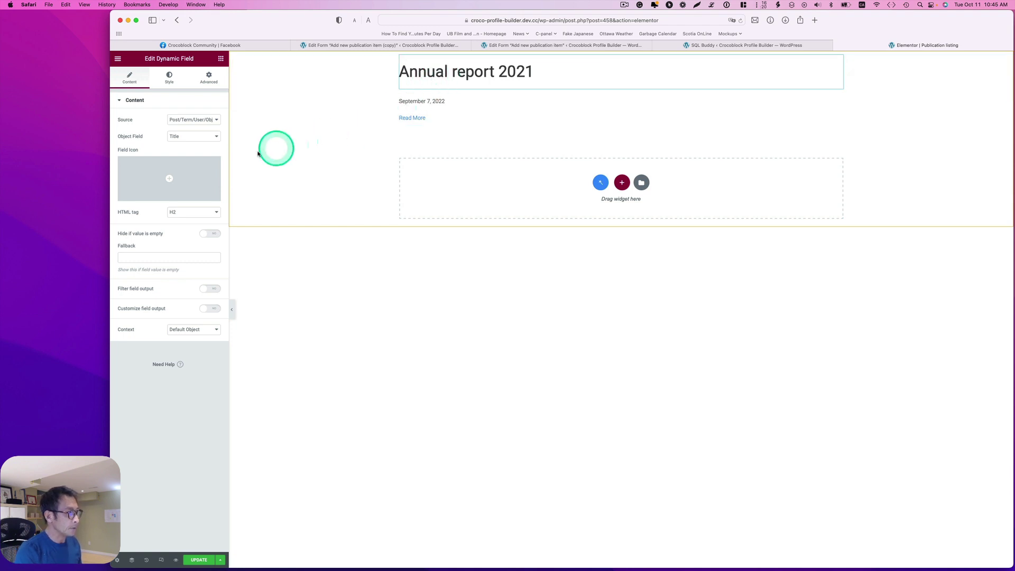
{"action": "left_click", "coordinate": [191, 120]}
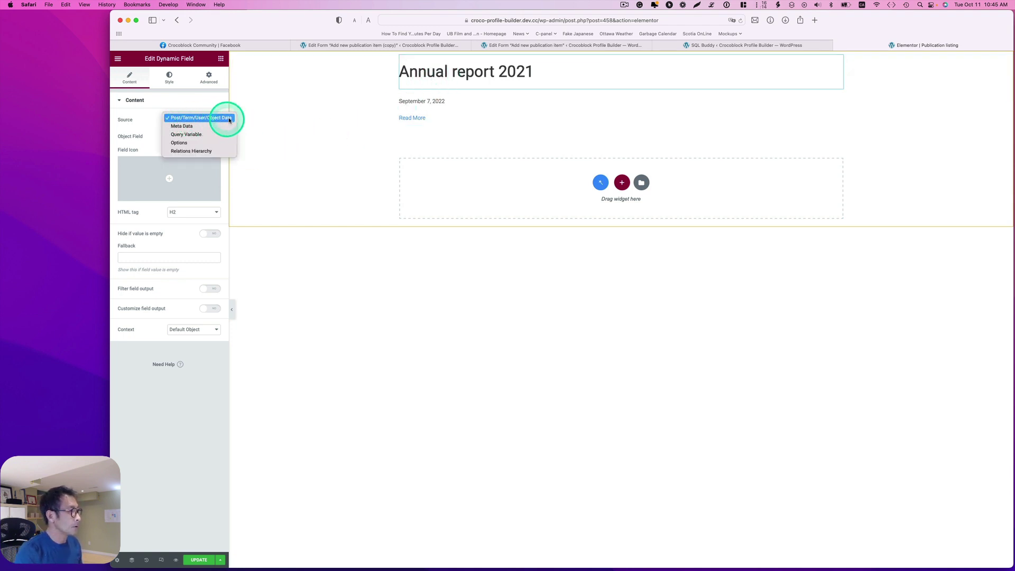
{"action": "left_click", "coordinate": [453, 73]}
{"action": "left_click", "coordinate": [192, 136]}
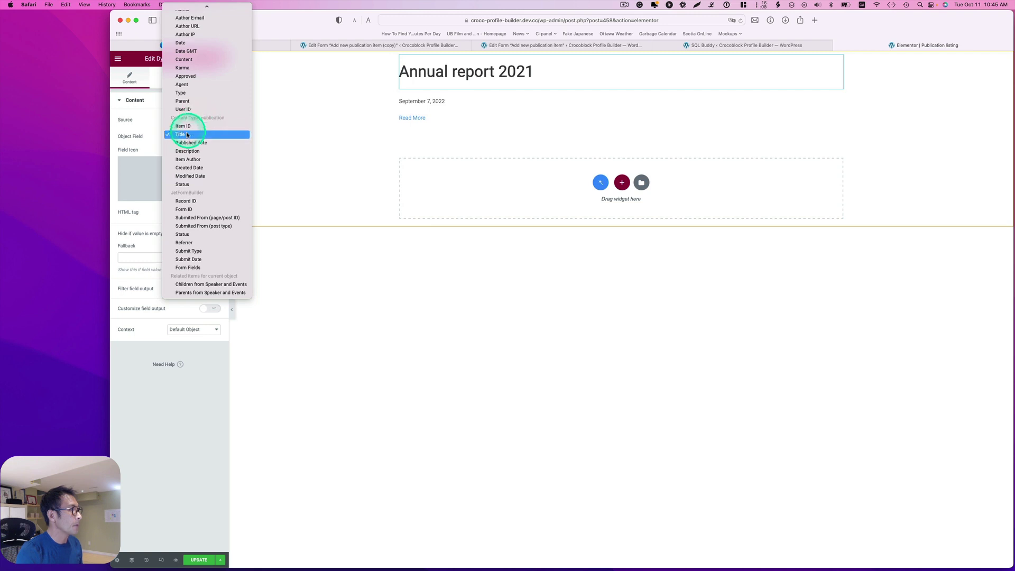
{"action": "left_click", "coordinate": [186, 134]}
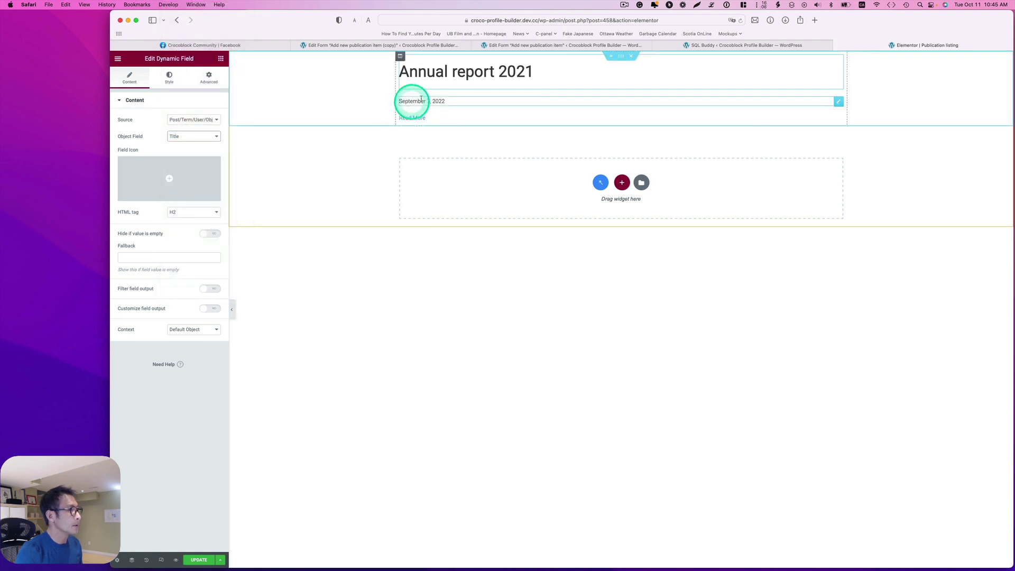
{"action": "left_click", "coordinate": [424, 100]}
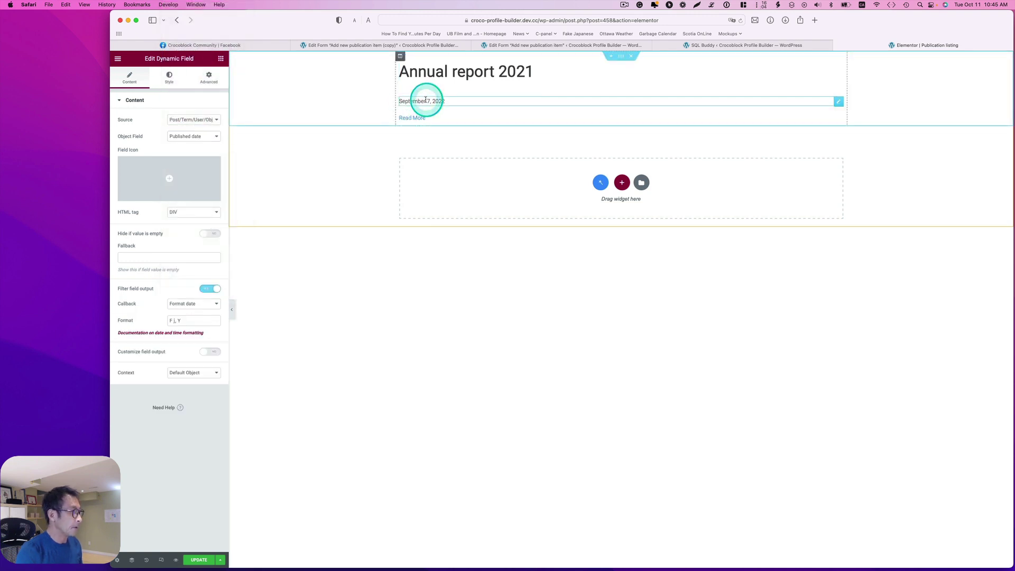
{"action": "left_click", "coordinate": [216, 137]}
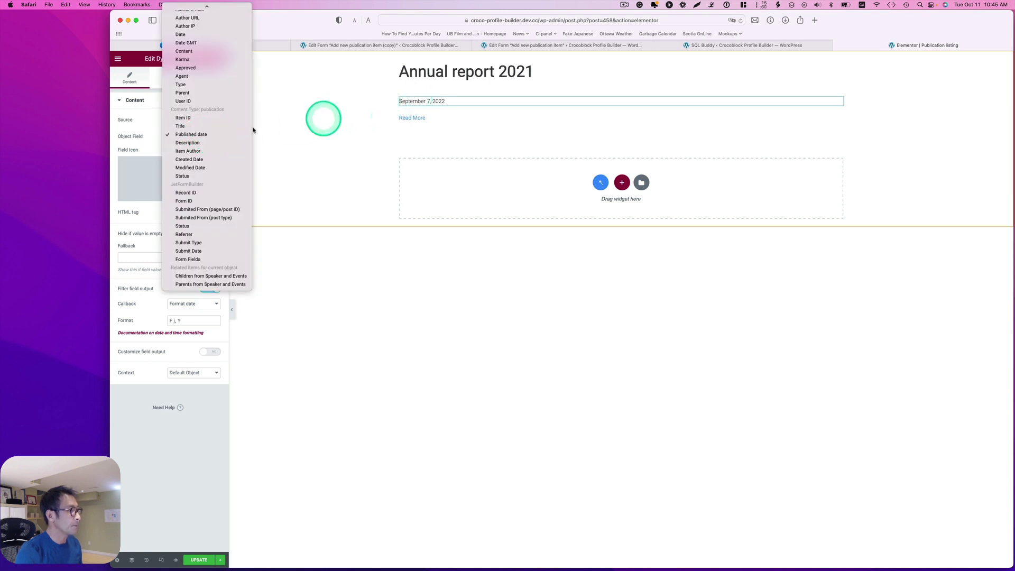
{"action": "left_click", "coordinate": [444, 104]}
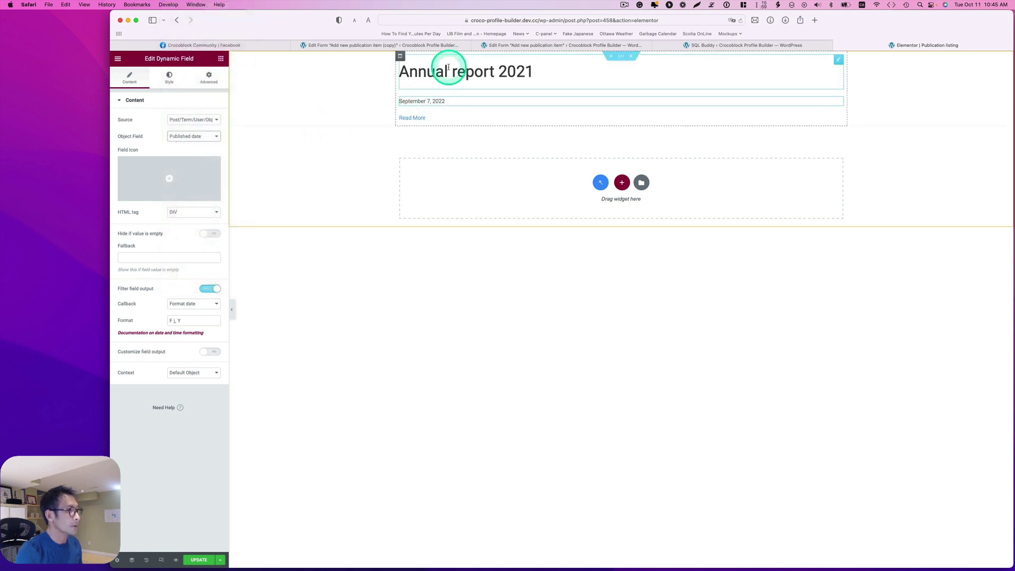
Step: Change the label of the listing's dynamic link to "Edit publication"
{"action": "left_click", "coordinate": [432, 120]}
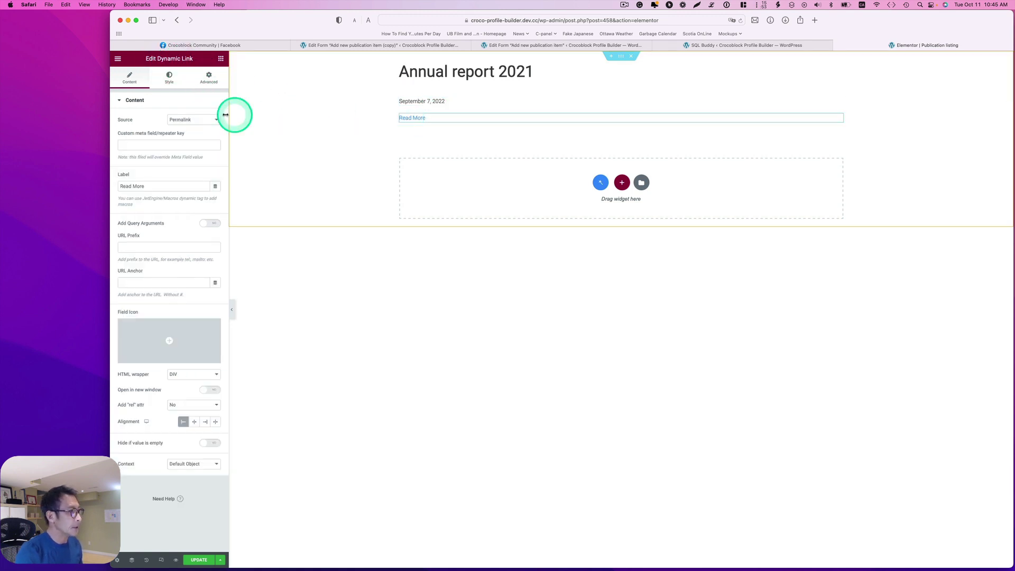
{"action": "triple_click", "coordinate": [160, 186]}
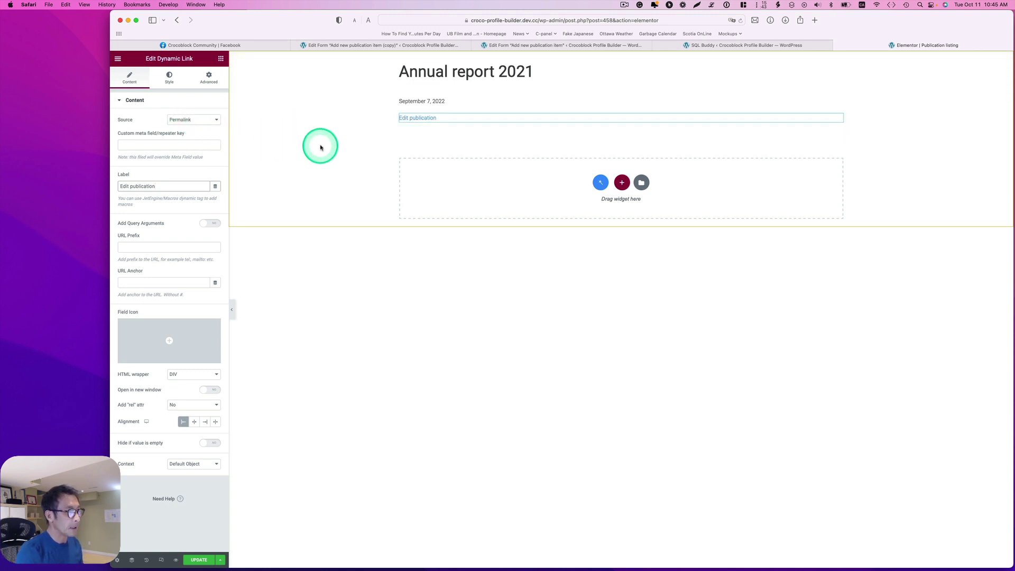
{"action": "left_click", "coordinate": [625, 7]}
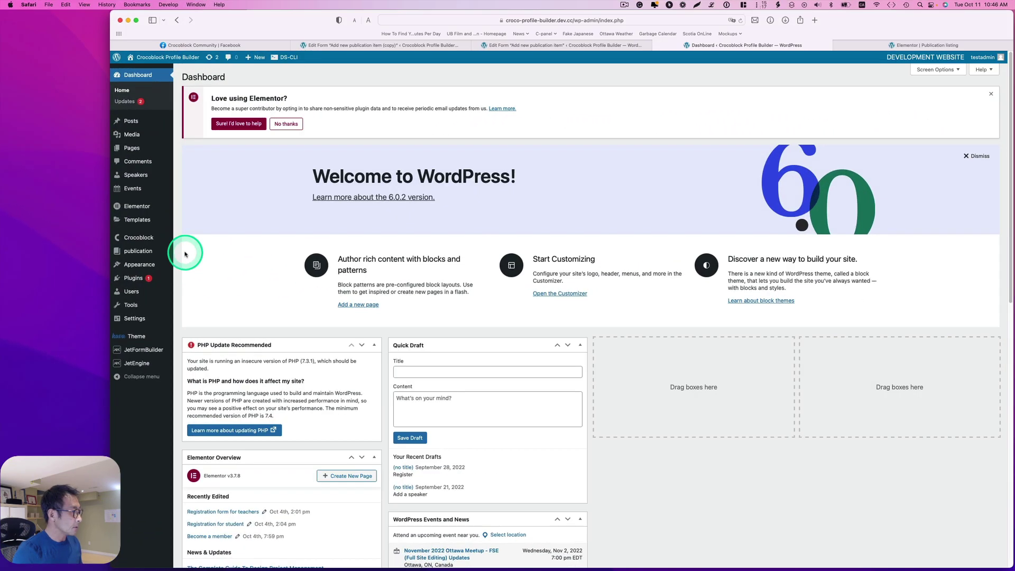
Step: Create a new Elementor template of type Page named "Edit publication"
{"action": "mouse_move", "coordinate": [141, 221]}
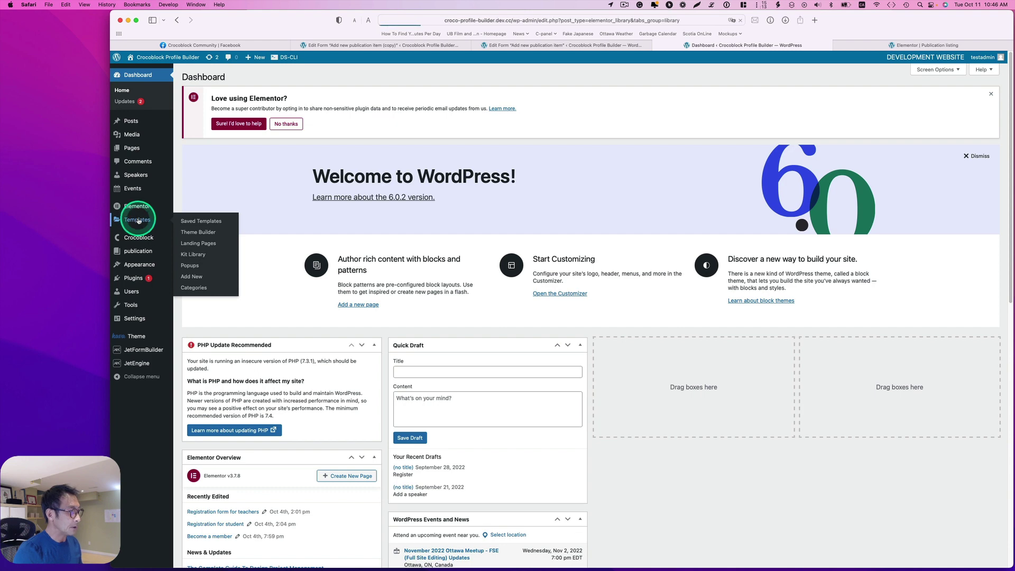
{"action": "left_click", "coordinate": [138, 220]}
{"action": "left_click", "coordinate": [286, 77]}
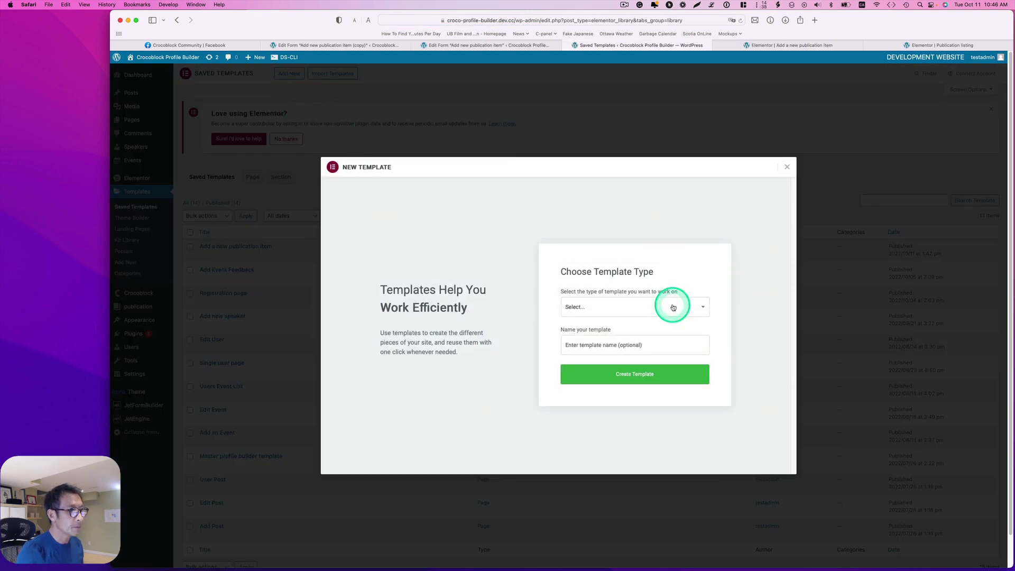
{"action": "left_click", "coordinate": [620, 308]}
{"action": "left_click", "coordinate": [640, 355]}
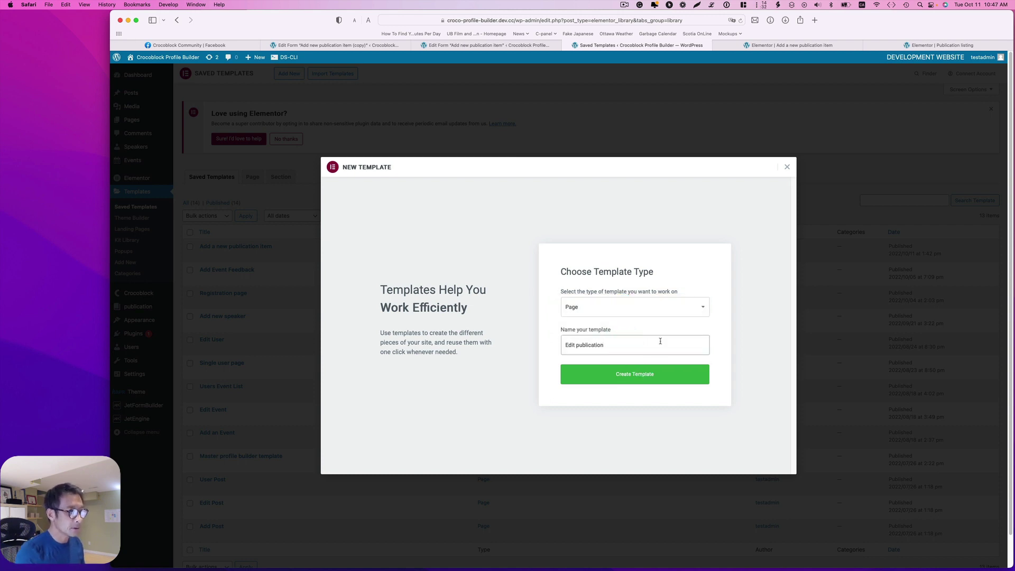
{"action": "left_click", "coordinate": [666, 374]}
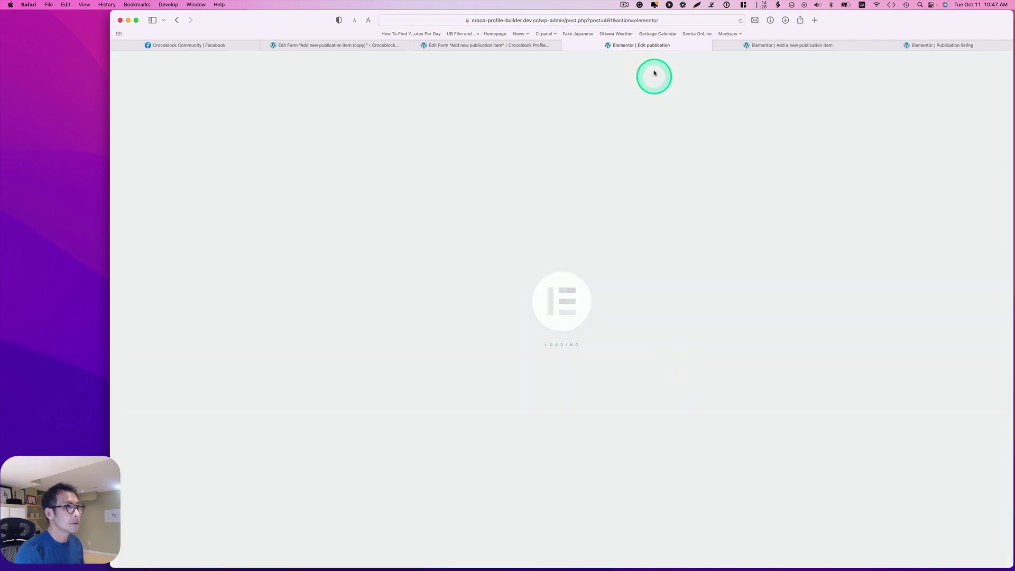
Step: Move the "Edit publication" template into its own window and arrange it side by side with the "Add a new publication item" template
{"action": "left_click_drag", "start_coordinate": [657, 43], "coordinate": [480, 131]}
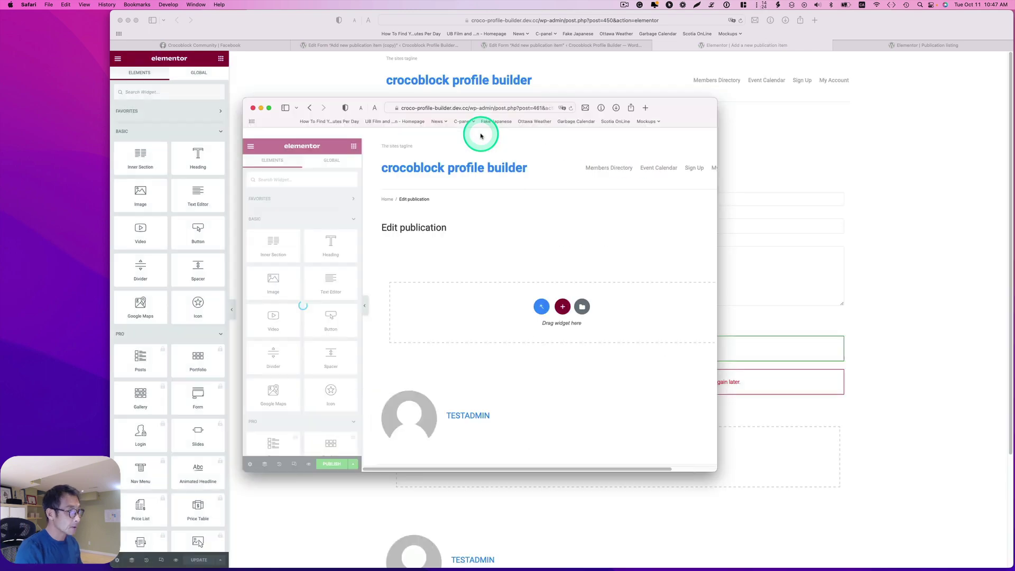
{"action": "key", "text": "ctrl+alt+Left"}
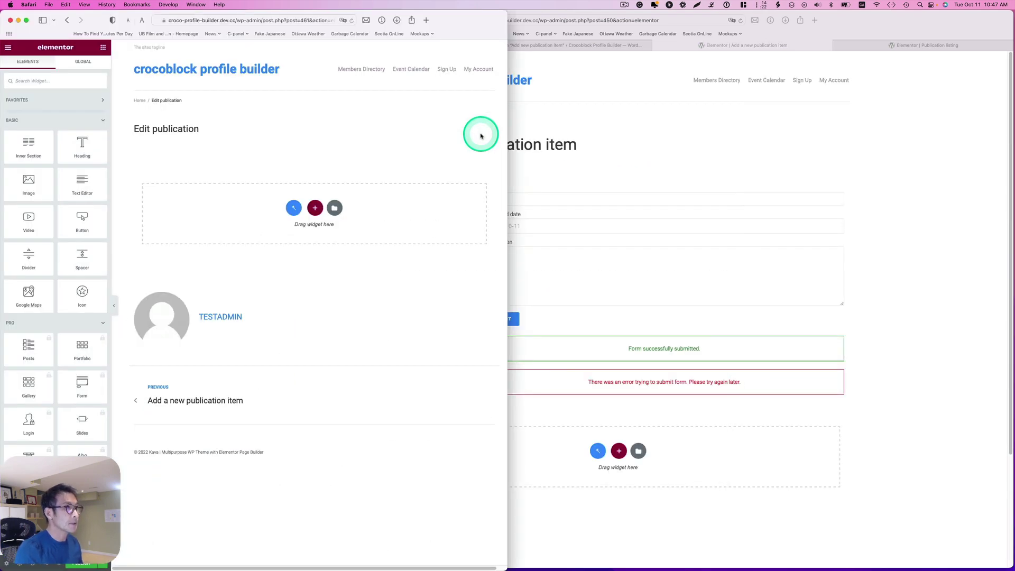
{"action": "left_click", "coordinate": [693, 134]}
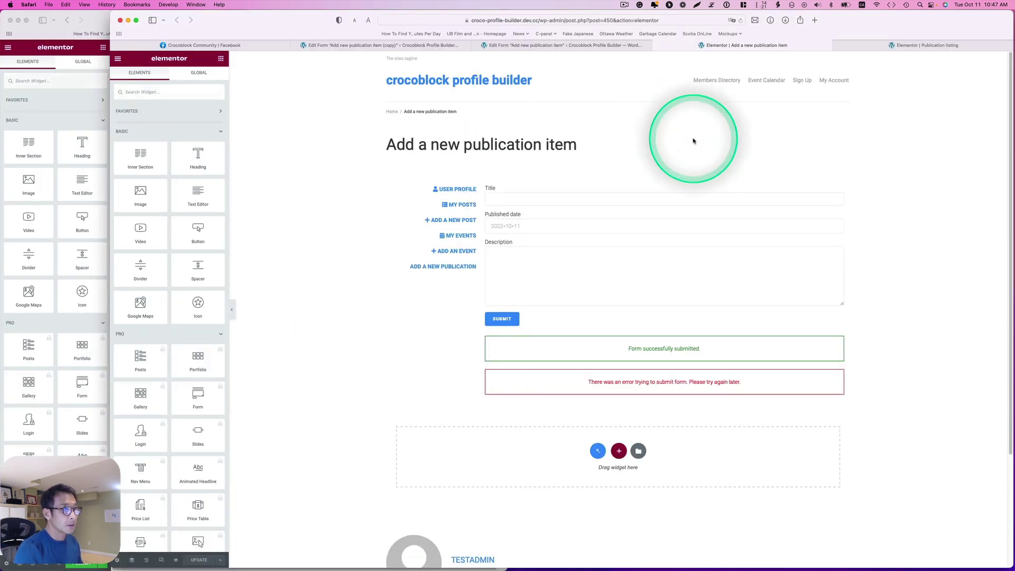
{"action": "key", "text": "ctrl+alt+Right"}
{"action": "mouse_move", "coordinate": [782, 182]}
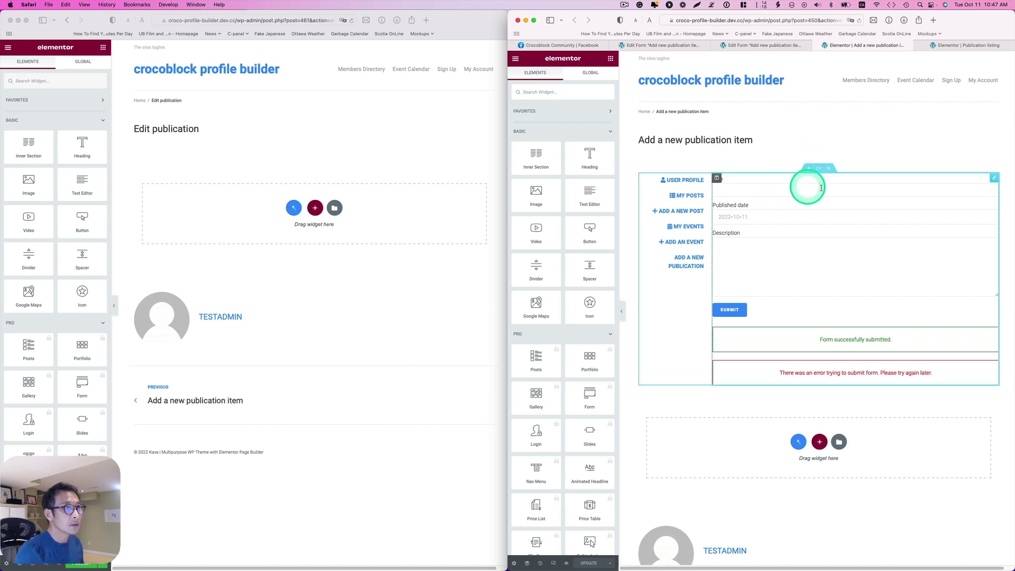
Step: Copy the profile menu and form section from the "Add a new publication item" template into "Edit publication" and remove the leftover empty section
{"action": "right_click", "coordinate": [821, 171]}
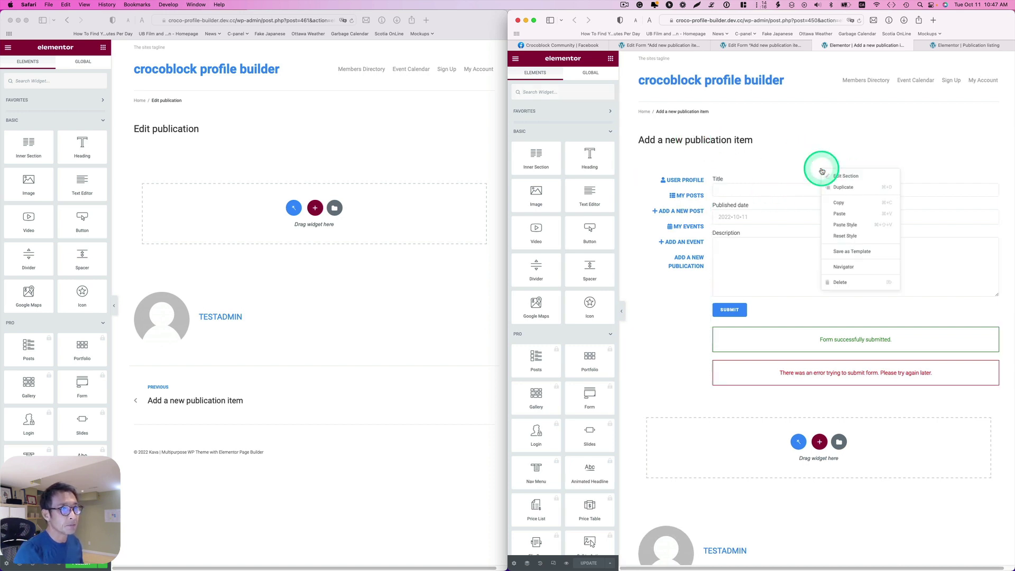
{"action": "left_click", "coordinate": [841, 202]}
{"action": "left_click", "coordinate": [315, 209]}
{"action": "left_click", "coordinate": [227, 222]}
{"action": "left_click", "coordinate": [314, 153]}
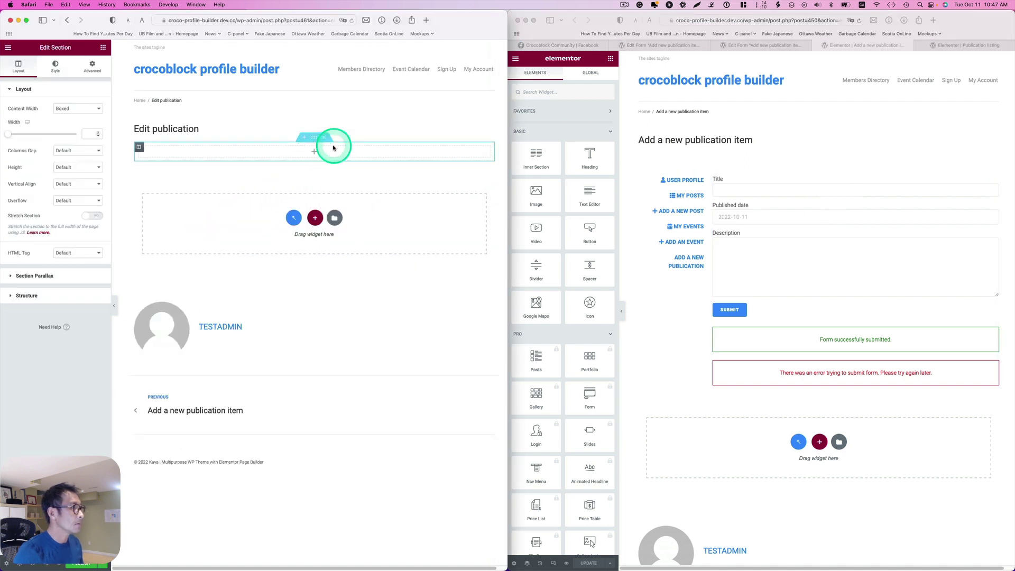
{"action": "right_click", "coordinate": [317, 141]}
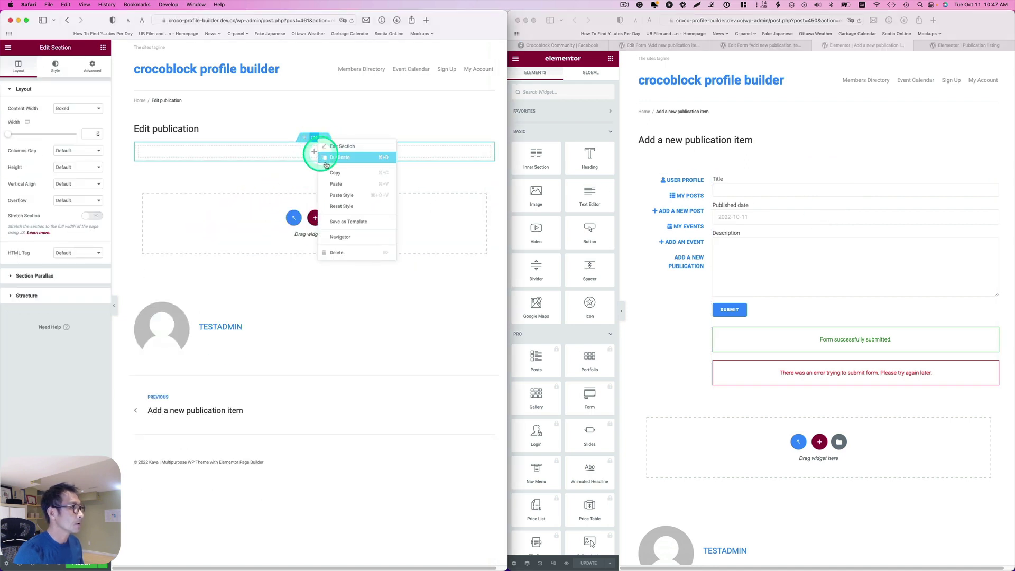
{"action": "left_click", "coordinate": [369, 182]}
{"action": "left_click", "coordinate": [321, 138]}
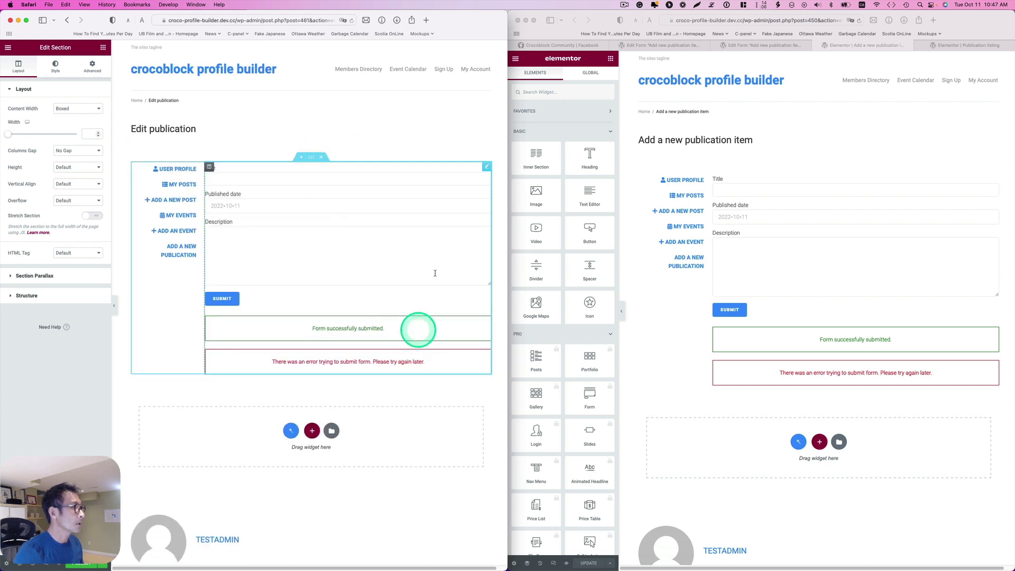
Step: Switch the form in the pasted JetForm widget to "Edit publication item"
{"action": "left_click", "coordinate": [486, 168]}
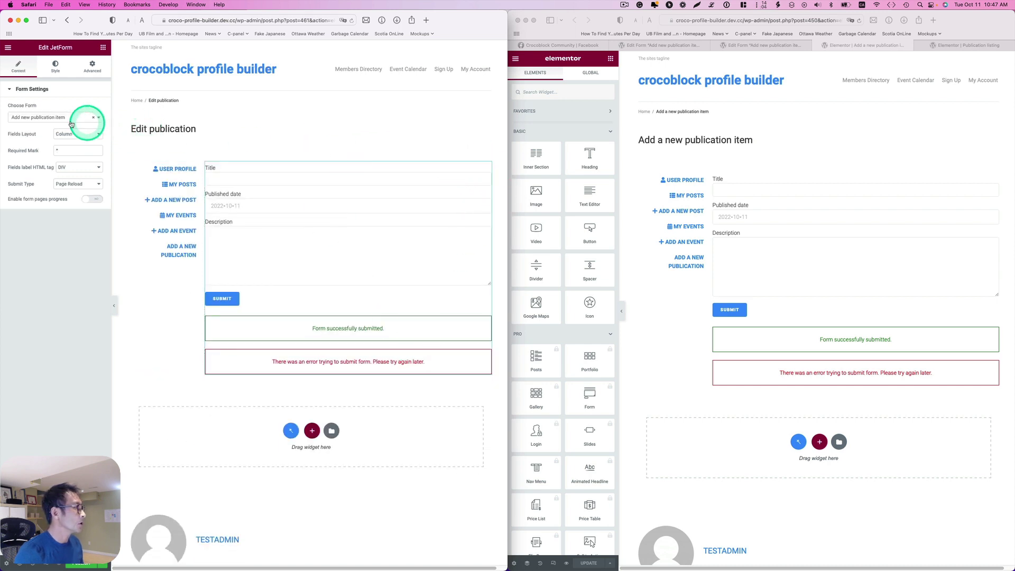
{"action": "left_click", "coordinate": [92, 119]}
{"action": "scroll", "coordinate": [81, 164], "scroll_direction": "down", "scroll_amount": 1}
{"action": "left_click", "coordinate": [62, 210]}
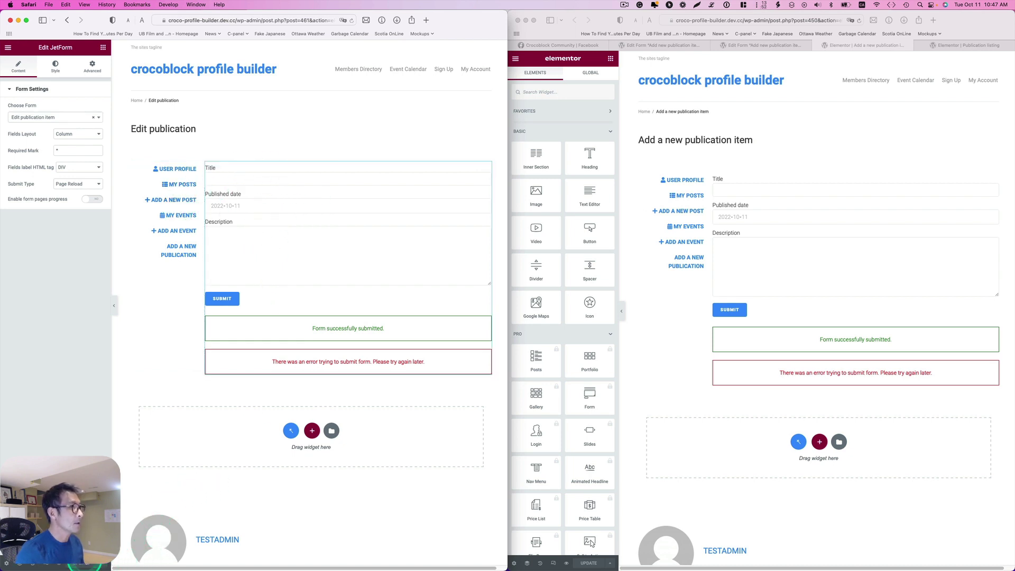
Step: Find and open the WordPress dashboard from the "Edit publication" template, and widen its browser window
{"action": "left_click", "coordinate": [329, 105]}
{"action": "key", "text": "super+e"}
{"action": "type", "text": "dashboard"}
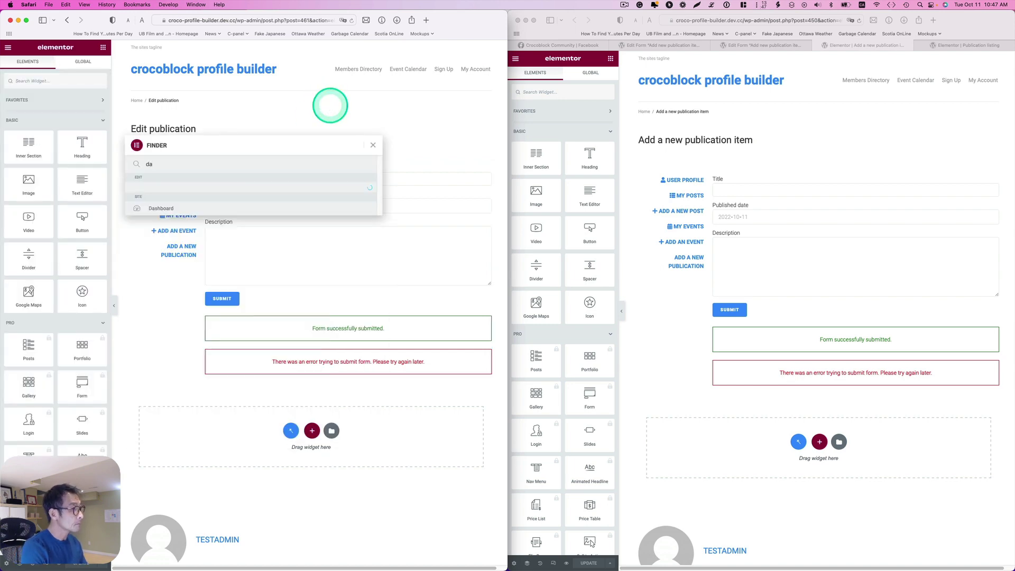
{"action": "left_click", "coordinate": [320, 153]}
{"action": "left_click", "coordinate": [163, 198]}
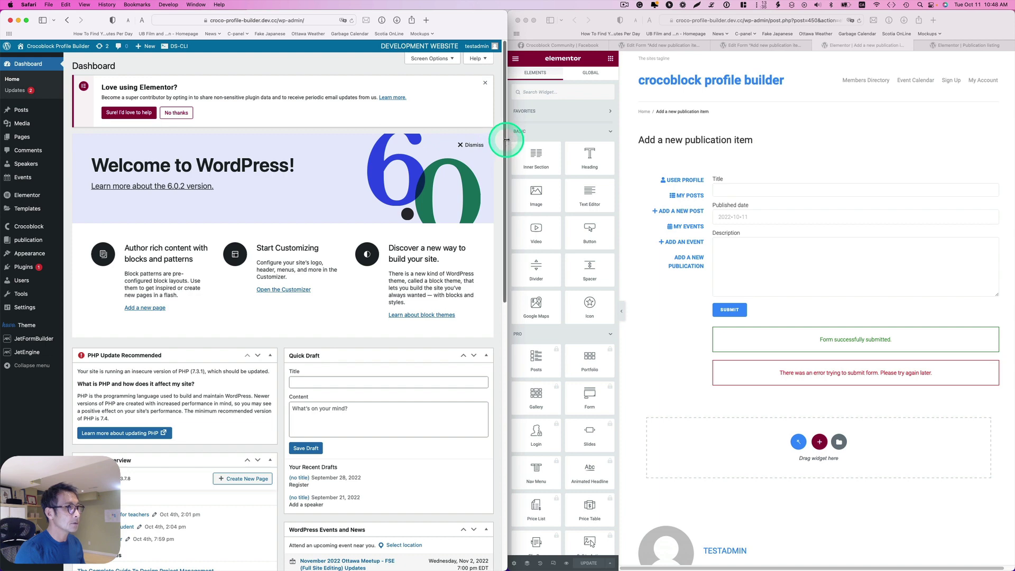
{"action": "left_click_drag", "start_coordinate": [510, 139], "coordinate": [992, 129]}
{"action": "left_click_drag", "start_coordinate": [114, 24], "coordinate": [159, 23]}
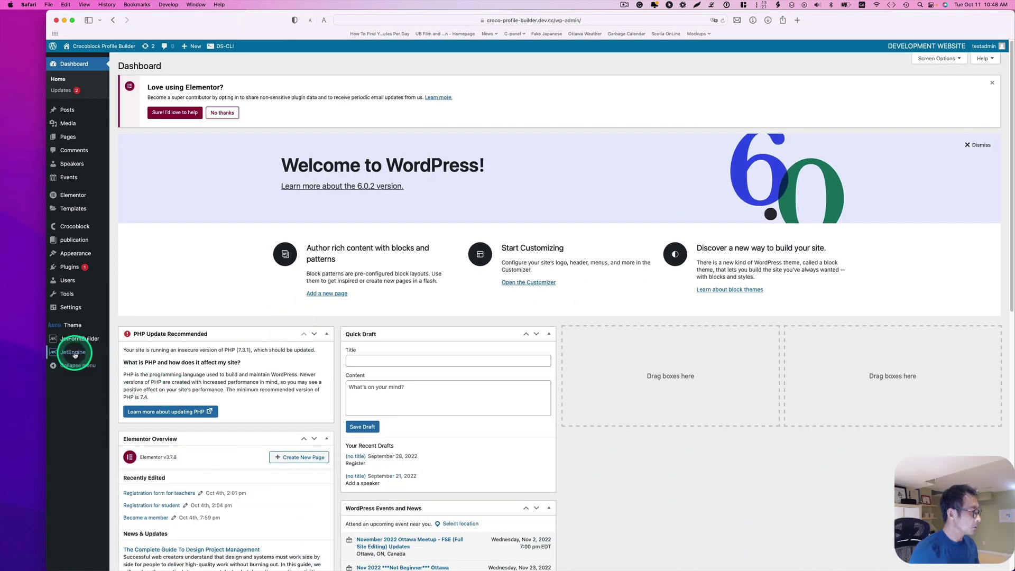
Step: Add a new account page subpage titled "Edit Publication" in the JetEngine Profile Builder
{"action": "mouse_move", "coordinate": [79, 351]}
{"action": "left_click", "coordinate": [150, 462]}
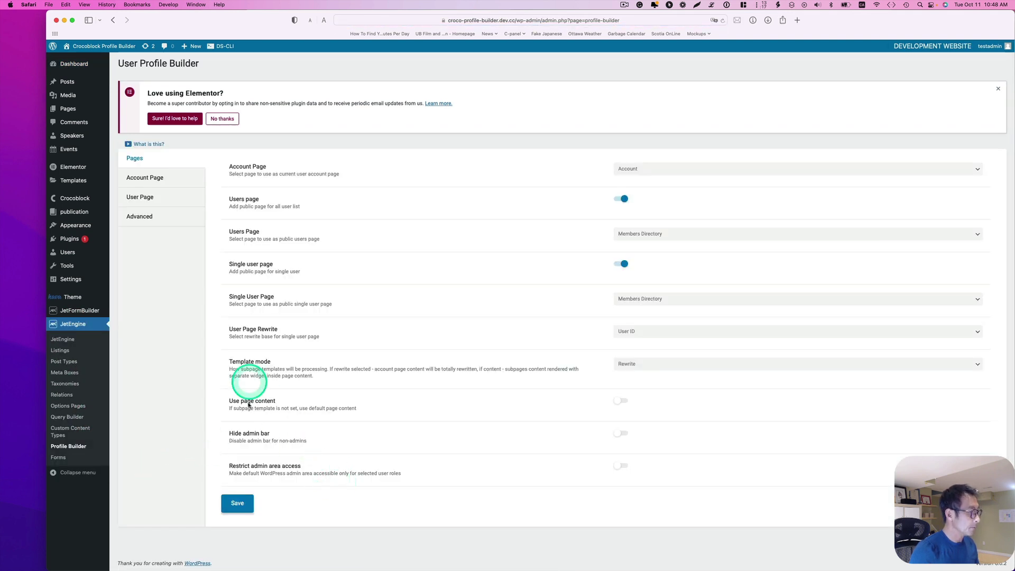
{"action": "left_click", "coordinate": [157, 179]}
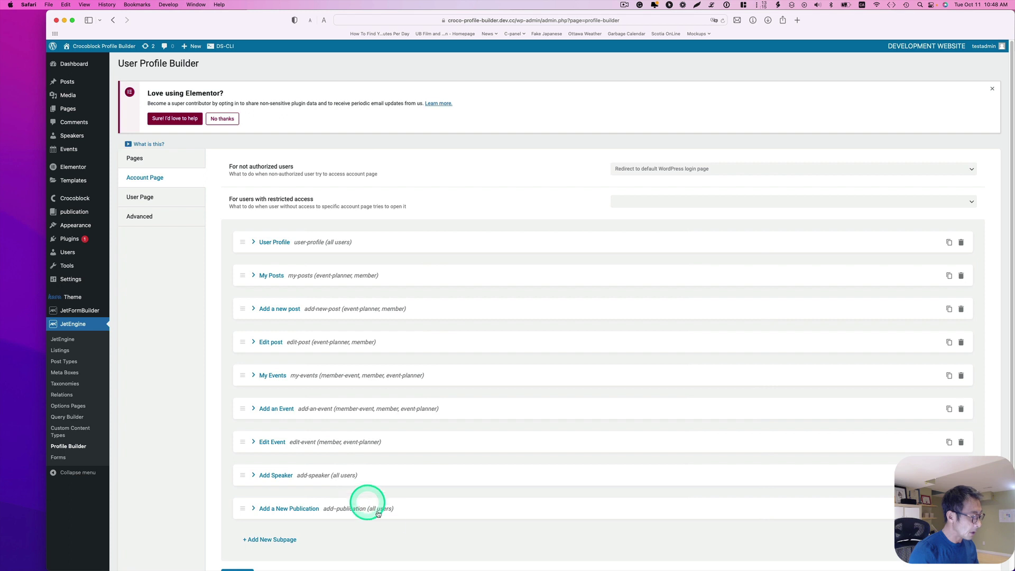
{"action": "left_click", "coordinate": [294, 544]}
{"action": "scroll", "coordinate": [373, 528], "scroll_direction": "down", "scroll_amount": 3}
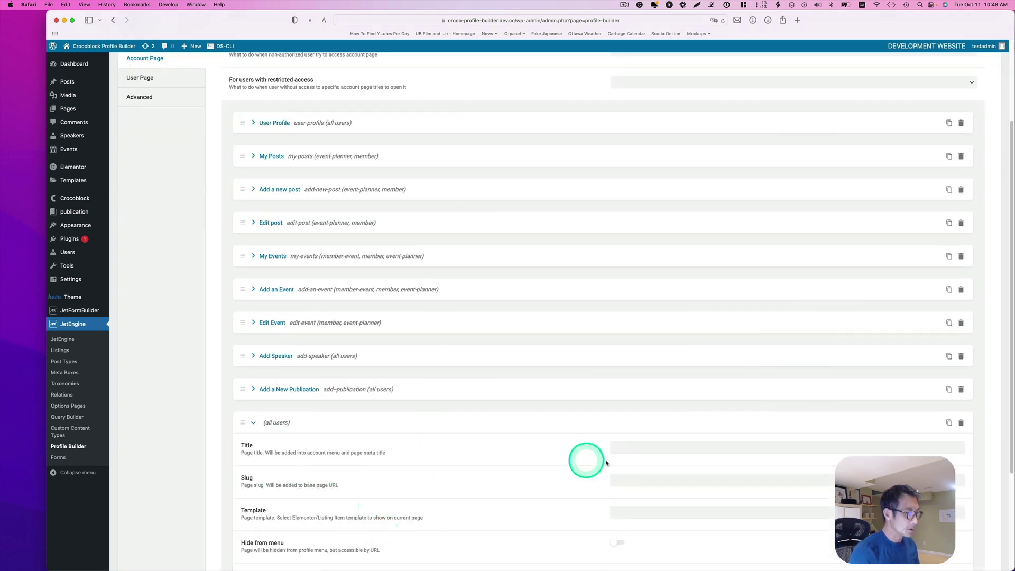
{"action": "left_click", "coordinate": [672, 448]}
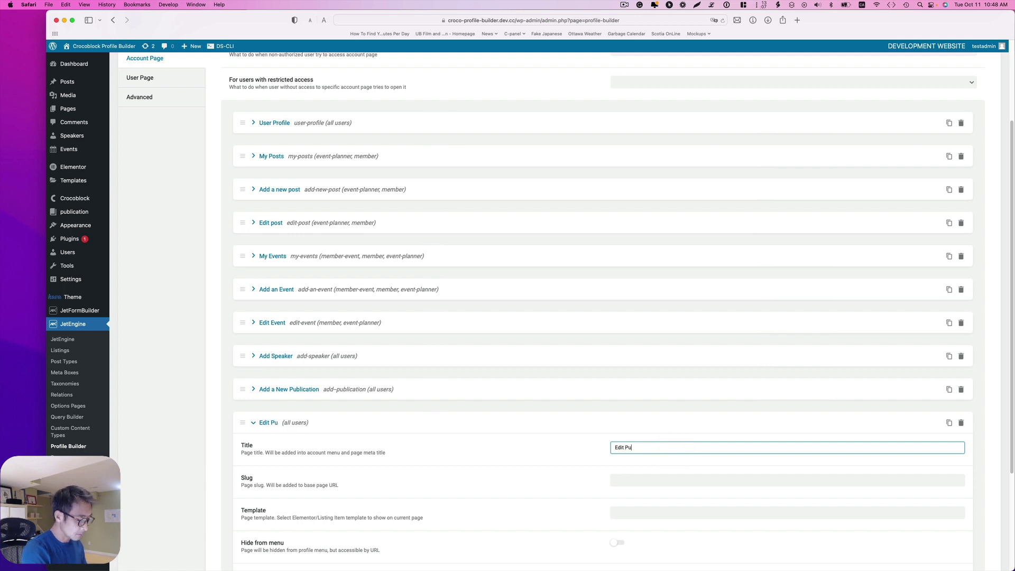
{"action": "type", "text": "Edit Publication"}
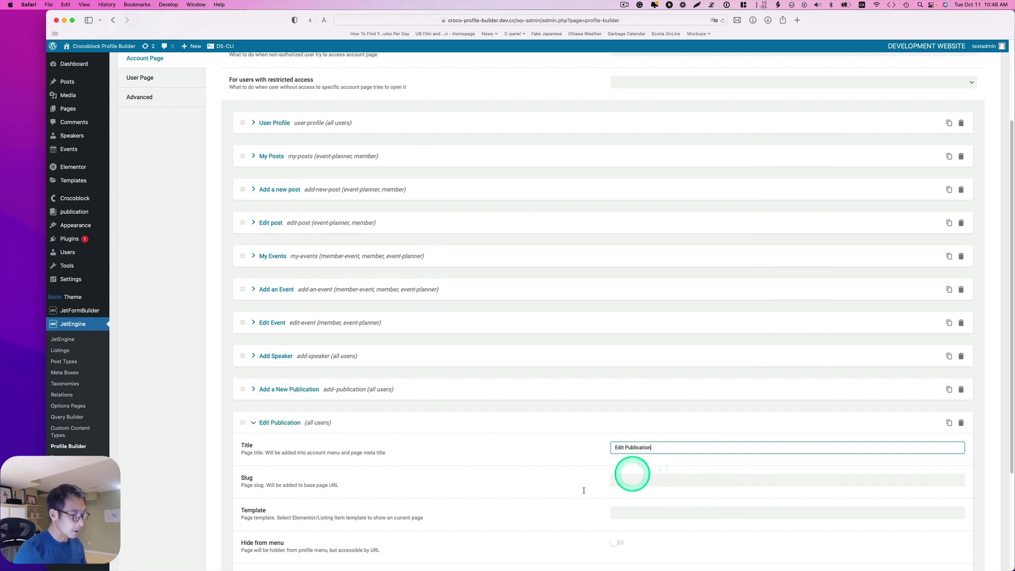
Step: Give the Edit Publication subpage the slug edit-publication and the "Edit publication" template, and hide it from the profile menu
{"action": "scroll", "coordinate": [581, 476], "scroll_direction": "down", "scroll_amount": 1}
{"action": "left_click", "coordinate": [648, 464]}
{"action": "scroll", "coordinate": [648, 464], "scroll_direction": "down", "scroll_amount": 1}
{"action": "left_click", "coordinate": [641, 458]}
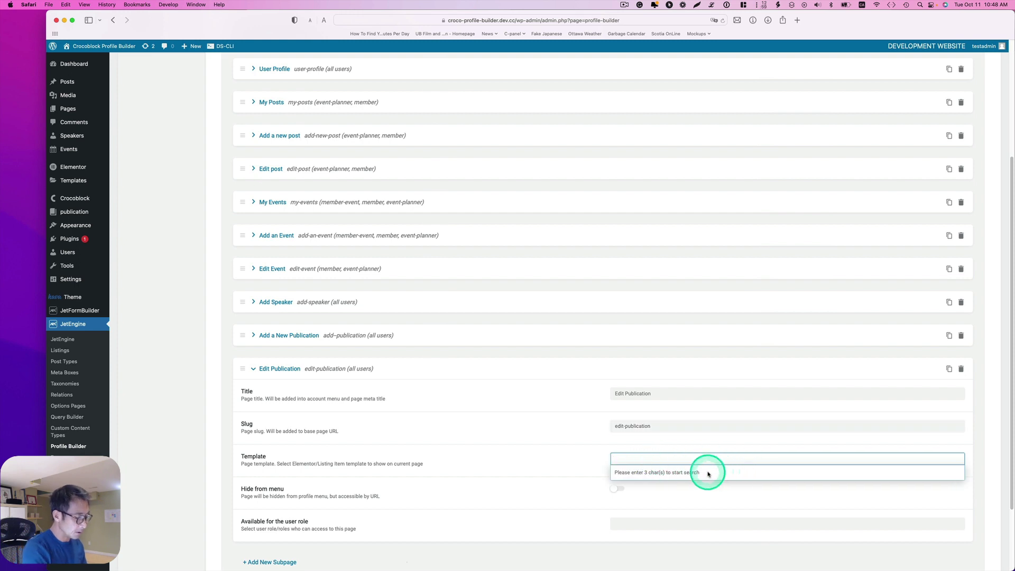
{"action": "type", "text": "publication"}
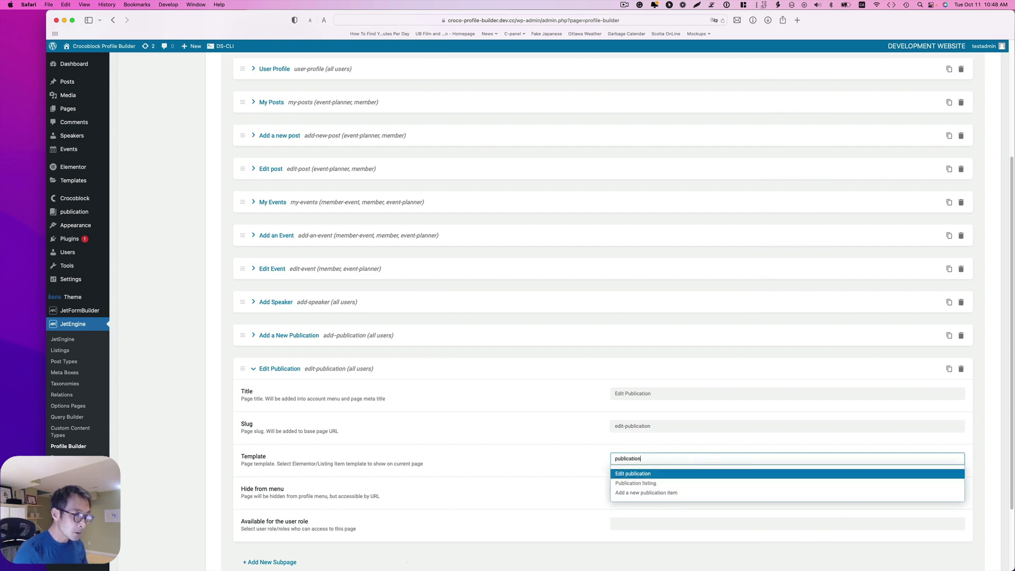
{"action": "left_click", "coordinate": [666, 474]}
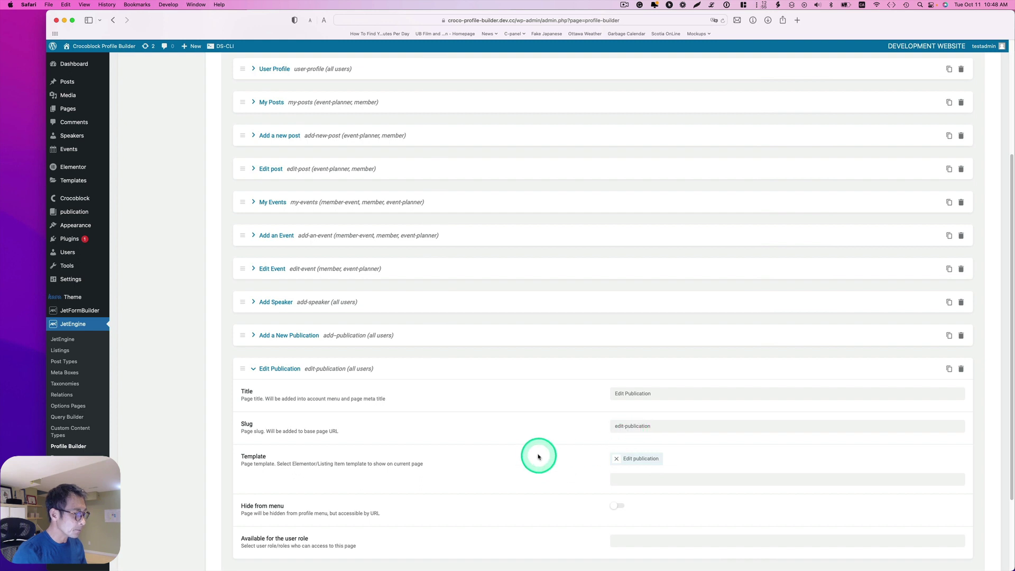
{"action": "scroll", "coordinate": [600, 455], "scroll_direction": "down", "scroll_amount": 1}
{"action": "left_click", "coordinate": [619, 479]}
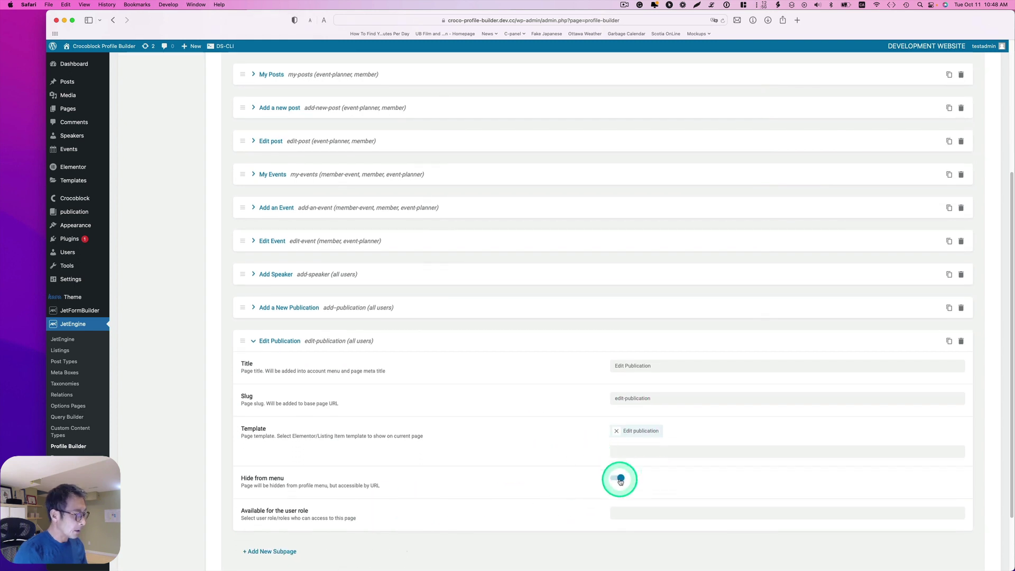
{"action": "scroll", "coordinate": [629, 483], "scroll_direction": "down", "scroll_amount": 2}
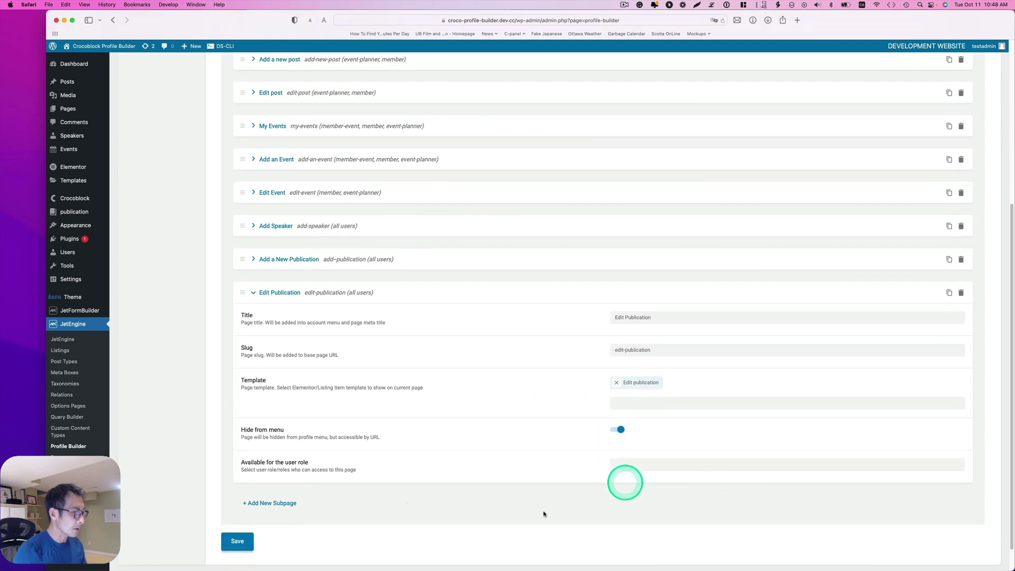
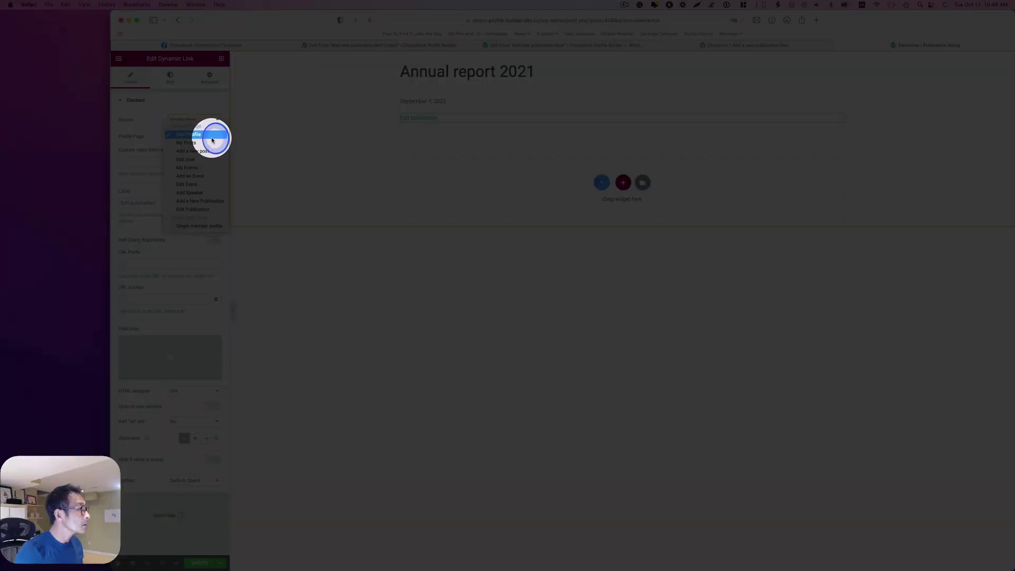
Step: Point the listing's dynamic link to the Edit Publication profile page and enable its query arguments
{"action": "left_click", "coordinate": [216, 210]}
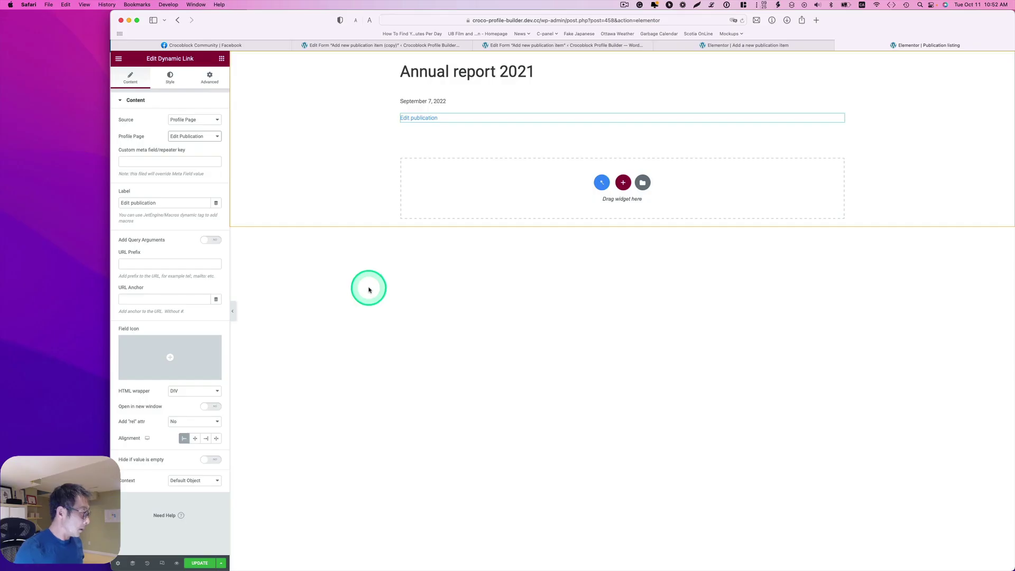
{"action": "left_click", "coordinate": [200, 239]}
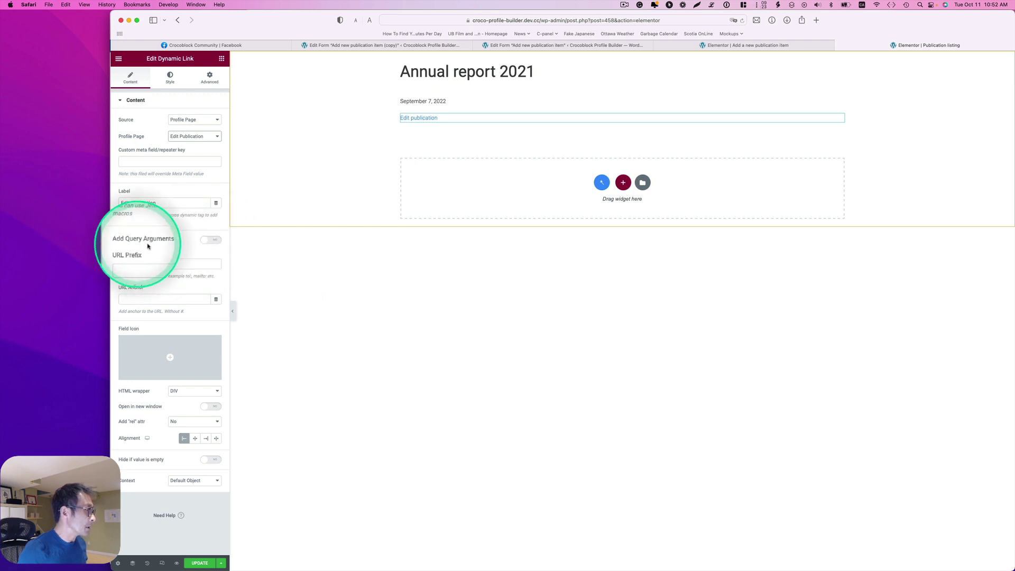
{"action": "left_click", "coordinate": [205, 239]}
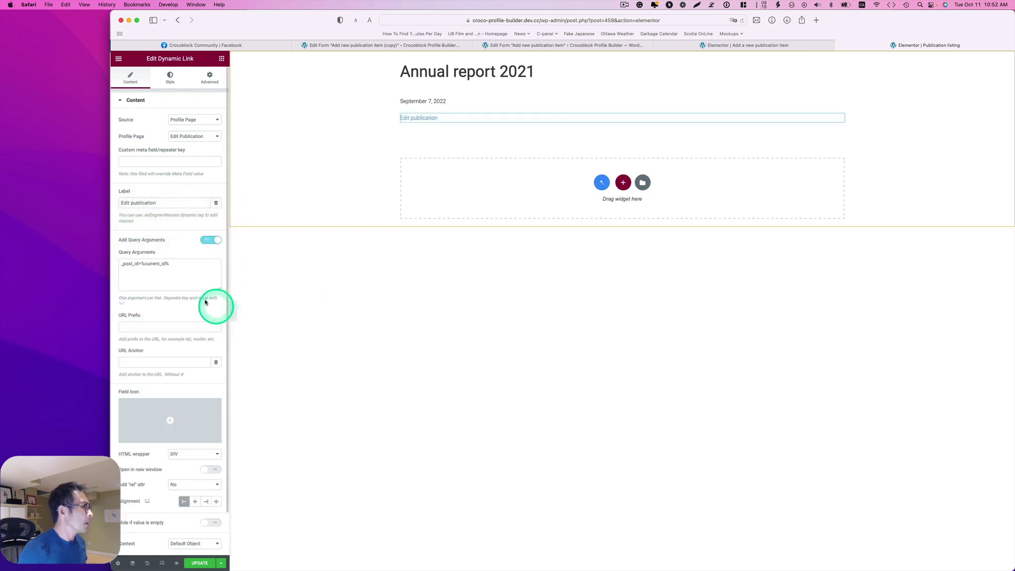
Step: Set the link's query argument to _cct_post=%current_id%, checking the key against the edit form's query variable, and update the listing
{"action": "left_click", "coordinate": [122, 263]}
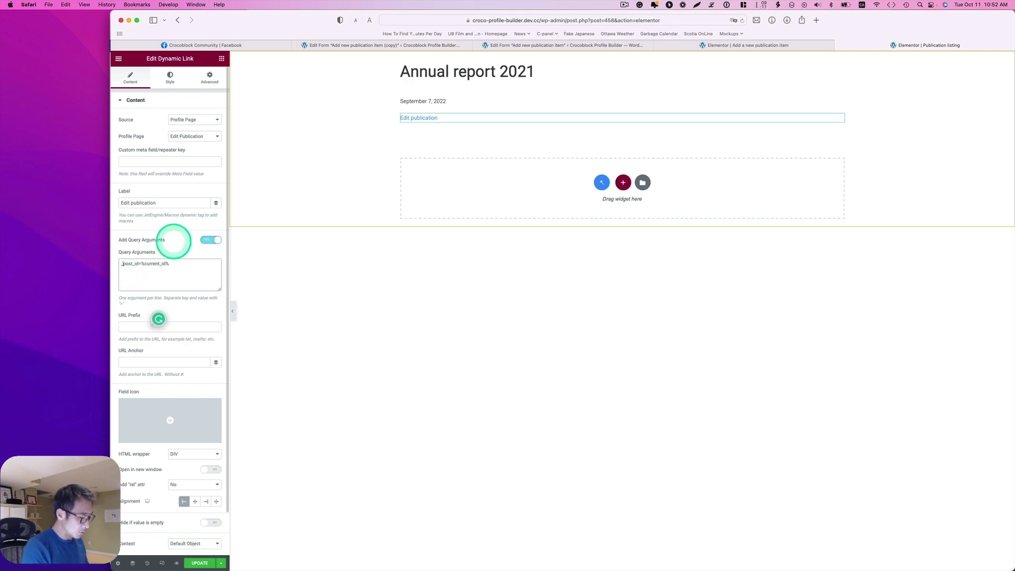
{"action": "type", "text": "_cct_"}
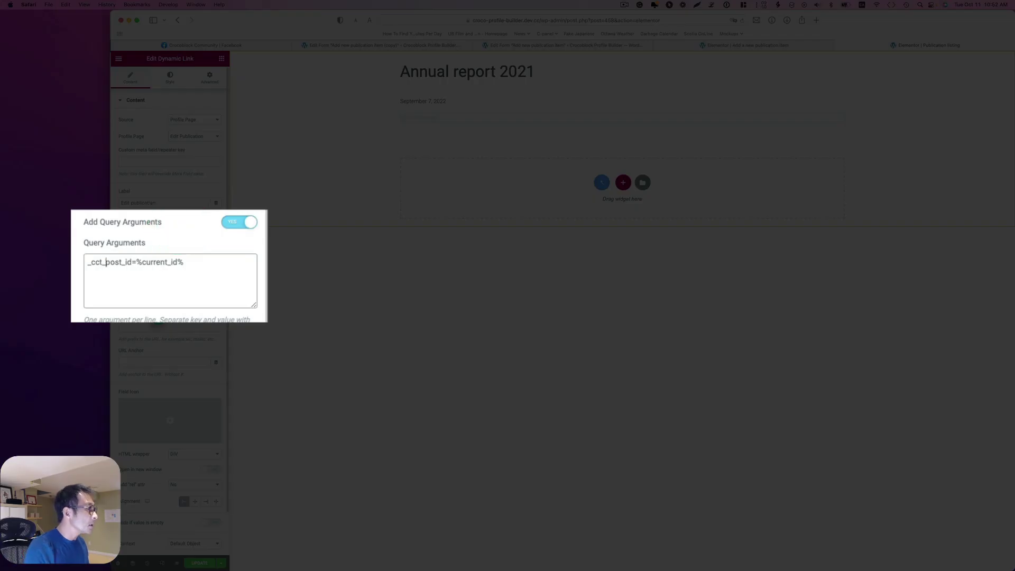
{"action": "left_click", "coordinate": [132, 262]}
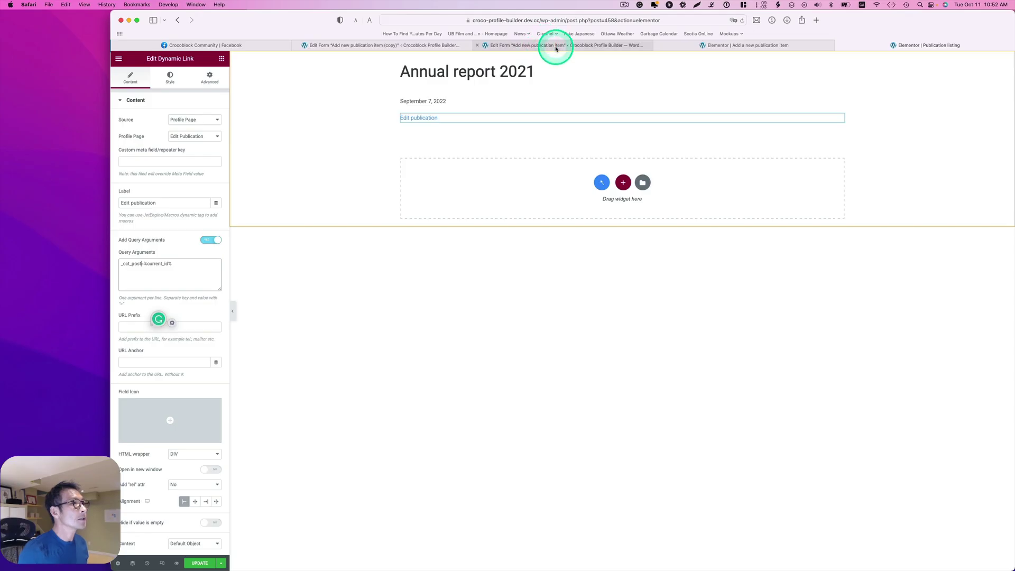
{"action": "left_click", "coordinate": [556, 48]}
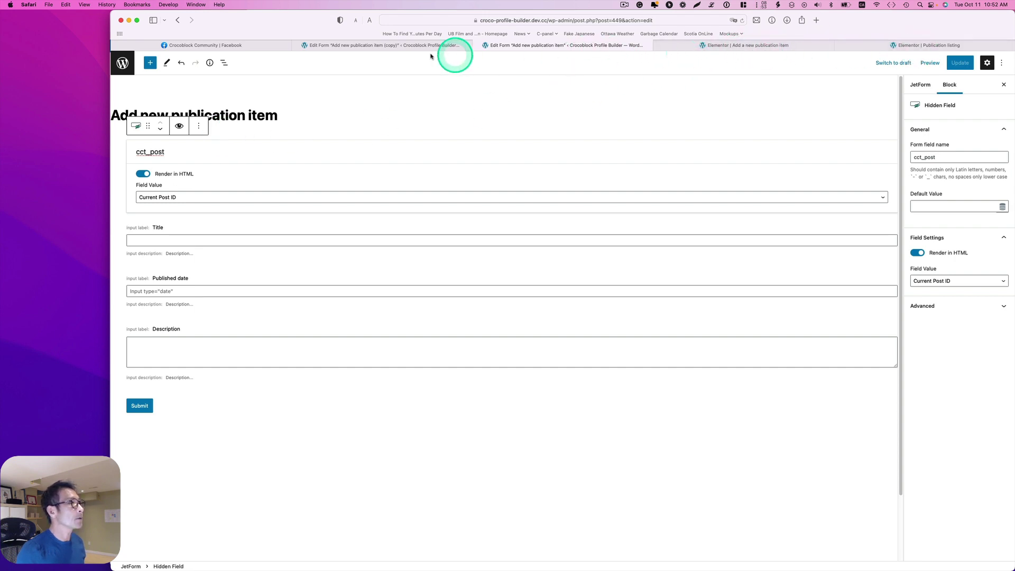
{"action": "left_click", "coordinate": [380, 46]}
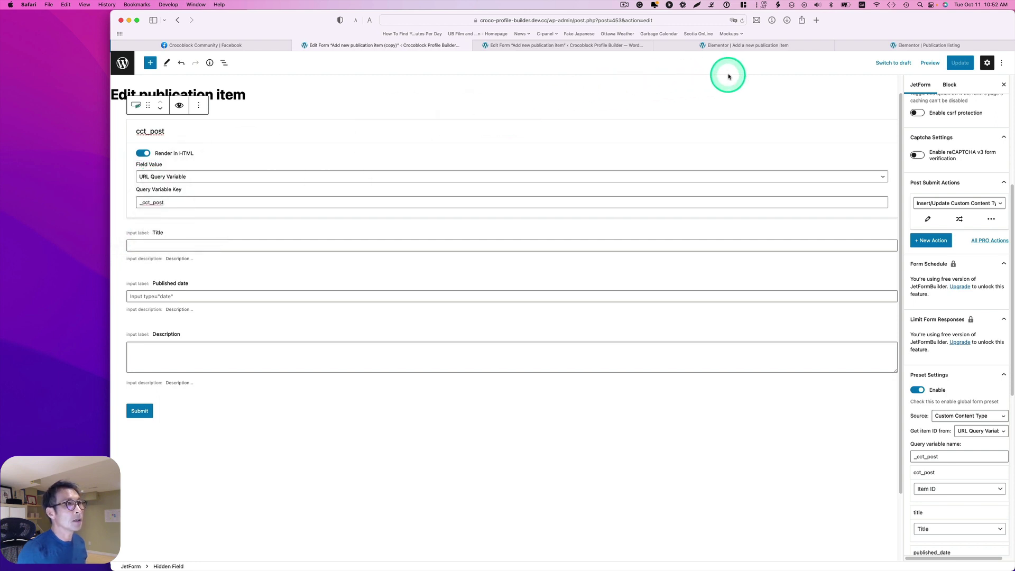
{"action": "left_click", "coordinate": [856, 46]}
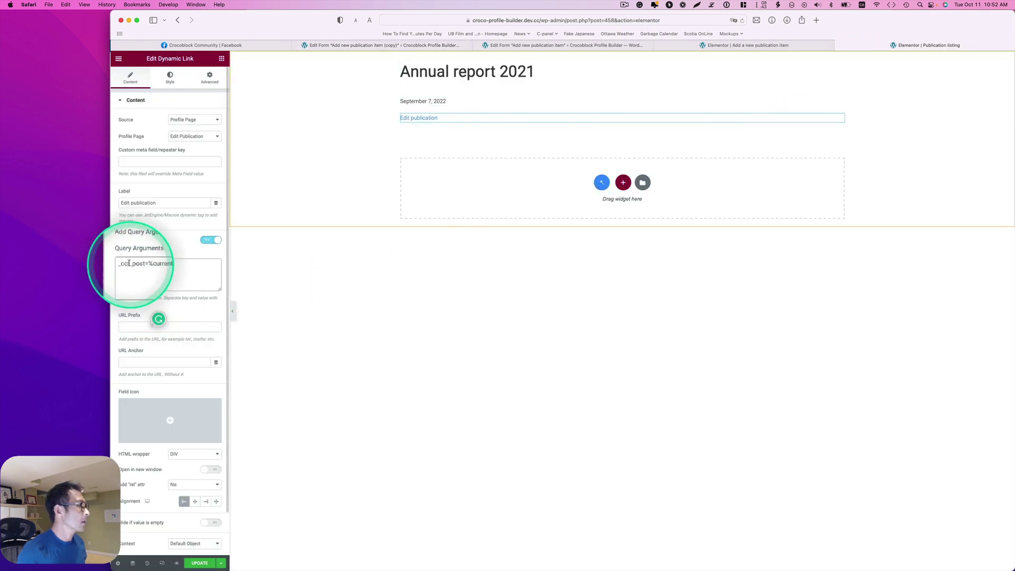
{"action": "key", "text": "BackSpace"}
{"action": "key", "text": "BackSpace"}
{"action": "key", "text": "BackSpace"}
{"action": "key", "text": "BackSpace"}
{"action": "key", "text": "BackSpace"}
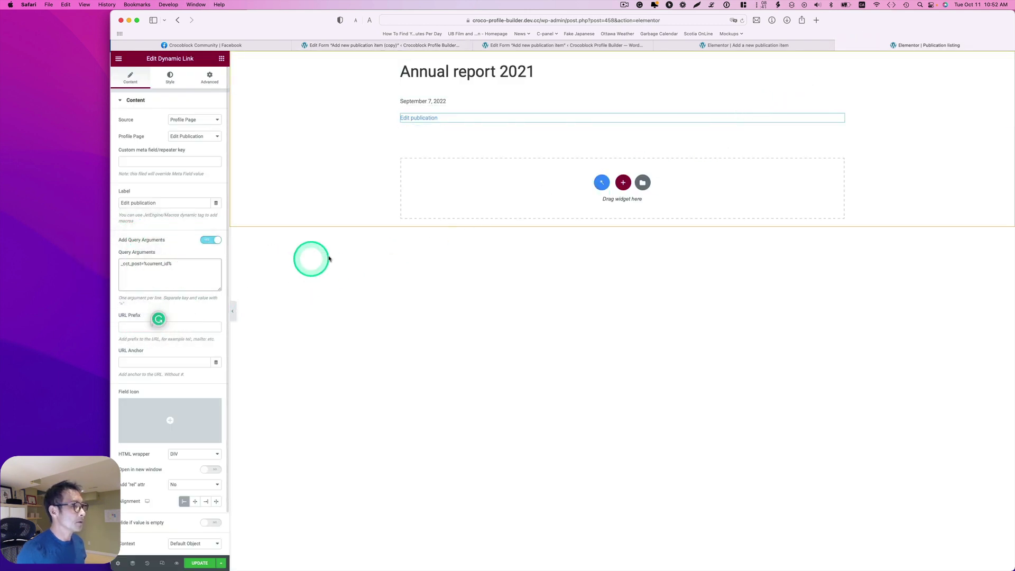
{"action": "left_click", "coordinate": [200, 562]}
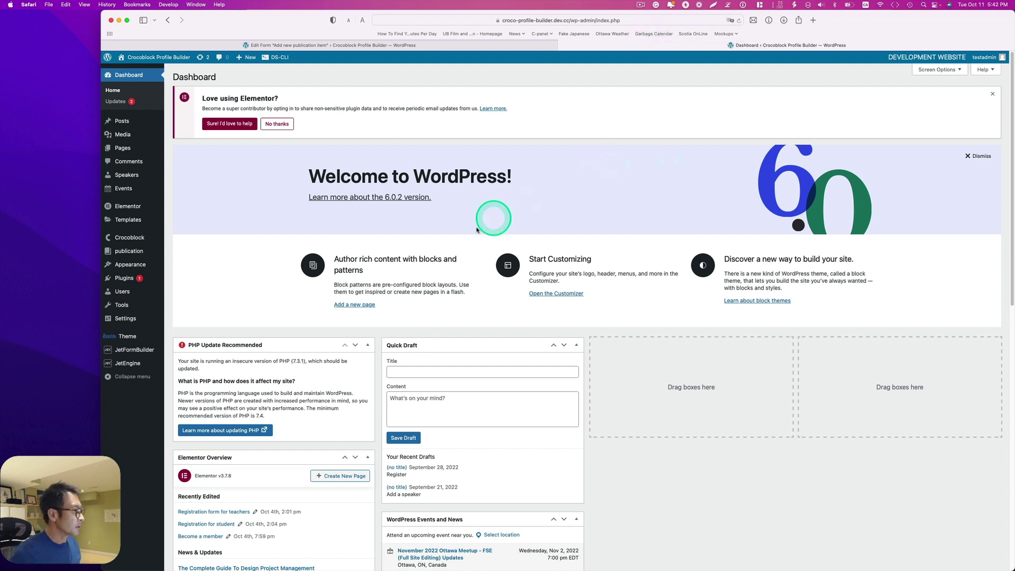
Step: Create a new Elementor page template named "My Publications" from the saved templates
{"action": "mouse_move", "coordinate": [127, 219]}
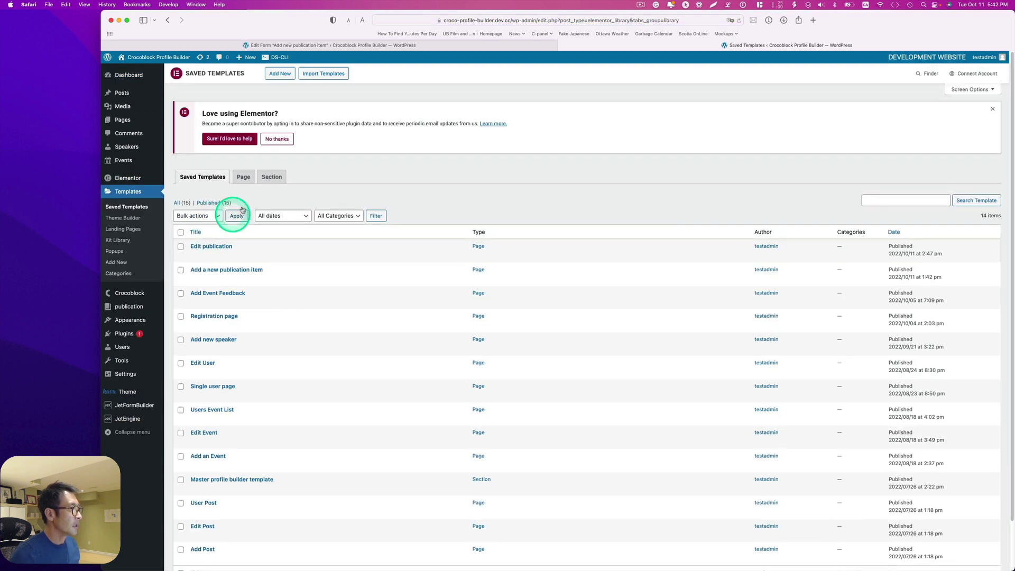
{"action": "left_click", "coordinate": [277, 74]}
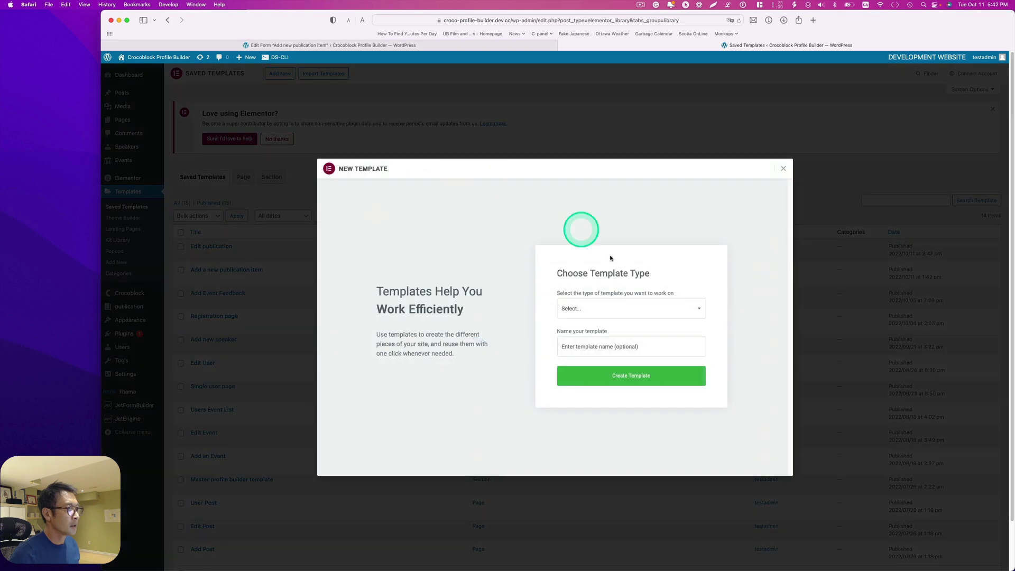
{"action": "left_click", "coordinate": [592, 312]}
{"action": "left_click", "coordinate": [596, 312]}
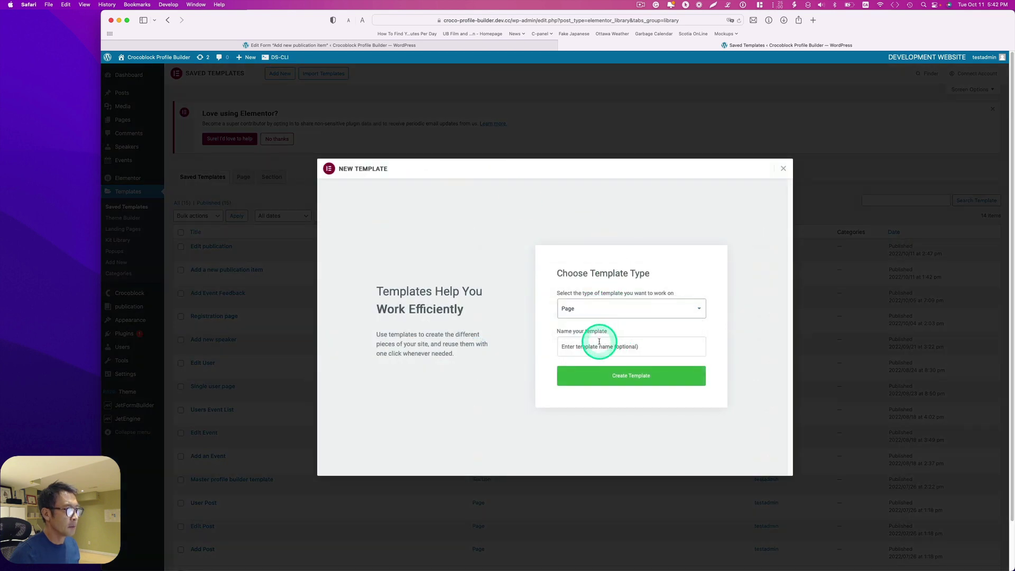
{"action": "left_click", "coordinate": [603, 346]}
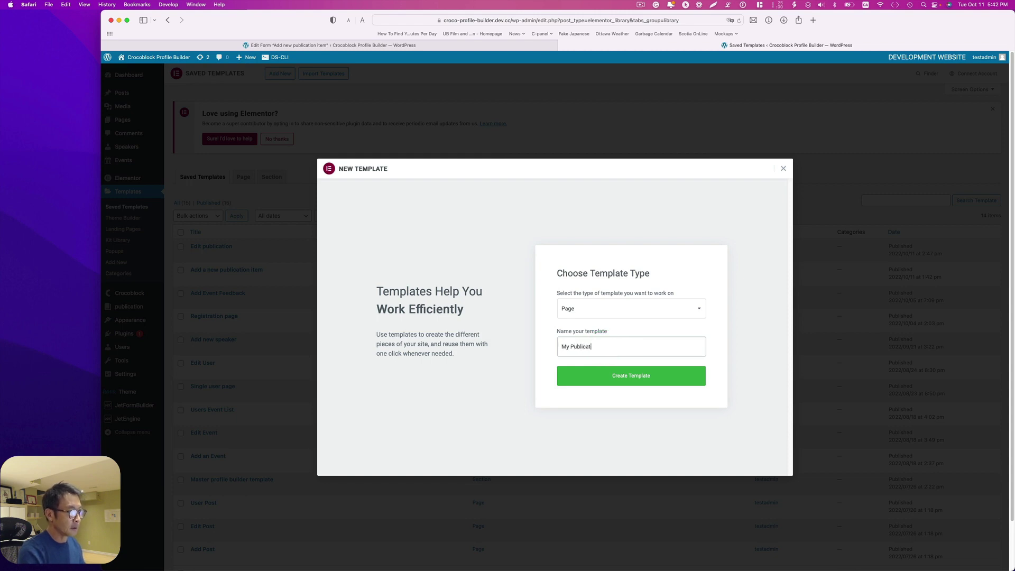
{"action": "left_click", "coordinate": [634, 382]}
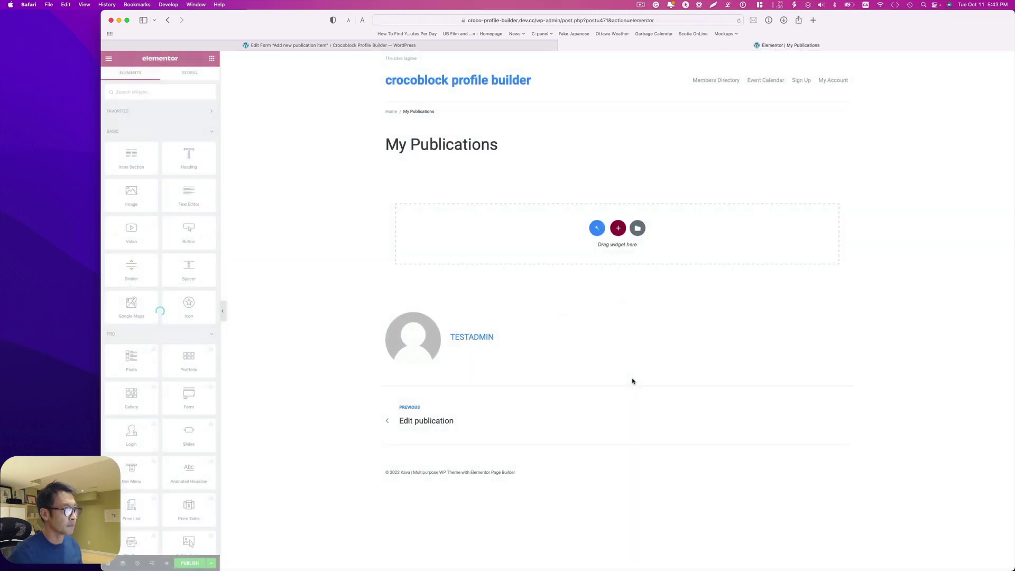
Step: Insert the saved "Master profile builder template" section into the My Publications page
{"action": "left_click", "coordinate": [638, 229]}
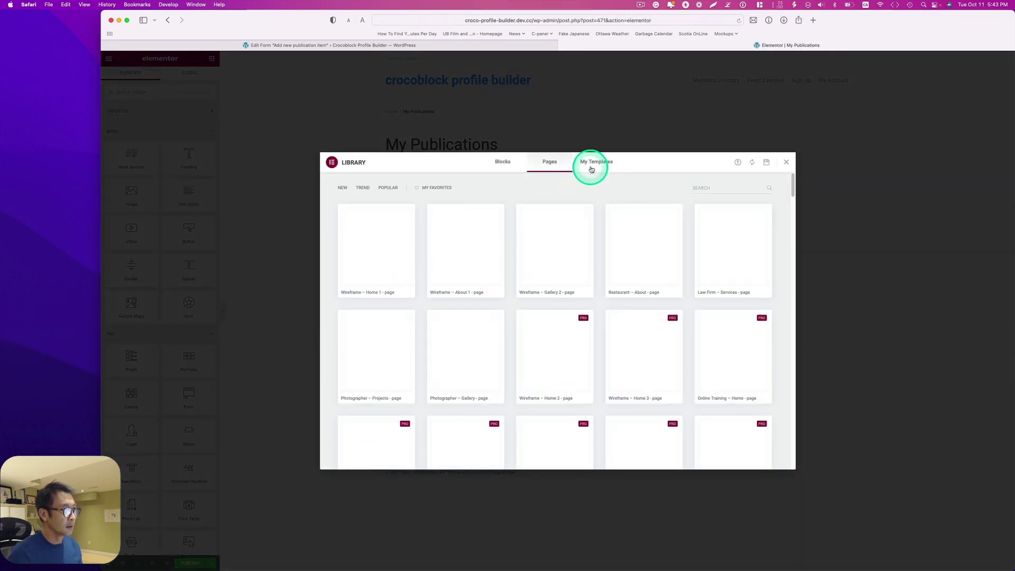
{"action": "left_click", "coordinate": [594, 162]}
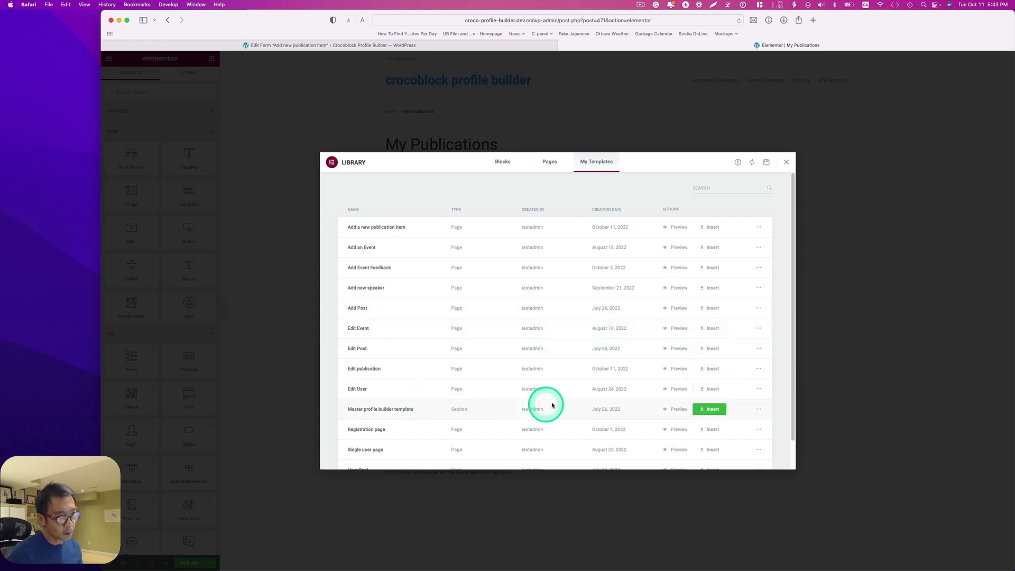
{"action": "left_click", "coordinate": [715, 410]}
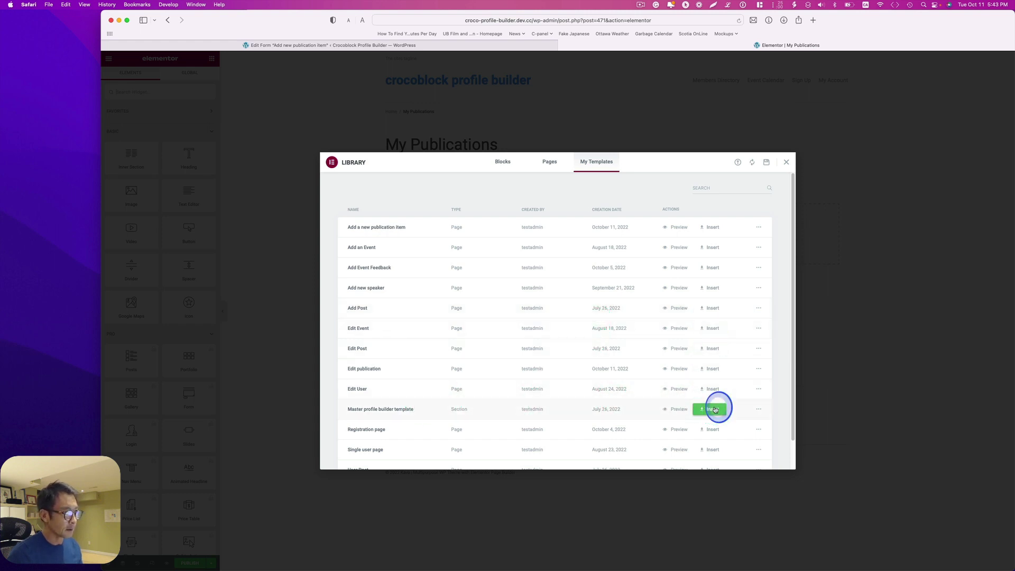
{"action": "left_click", "coordinate": [592, 334]}
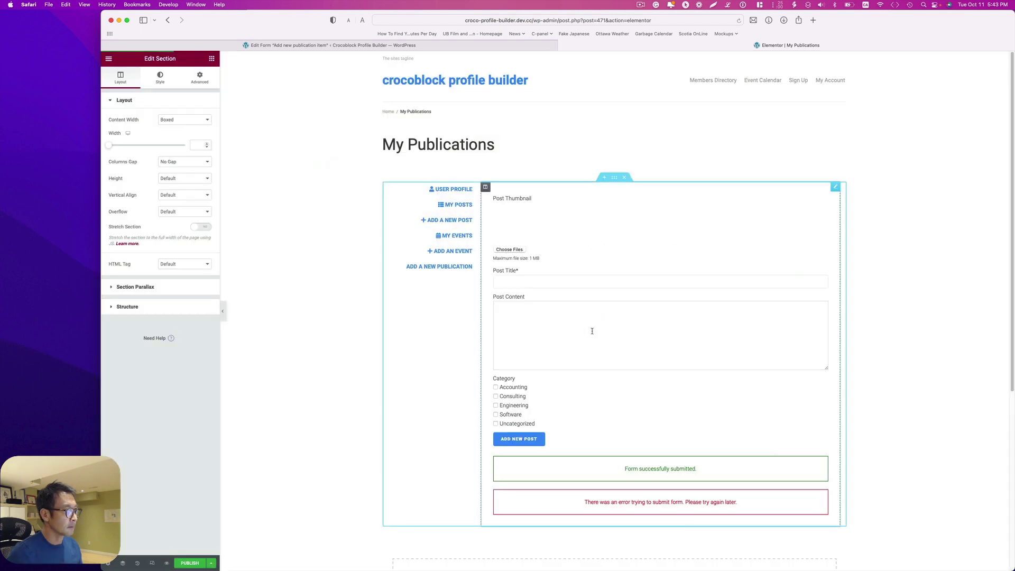
Step: Delete the add-post form from the content column of the inserted section
{"action": "left_click", "coordinate": [835, 187]}
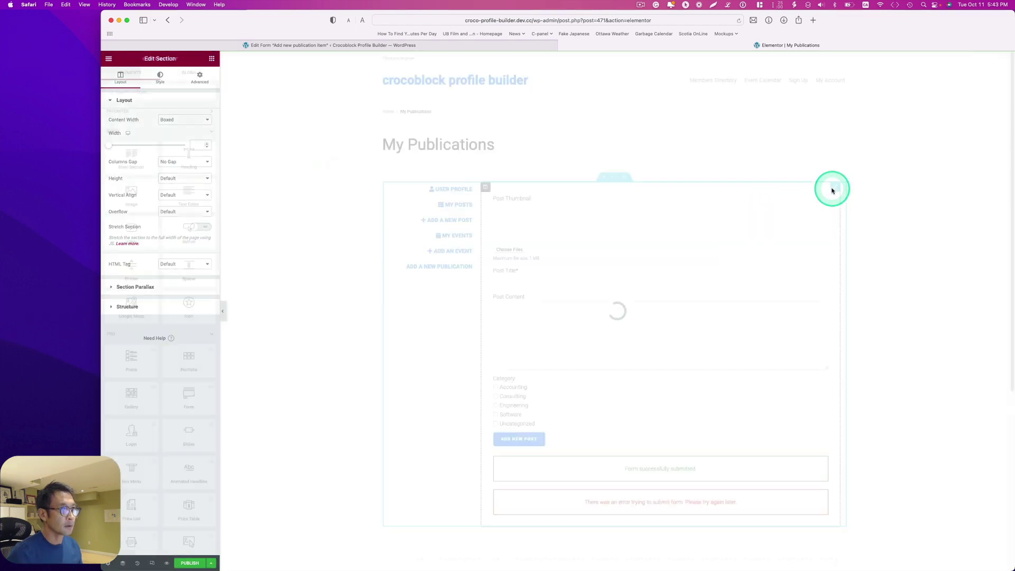
{"action": "right_click", "coordinate": [834, 190]}
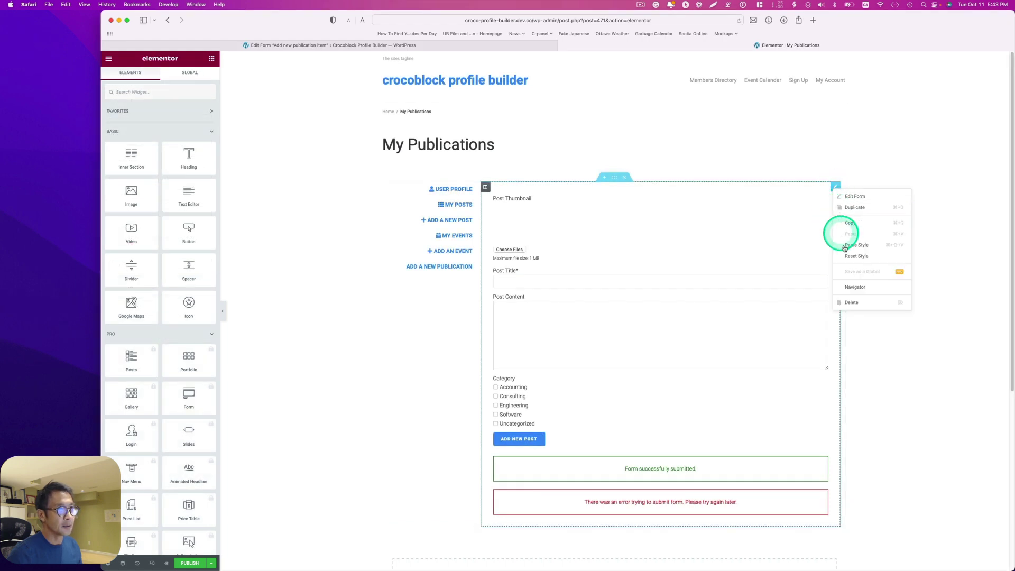
{"action": "left_click", "coordinate": [852, 304]}
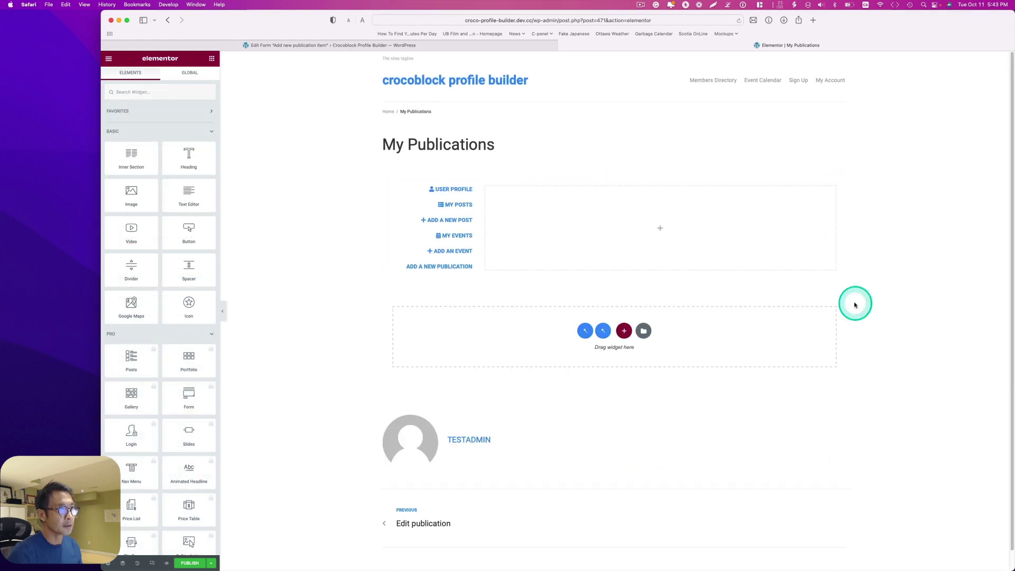
Step: Add a Listing Grid widget to the empty column beside the profile menu
{"action": "left_click", "coordinate": [176, 93]}
{"action": "type", "text": "listing"}
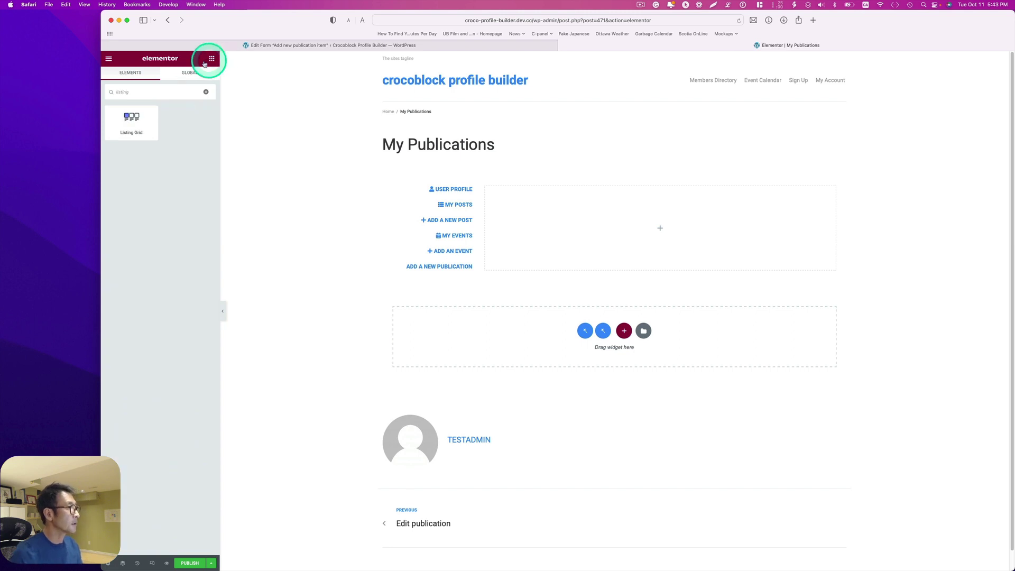
{"action": "left_click_drag", "start_coordinate": [135, 120], "coordinate": [618, 217]}
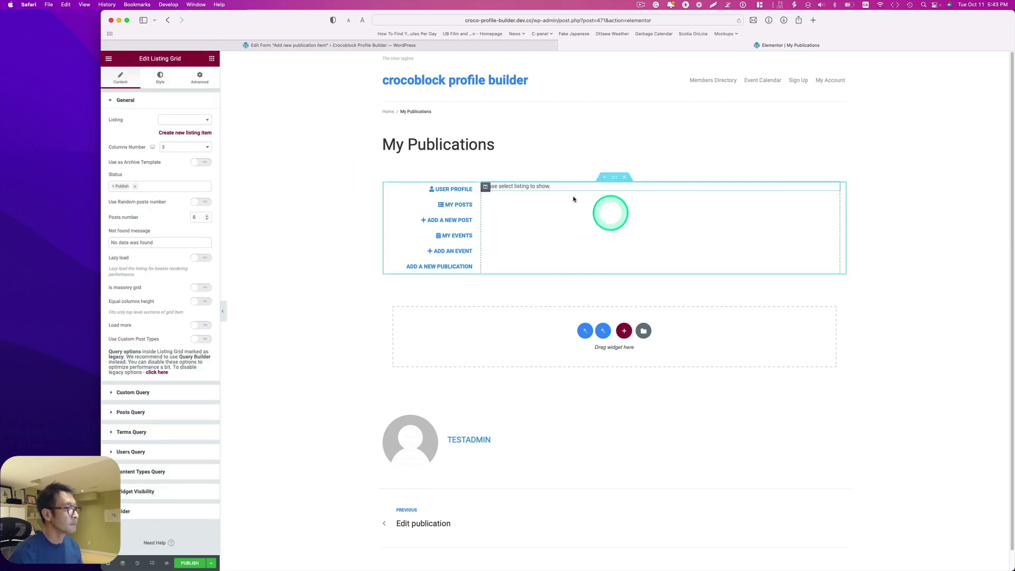
Step: Assign the Publication listing to the grid with 2 columns and publish the template
{"action": "left_click", "coordinate": [180, 120]}
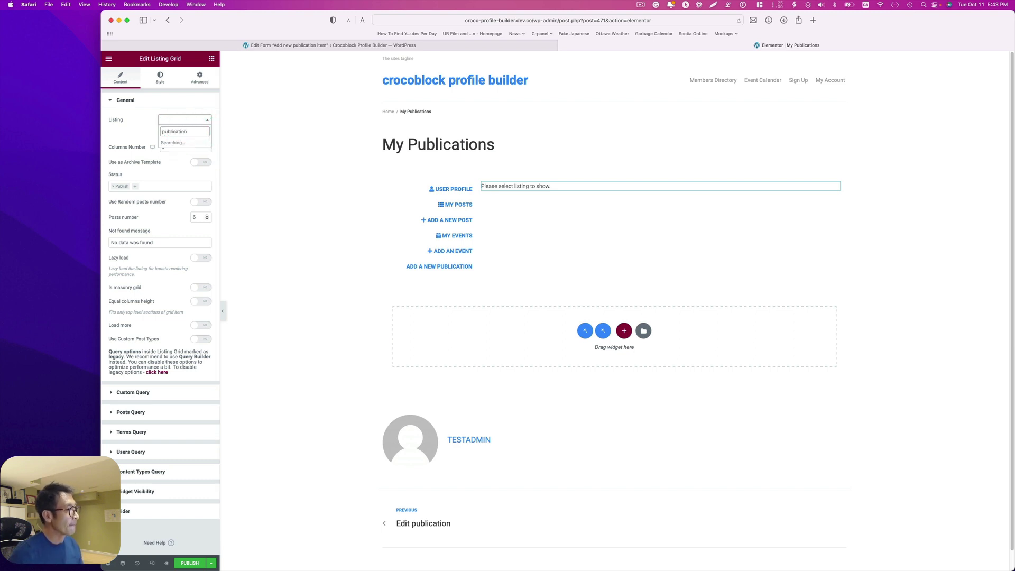
{"action": "left_click", "coordinate": [199, 143]}
{"action": "left_click", "coordinate": [186, 147]}
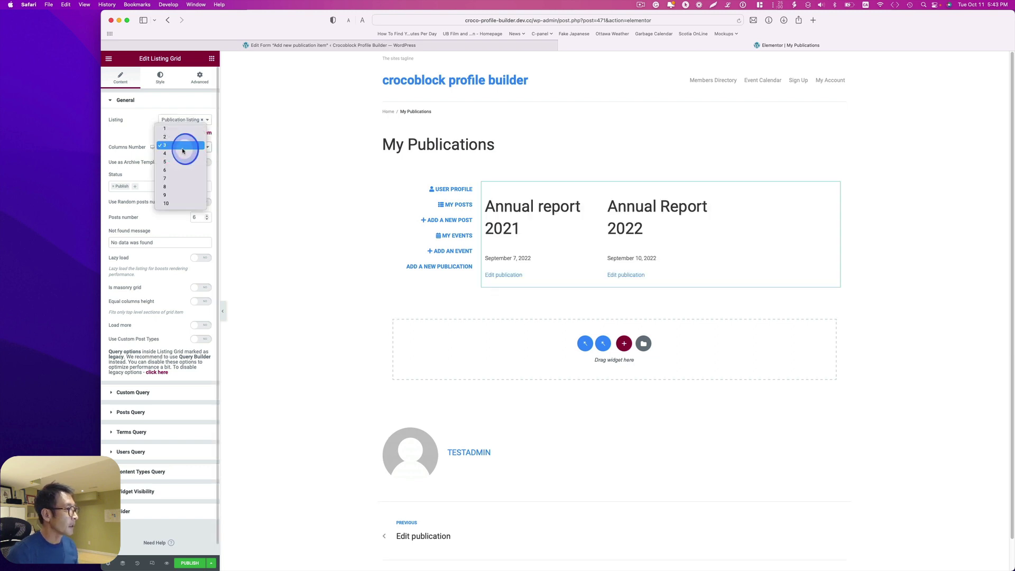
{"action": "left_click", "coordinate": [183, 138]}
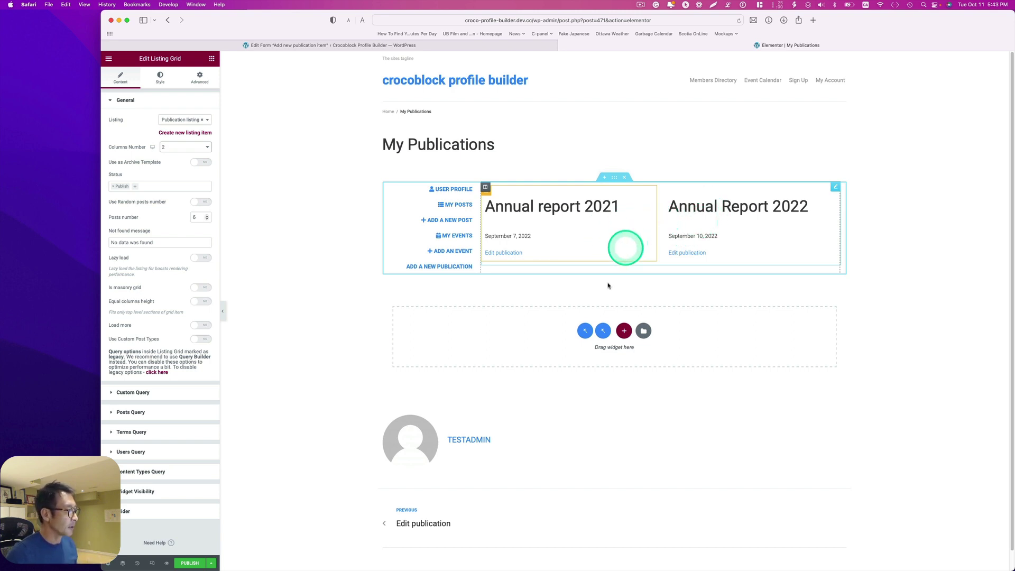
{"action": "left_click", "coordinate": [187, 563]}
{"action": "left_click", "coordinate": [318, 242]}
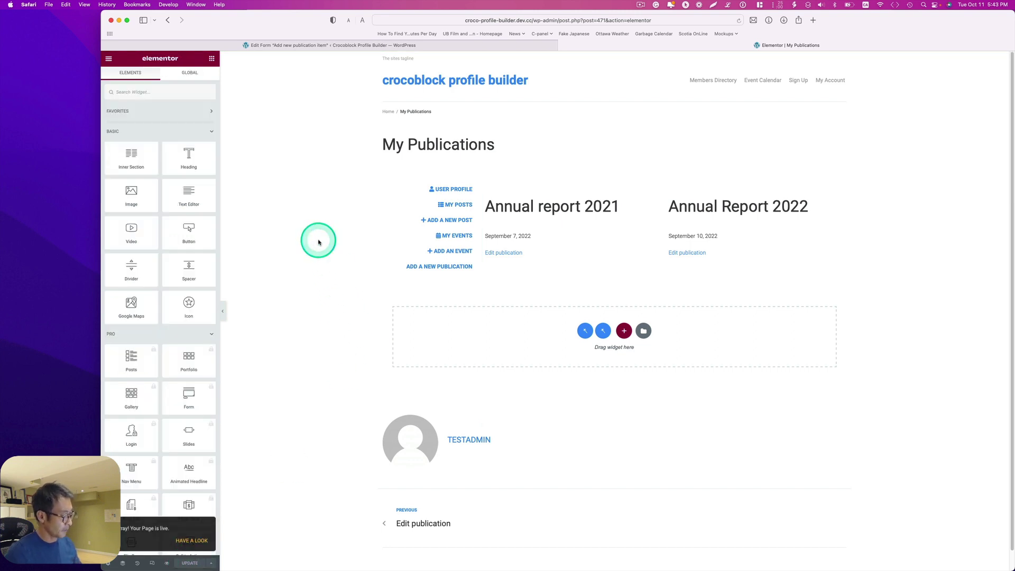
Step: Add a new account page subpage titled "My Publications" in the JetEngine Profile Builder
{"action": "key", "text": "super+e"}
{"action": "type", "text": "dashboard"}
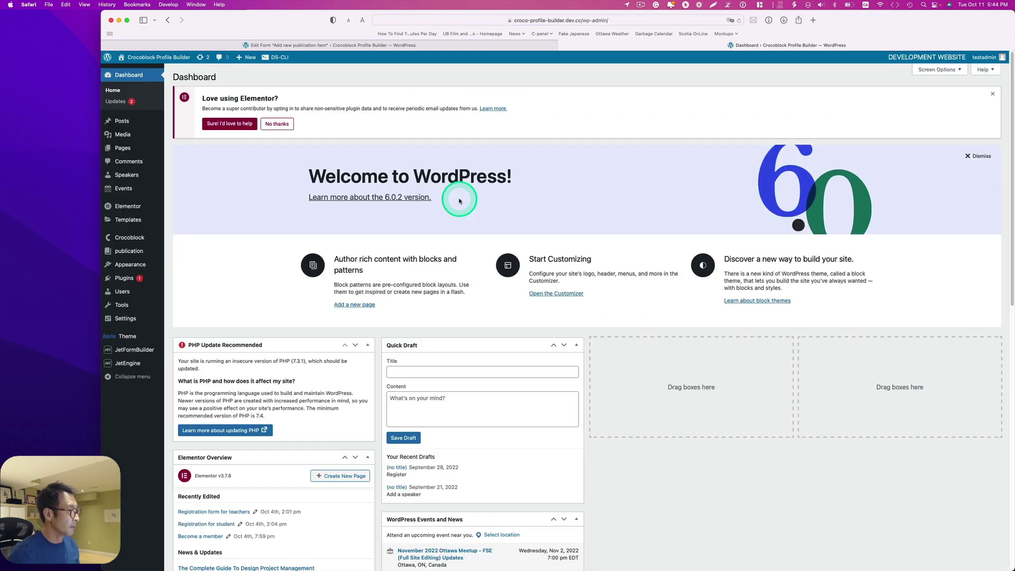
{"action": "mouse_move", "coordinate": [142, 361]}
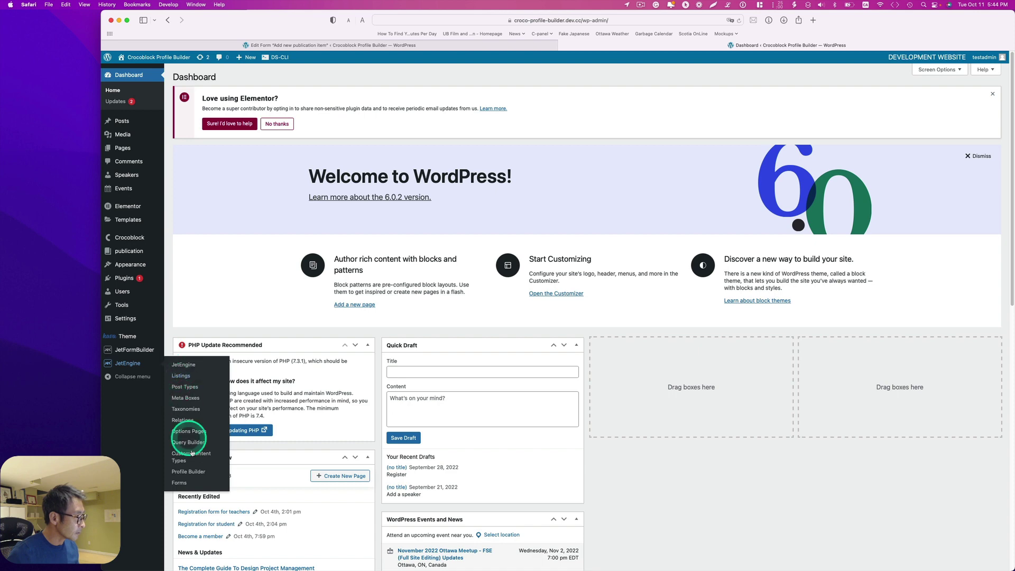
{"action": "left_click", "coordinate": [194, 471]}
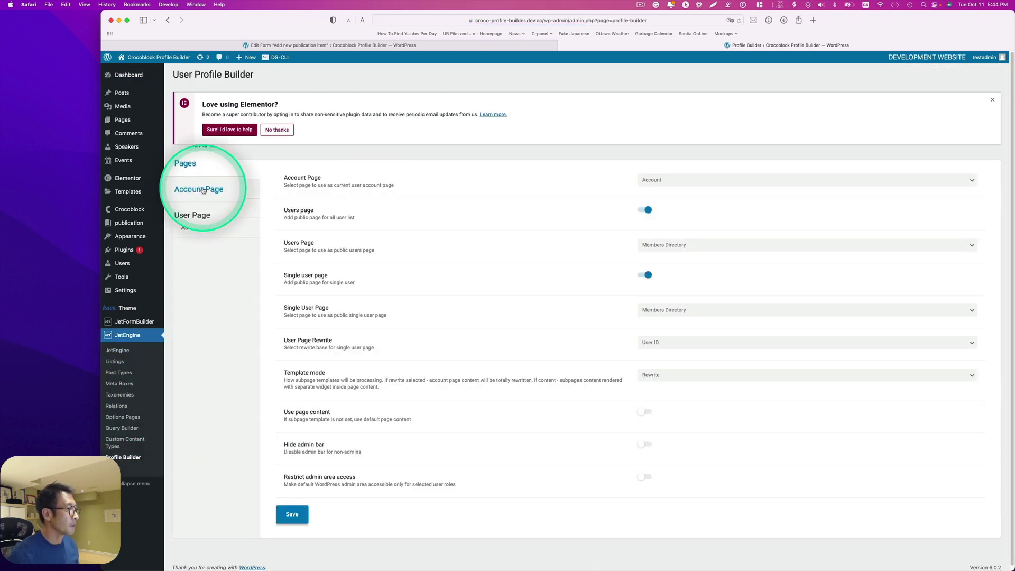
{"action": "left_click", "coordinate": [203, 190]}
{"action": "scroll", "coordinate": [405, 516], "scroll_direction": "down", "scroll_amount": 3}
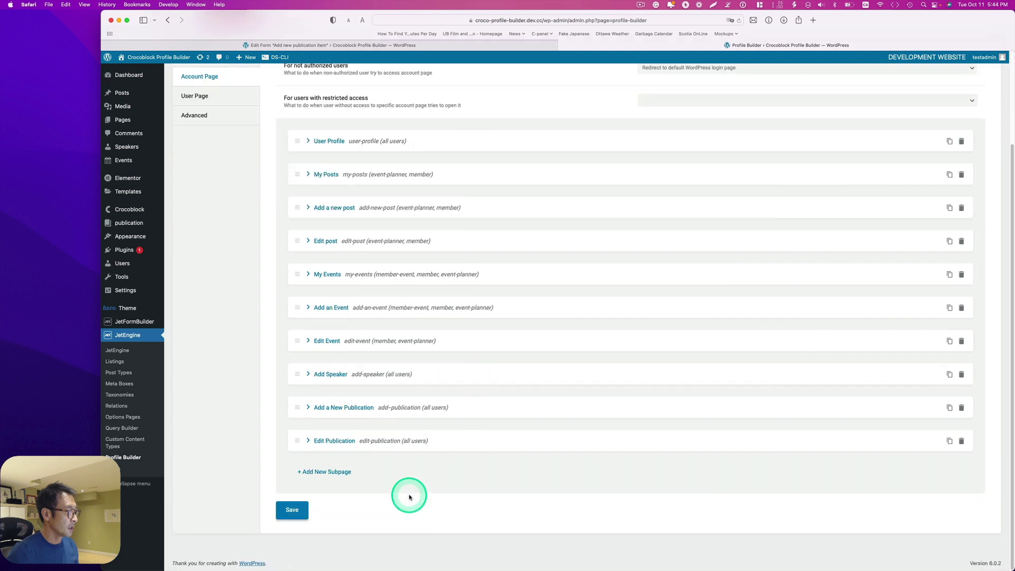
{"action": "left_click", "coordinate": [321, 472]}
{"action": "scroll", "coordinate": [375, 462], "scroll_direction": "down", "scroll_amount": 3}
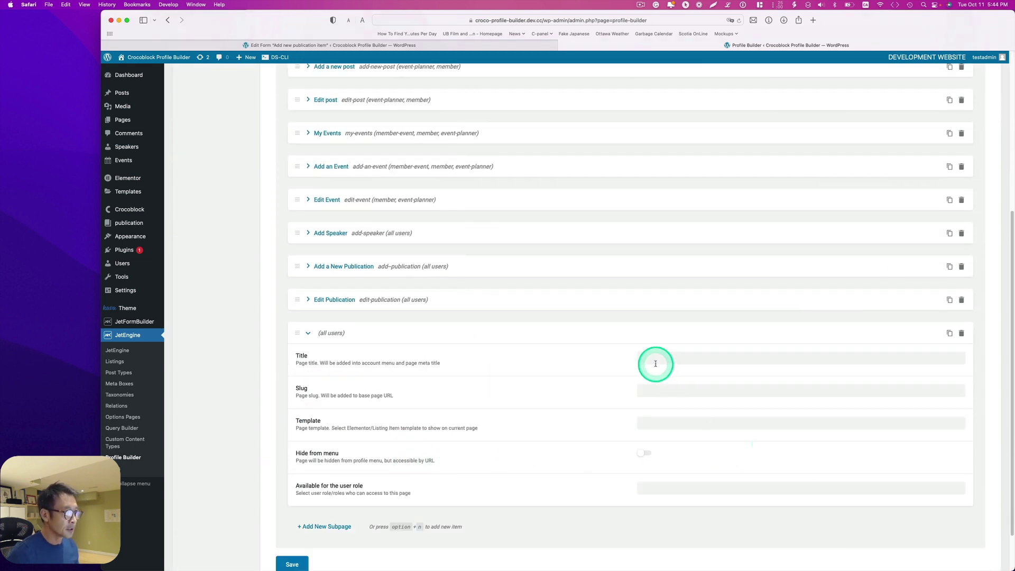
{"action": "left_click", "coordinate": [658, 360]}
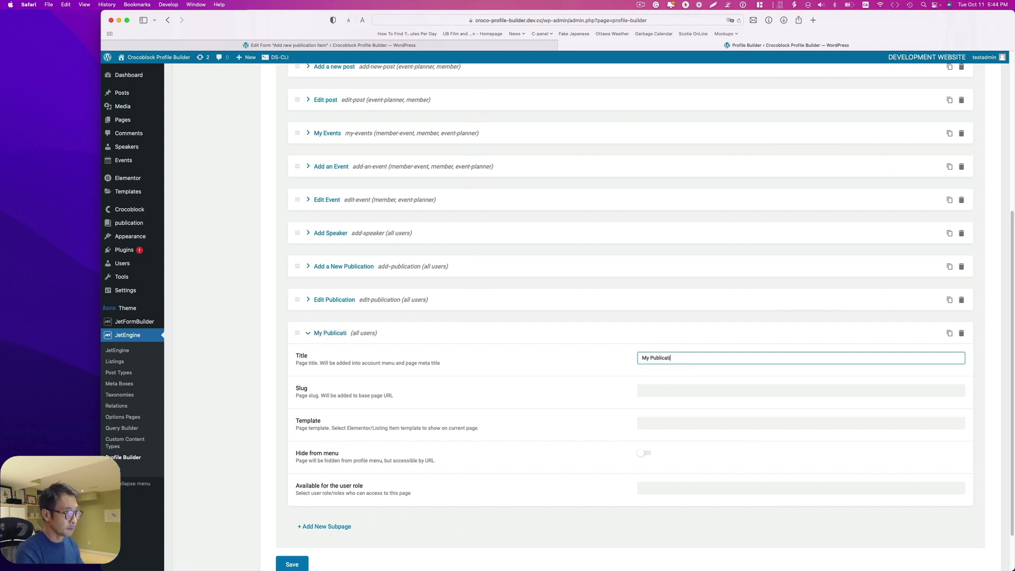
Step: Give the My Publications subpage the slug my-publications and the "My Publications" template, and save the profile settings
{"action": "left_click", "coordinate": [658, 390]}
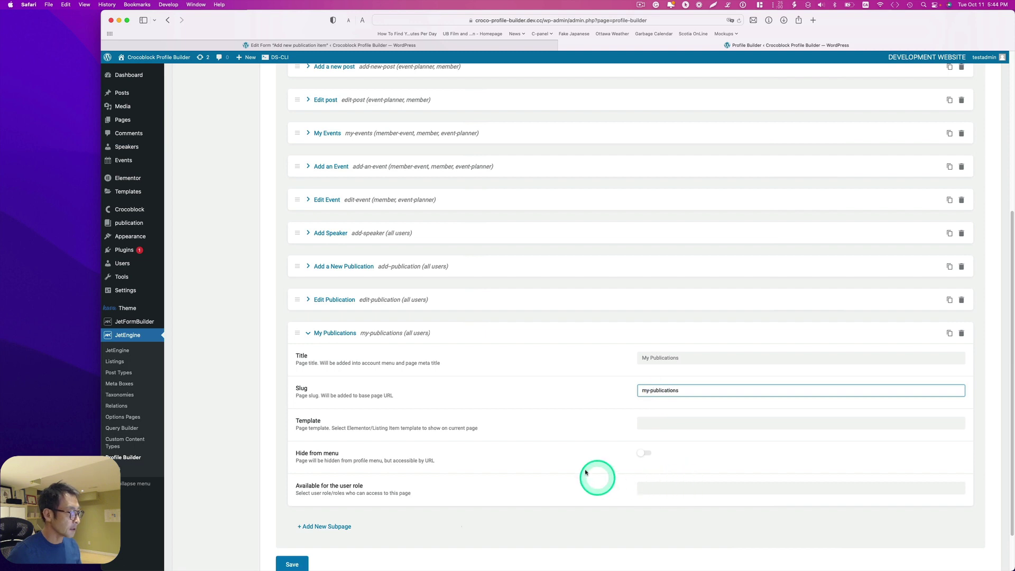
{"action": "left_click", "coordinate": [659, 423]}
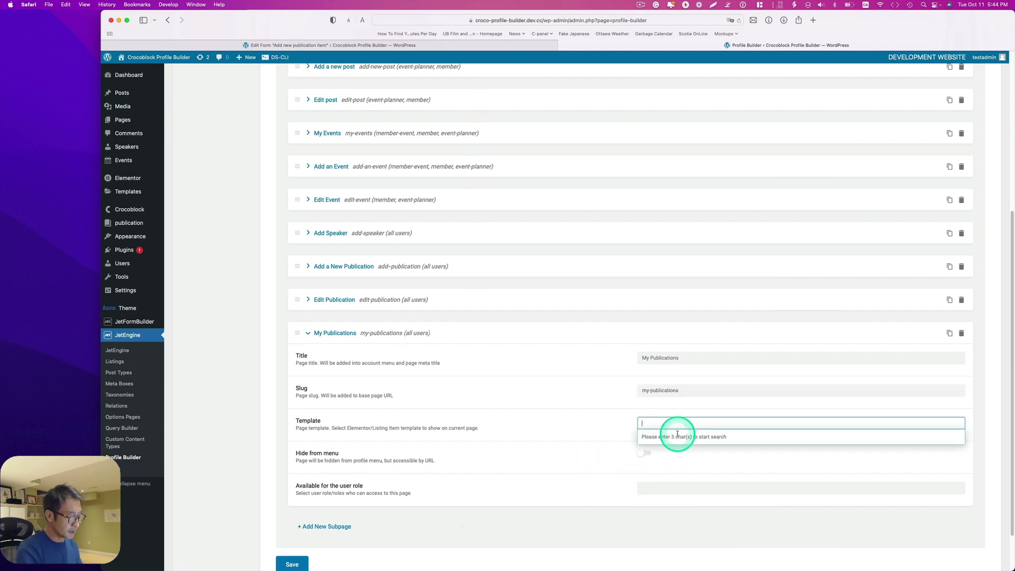
{"action": "type", "text": "My publi"}
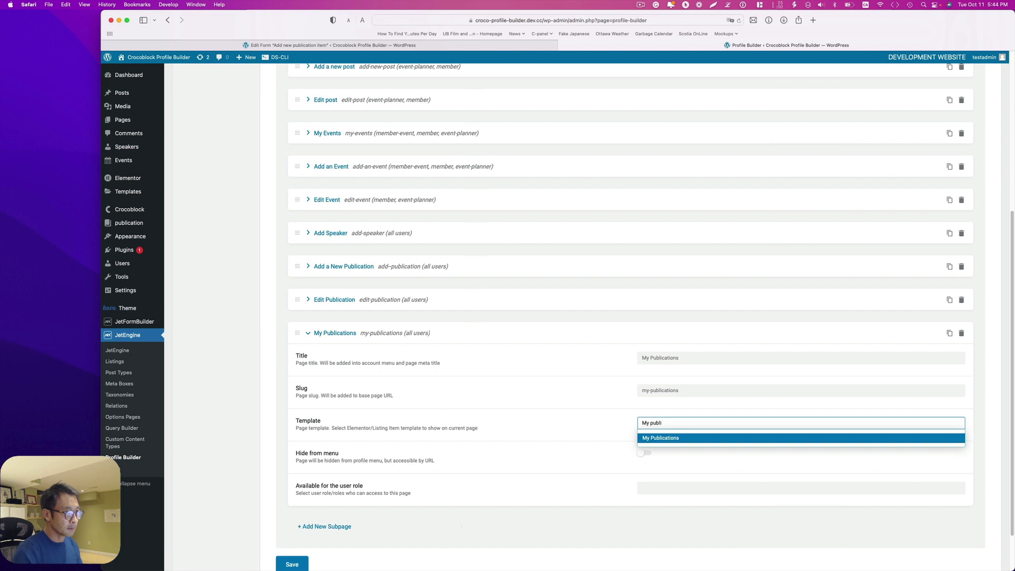
{"action": "left_click", "coordinate": [729, 439]}
{"action": "scroll", "coordinate": [587, 479], "scroll_direction": "down", "scroll_amount": 2}
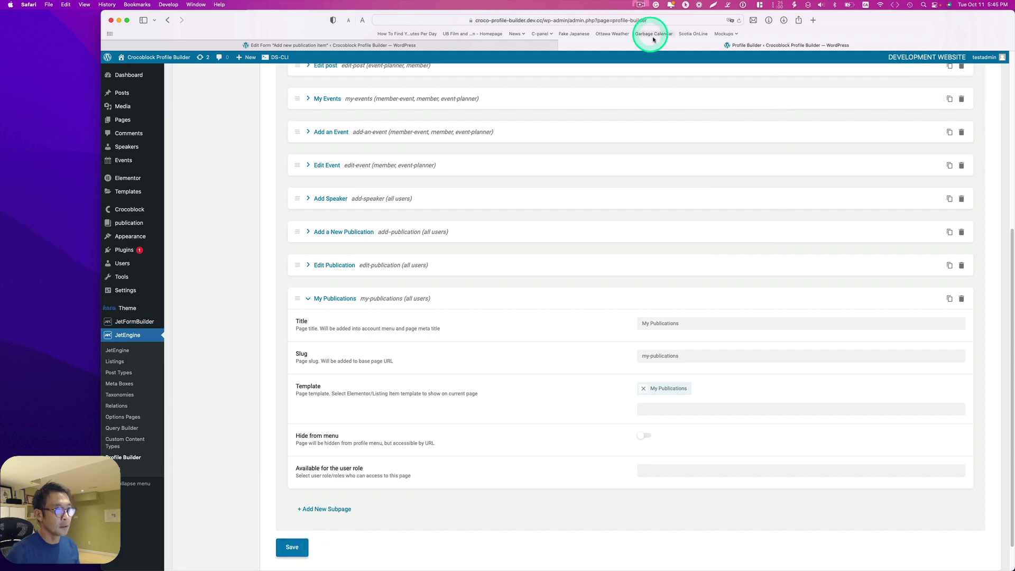
Step: View the My Publications account page on the front end and compare its items with the publication items in the WordPress admin
{"action": "left_click", "coordinate": [882, 562]}
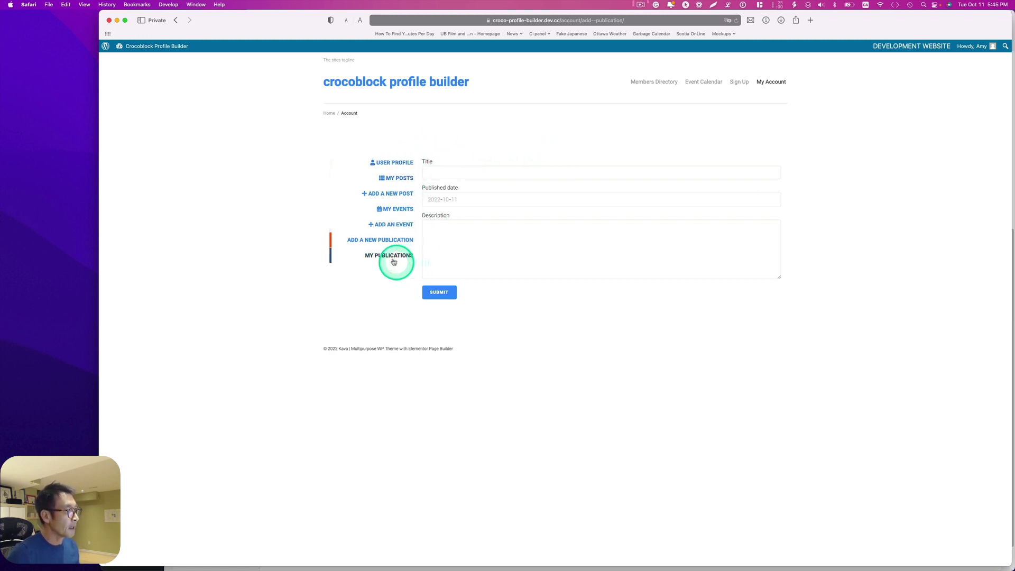
{"action": "left_click", "coordinate": [371, 257]}
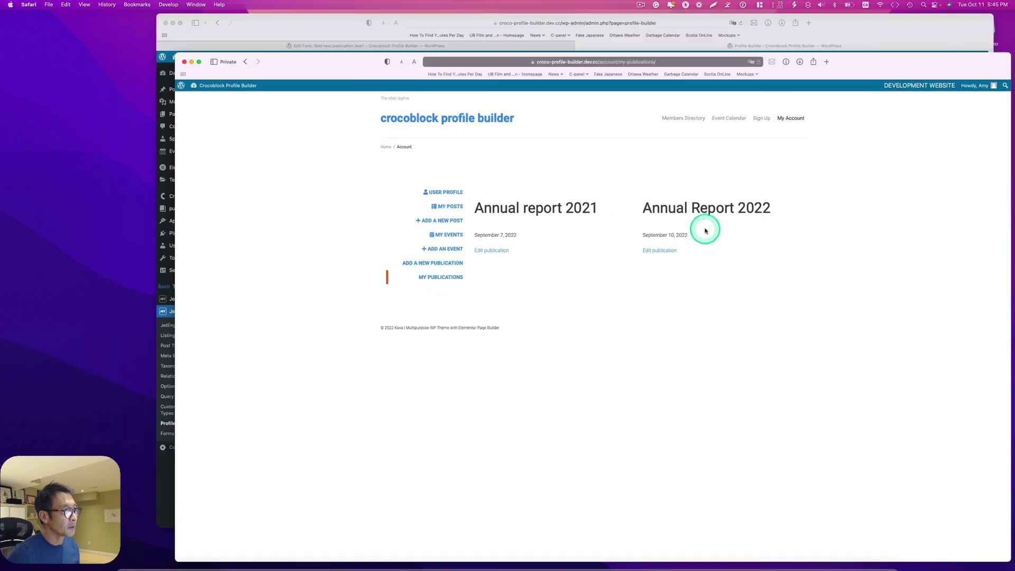
{"action": "key", "text": "ctrl+Up"}
{"action": "left_click", "coordinate": [580, 194]}
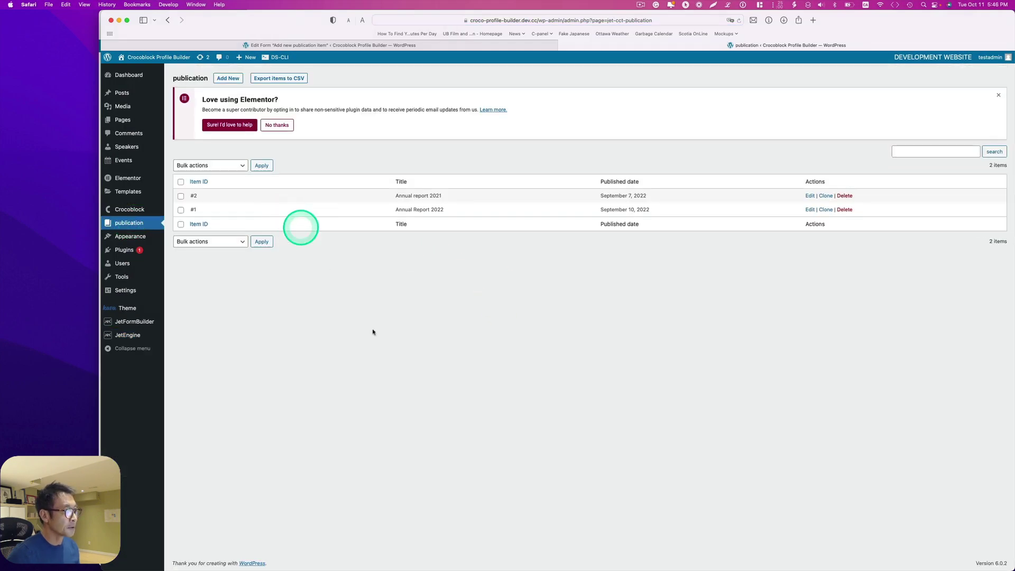
{"action": "key", "text": "ctrl+Up"}
Step: Open the Annual report 2021 publication for front-end editing, retitle it "Annual report 2021 Revised" and set its published date to 2022-09-03
{"action": "left_click", "coordinate": [647, 414]}
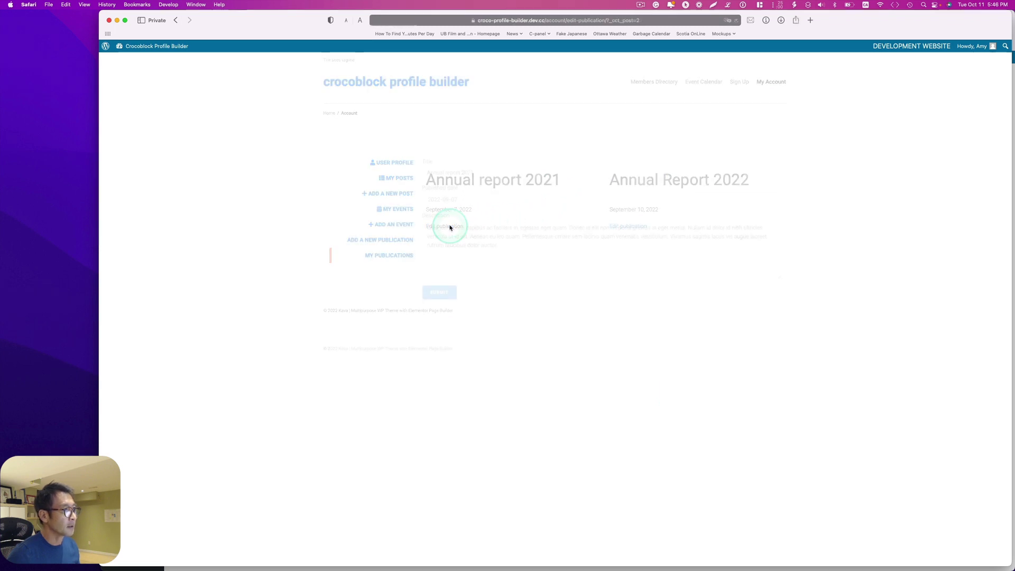
{"action": "left_click", "coordinate": [486, 174]}
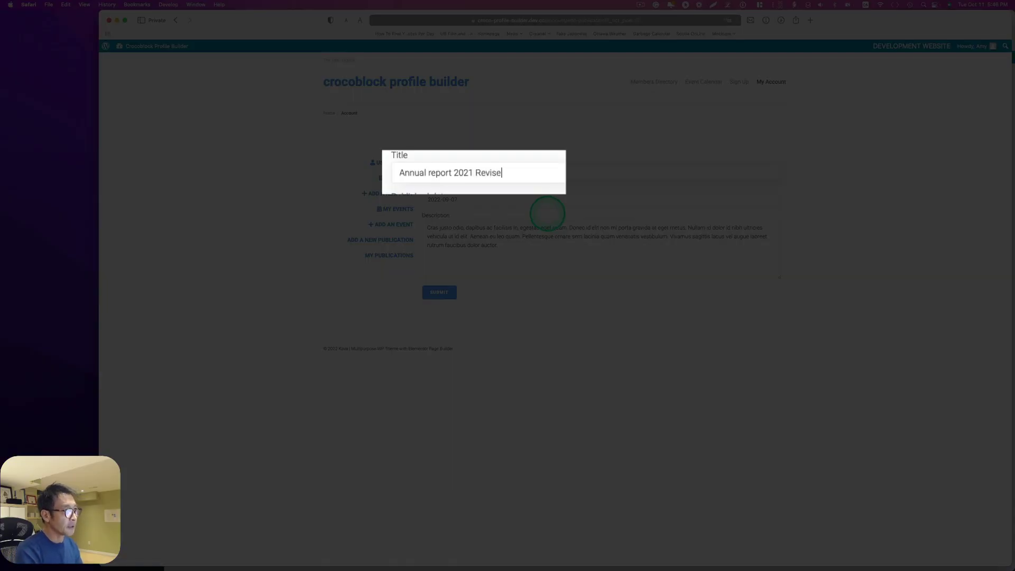
{"action": "left_click", "coordinate": [477, 201]}
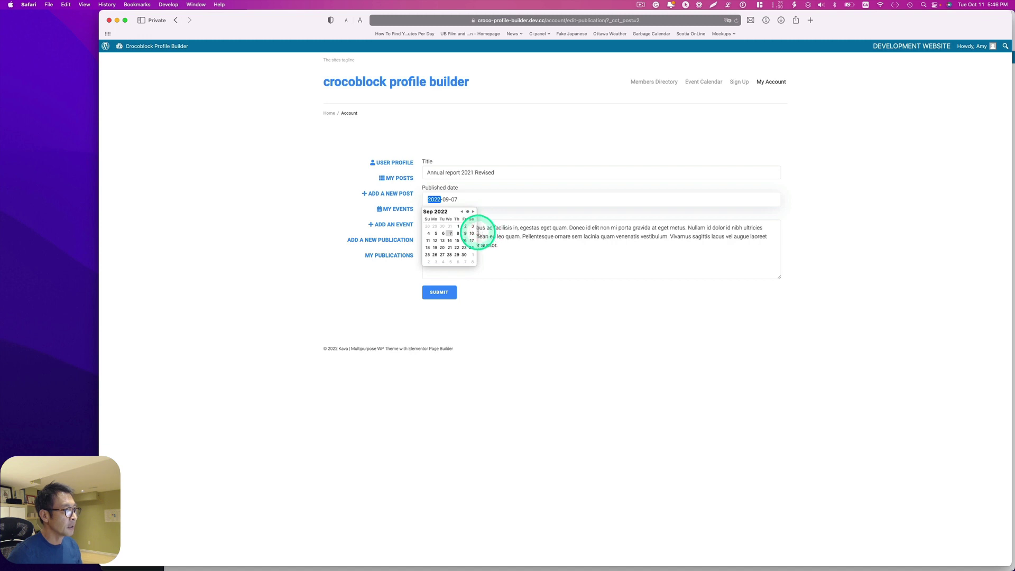
{"action": "left_click", "coordinate": [472, 227]}
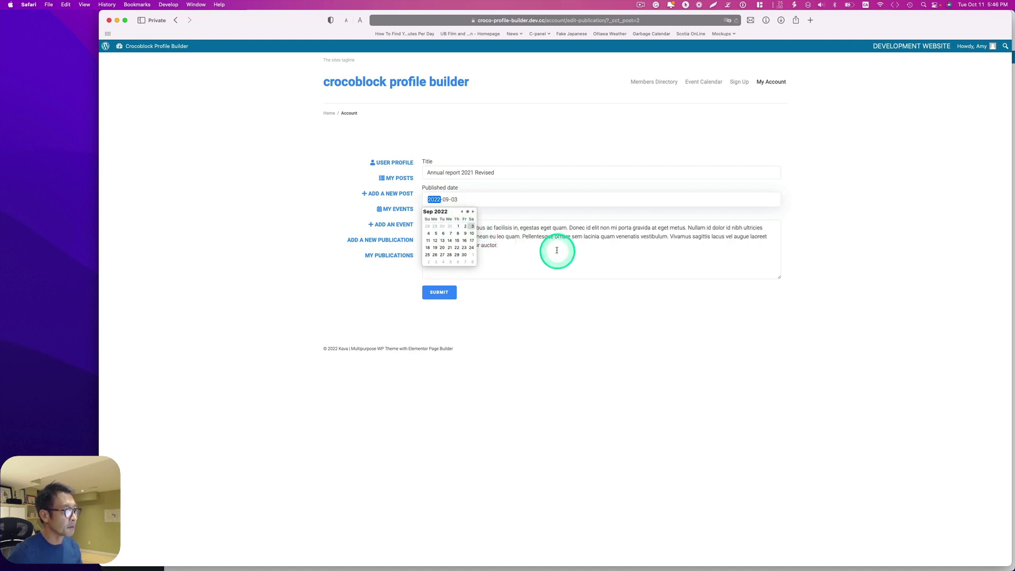
Step: Append "Revised" to the end of the publication's description and submit the edit form
{"action": "left_click", "coordinate": [539, 248]}
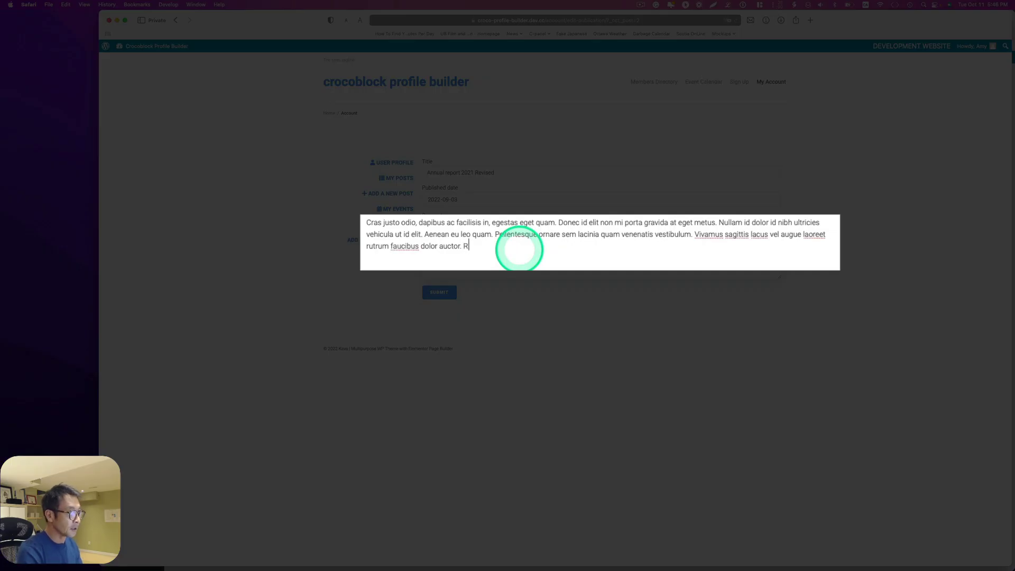
{"action": "type", "text": "Revised"}
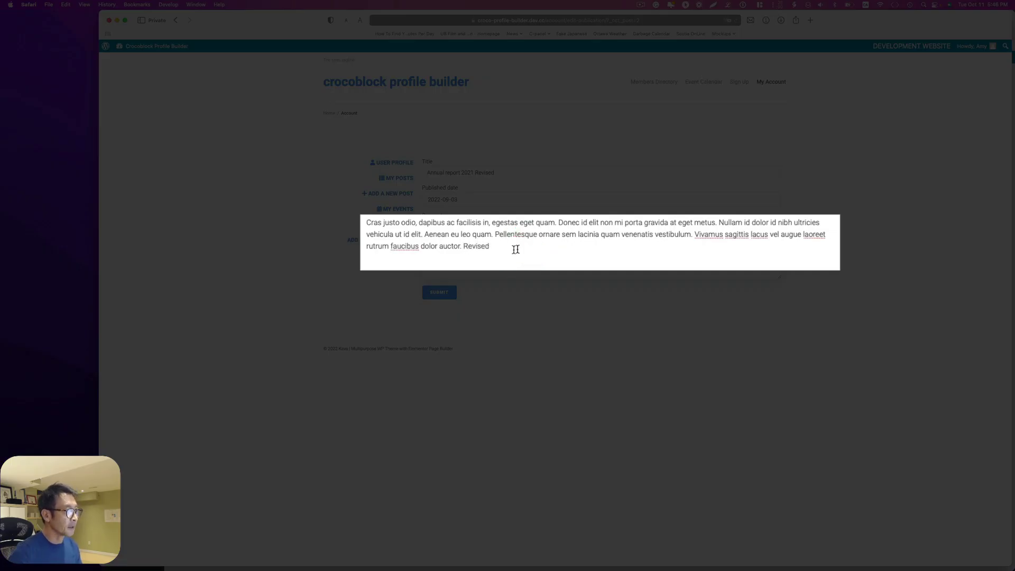
{"action": "left_click", "coordinate": [451, 289]}
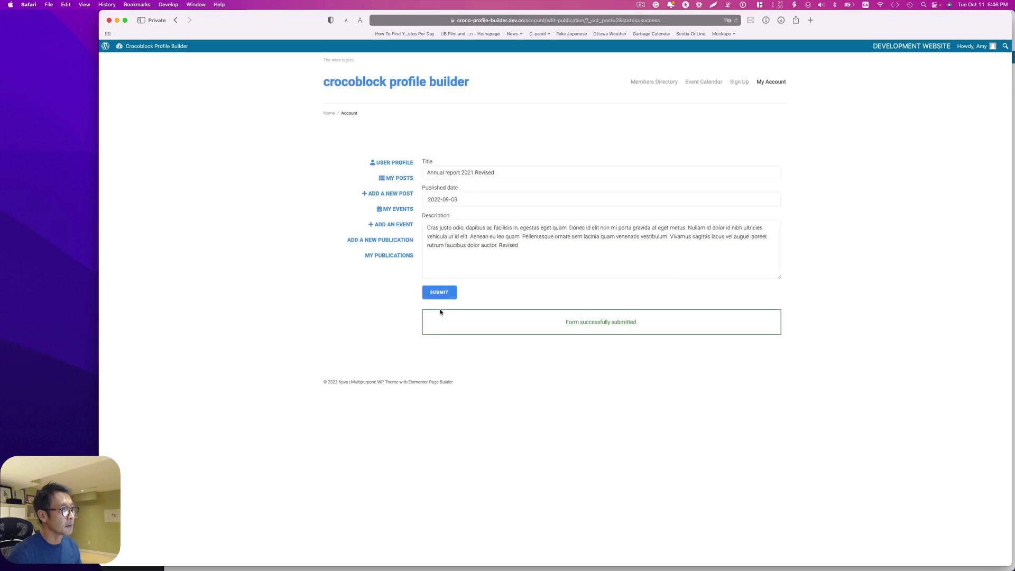
Step: Reload the publication items in the WordPress admin and open item #2 to check its title, published date and description
{"action": "key", "text": "ctrl+Up"}
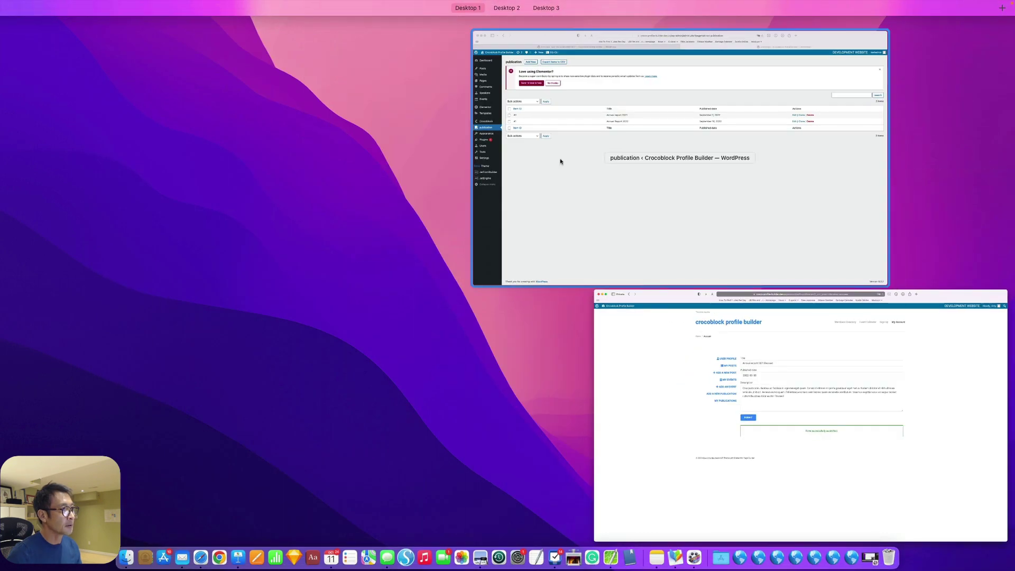
{"action": "left_click", "coordinate": [550, 168]}
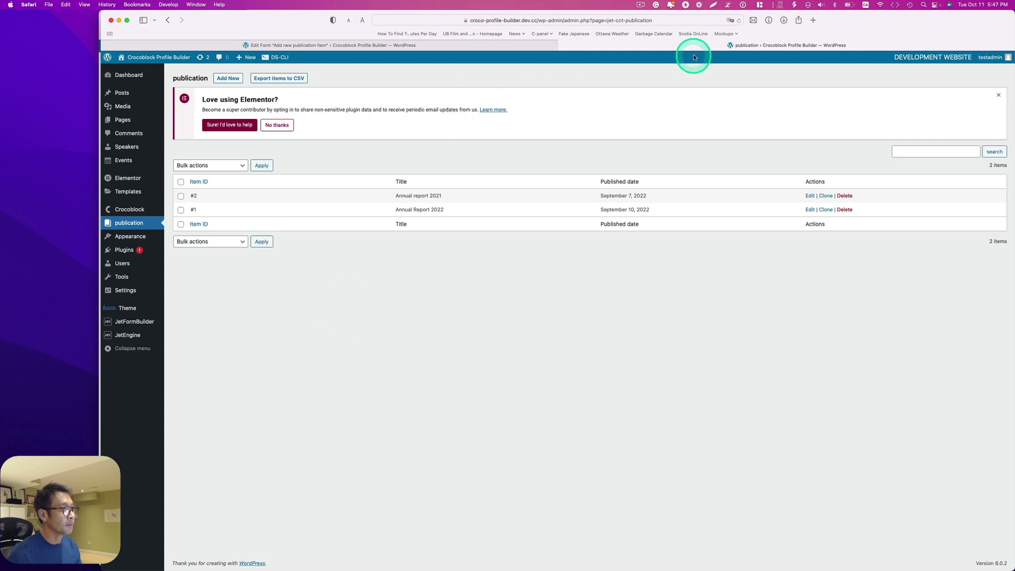
{"action": "left_click", "coordinate": [740, 20]}
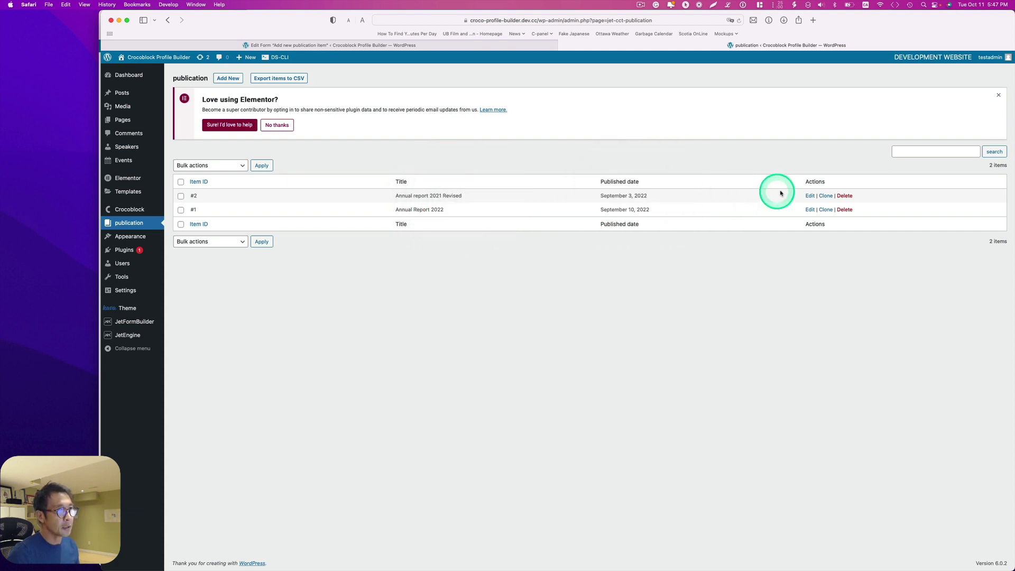
{"action": "left_click", "coordinate": [810, 196]}
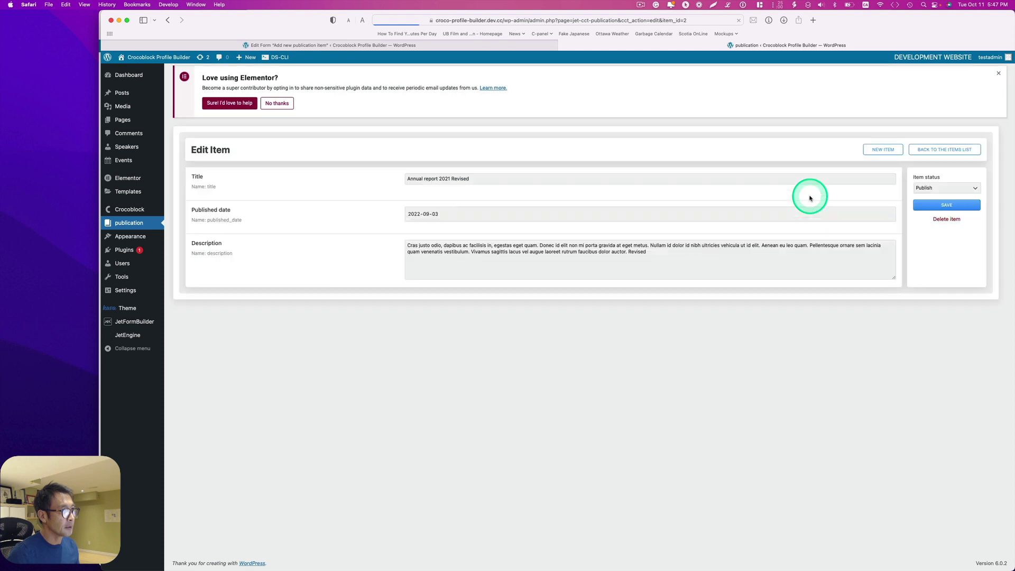
{"action": "right_click", "coordinate": [636, 252]}
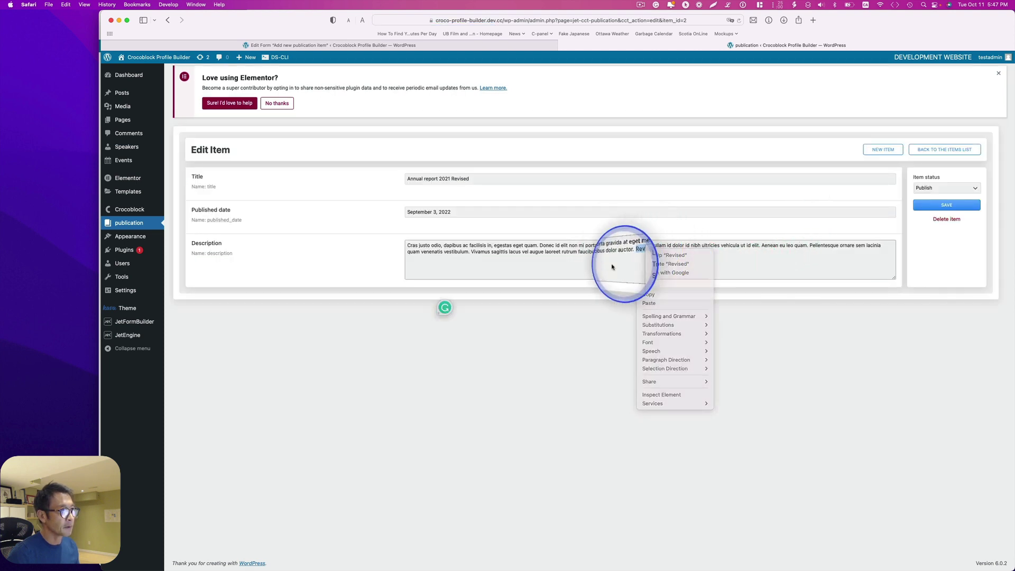
{"action": "left_click", "coordinate": [600, 202]}
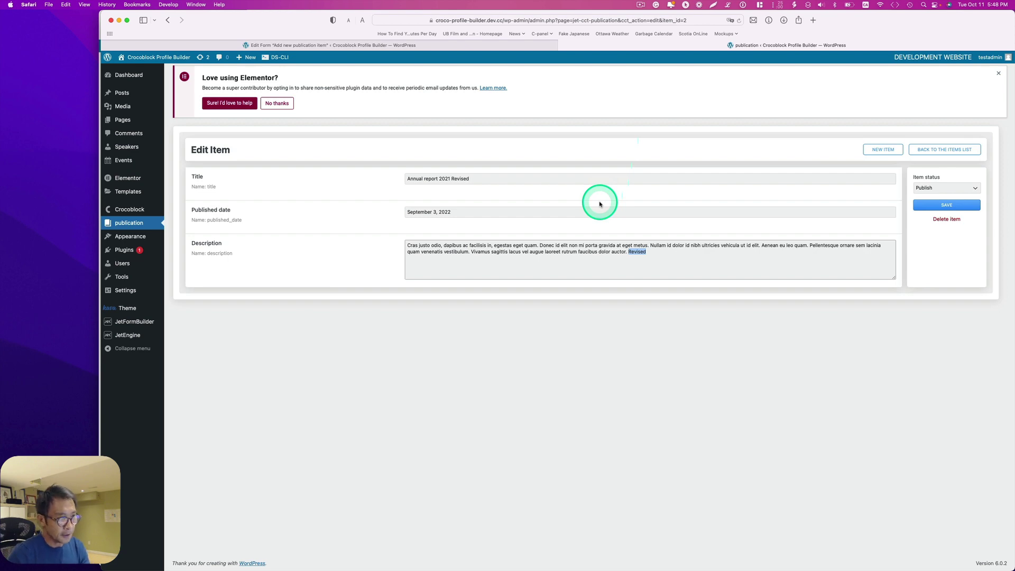